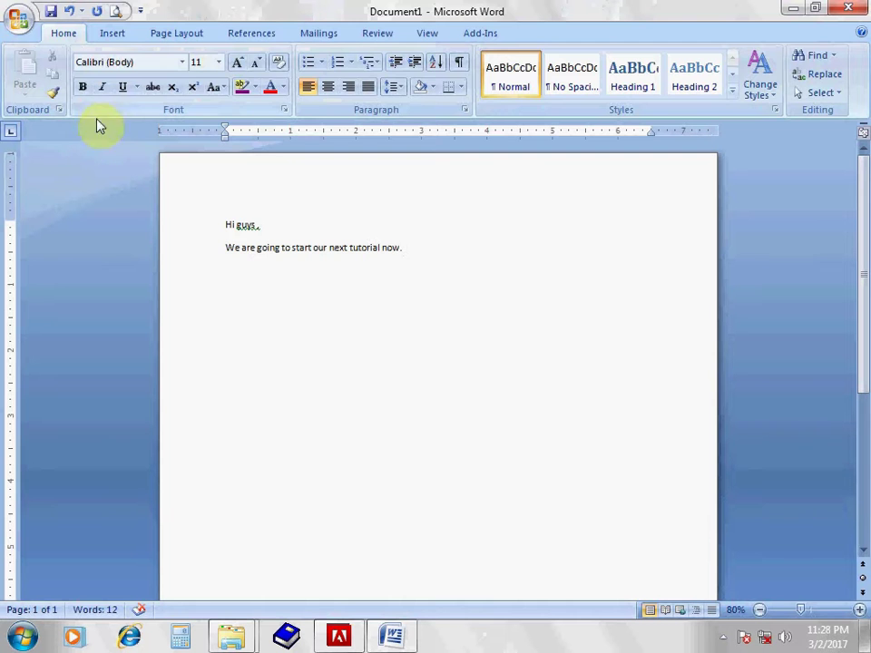
# Step: Add an empty paragraph below the two-line greeting and bring up the Clip Art pane
pyautogui.click(105, 40)
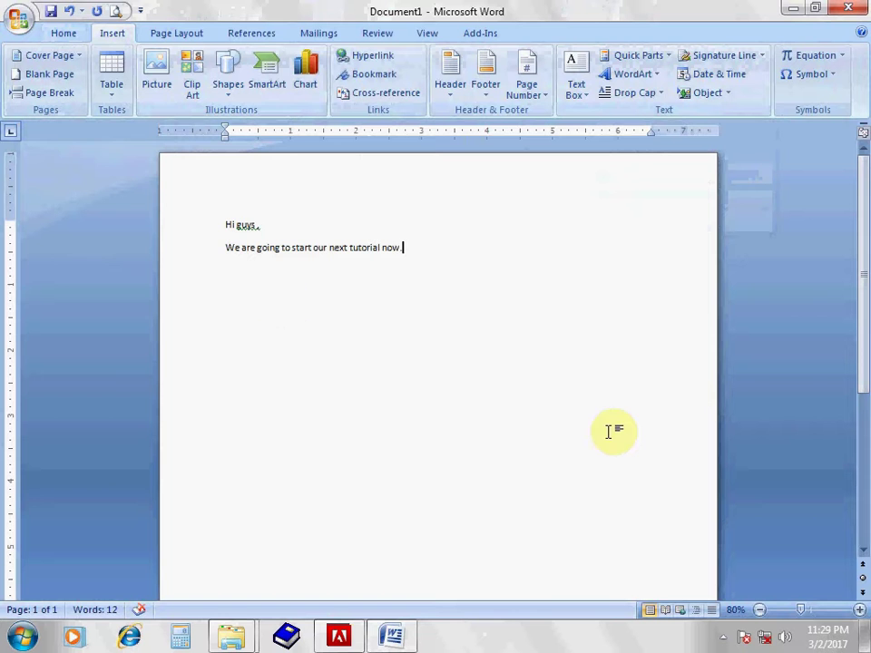
pyautogui.press('Return')
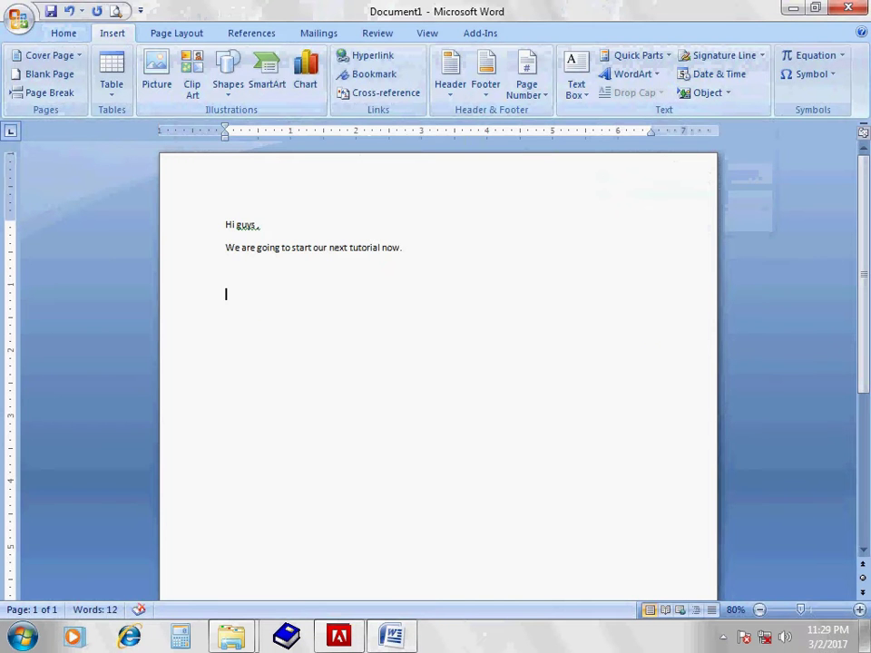
pyautogui.click(193, 80)
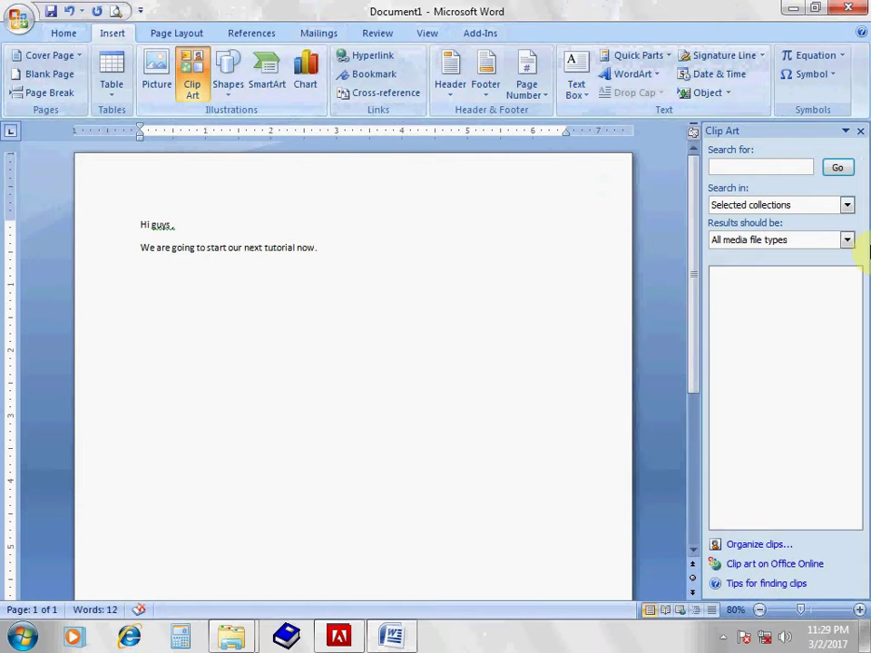
# Step: List all clip art and insert the eye-exam, church and cow pictures
pyautogui.click(837, 168)
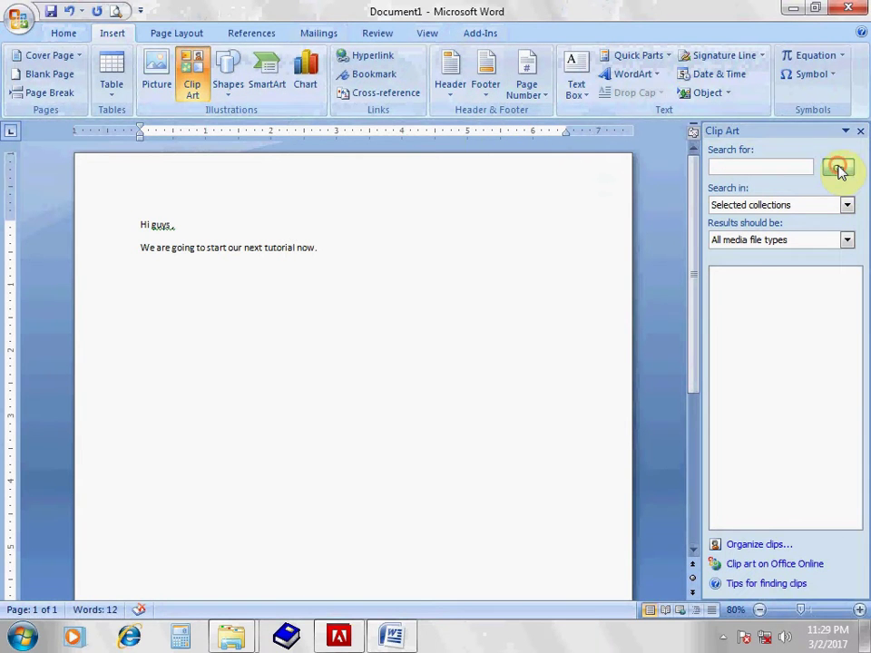
pyautogui.click(858, 290)
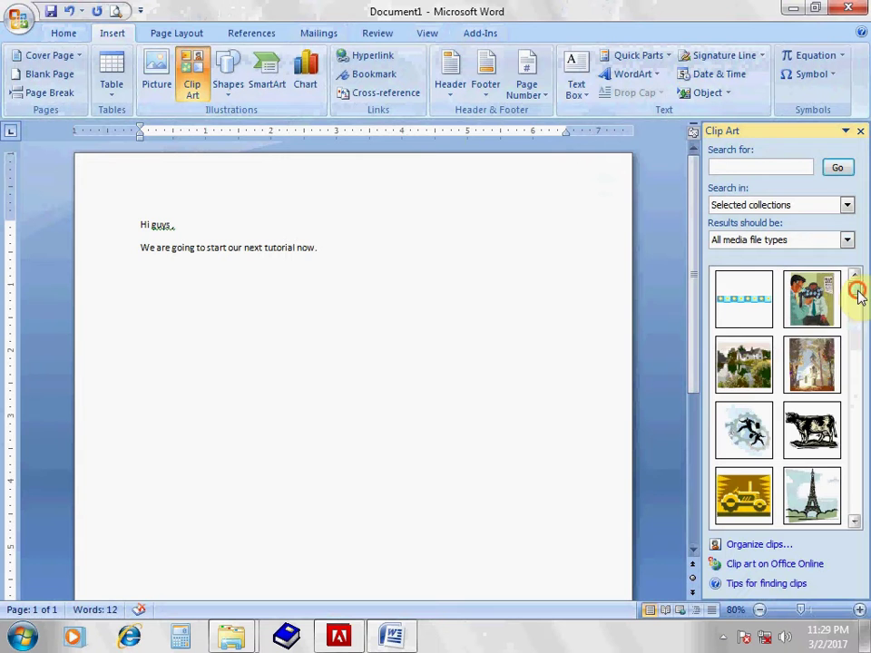
pyautogui.moveTo(858, 289); pyautogui.dragTo(866, 444)
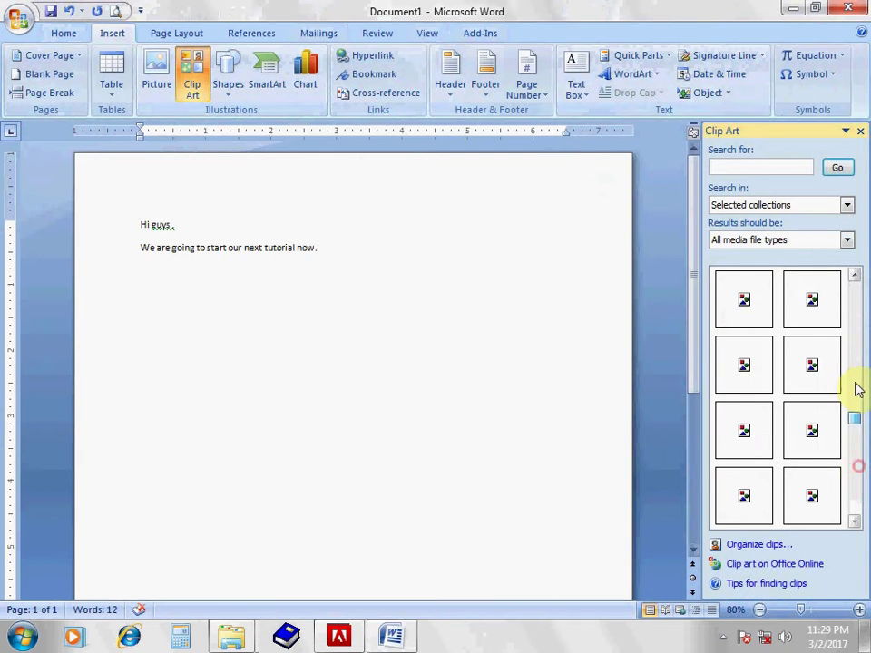
pyautogui.moveTo(867, 451); pyautogui.dragTo(850, 287)
pyautogui.click(820, 311)
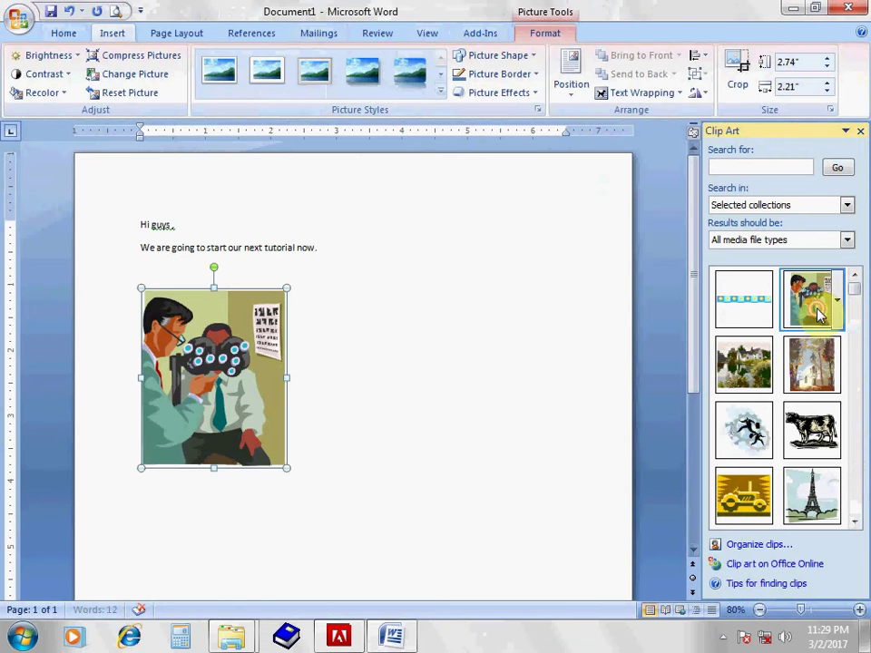
pyautogui.click(799, 372)
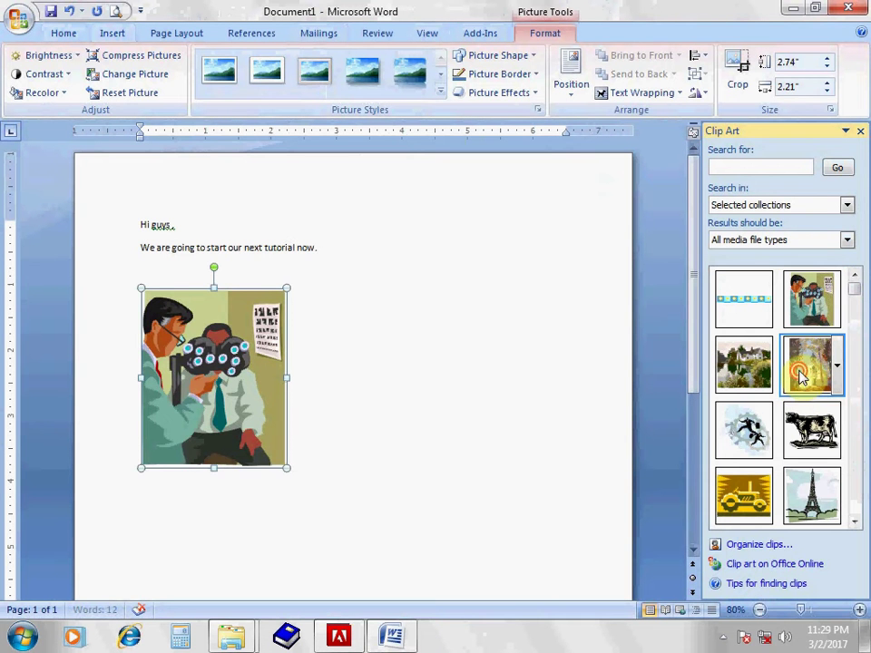
pyautogui.click(810, 442)
# Step: Insert the walking-woman, woman-at-computer and black logo clip art, then select the computer picture
pyautogui.scroll(-3, 541, 435)
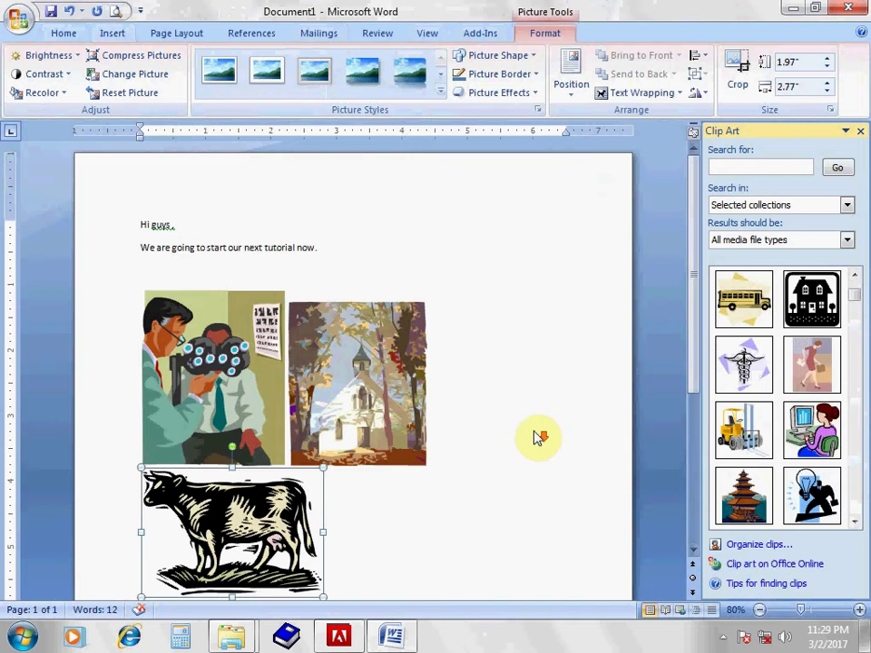
pyautogui.click(796, 386)
pyautogui.click(798, 438)
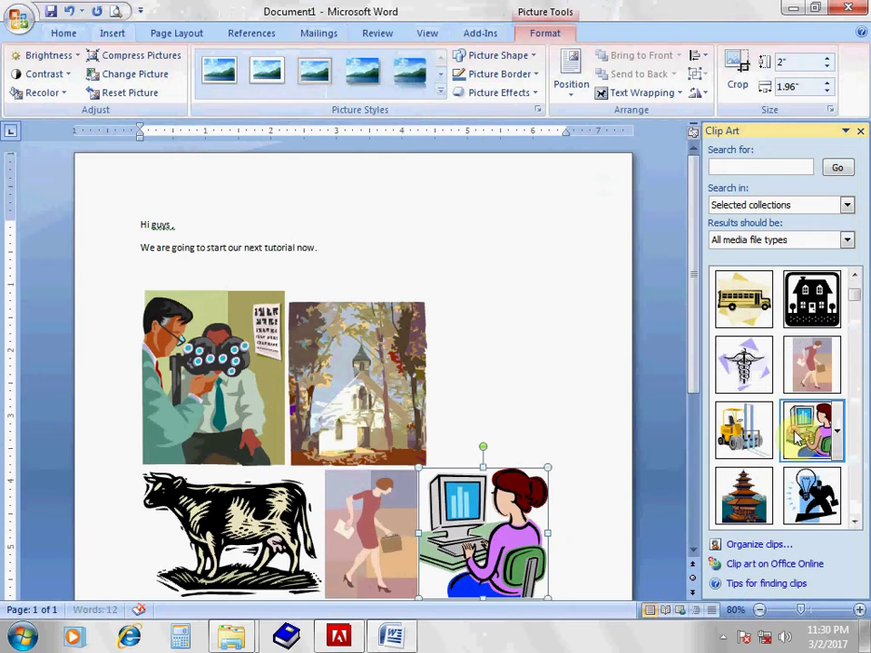
pyautogui.scroll(-3, 520, 436)
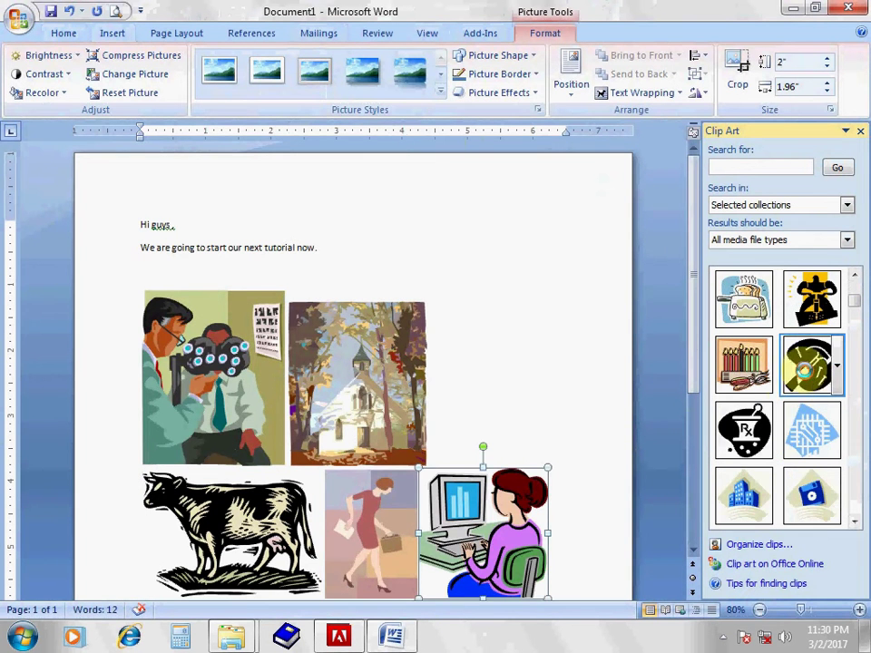
pyautogui.click(807, 367)
pyautogui.click(508, 418)
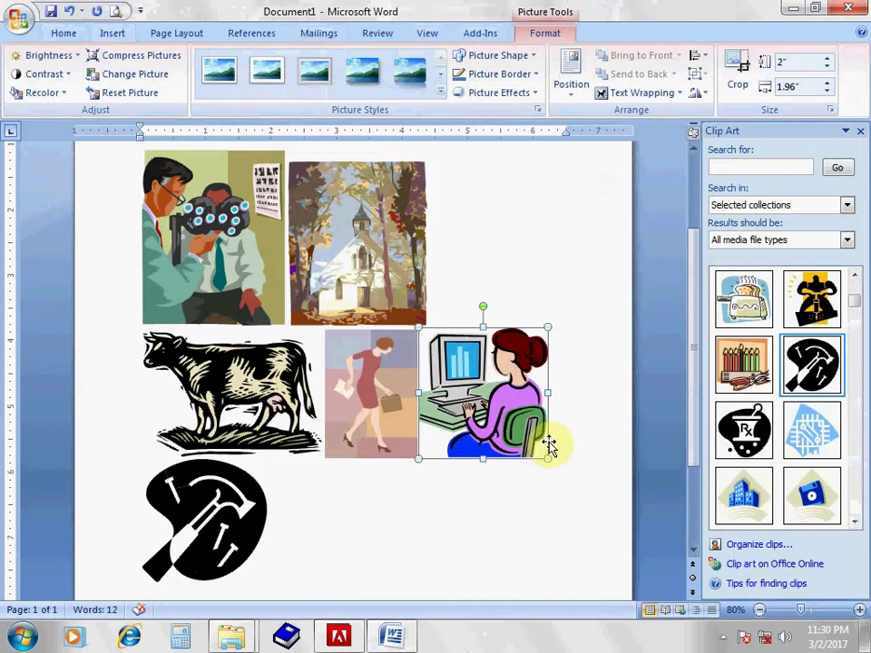
# Step: Resize the woman-at-computer picture to about 1.4 inches, then check the other pictures' sizes
pyautogui.moveTo(548, 456); pyautogui.dragTo(418, 452)
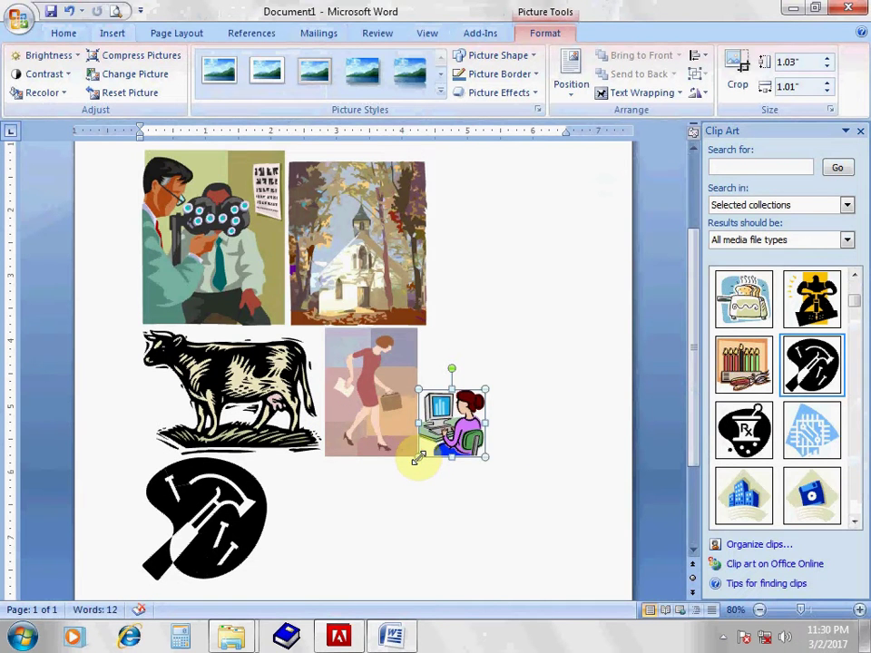
pyautogui.moveTo(419, 458); pyautogui.dragTo(394, 453)
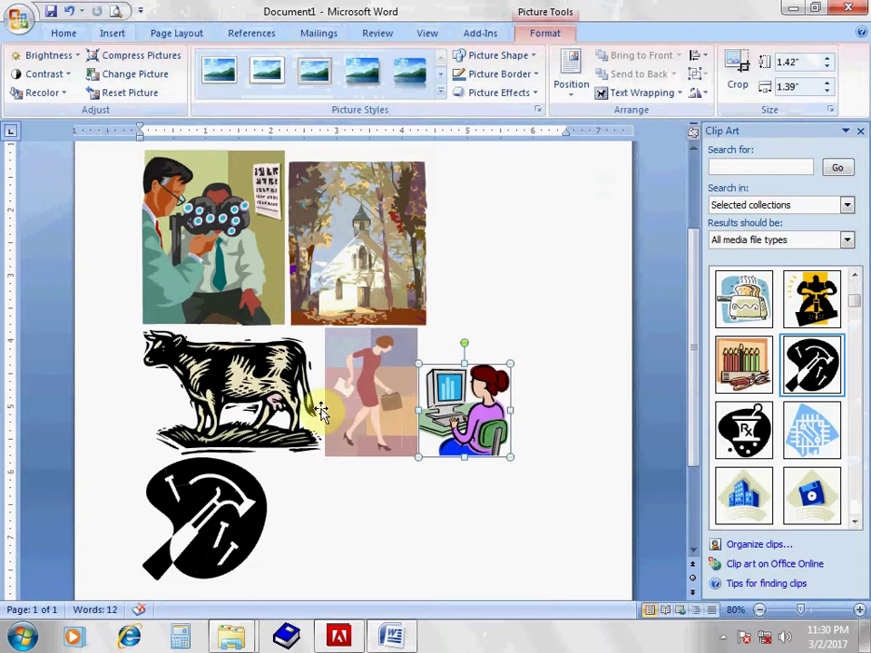
pyautogui.click(377, 390)
pyautogui.click(227, 381)
pyautogui.click(273, 268)
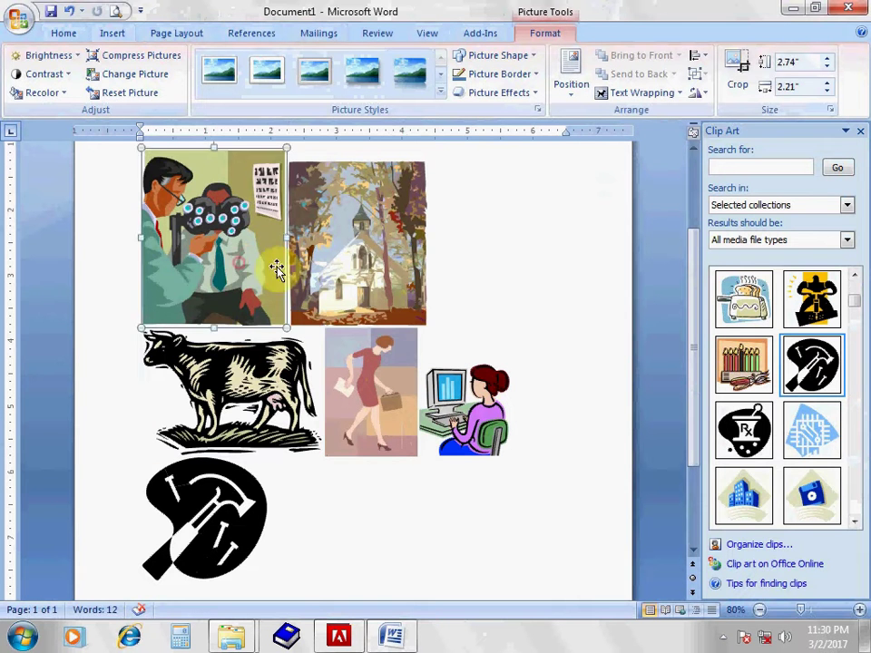
pyautogui.click(299, 272)
# Step: Review each clip art picture in turn, then close the Clip Art pane
pyautogui.click(247, 492)
pyautogui.click(378, 436)
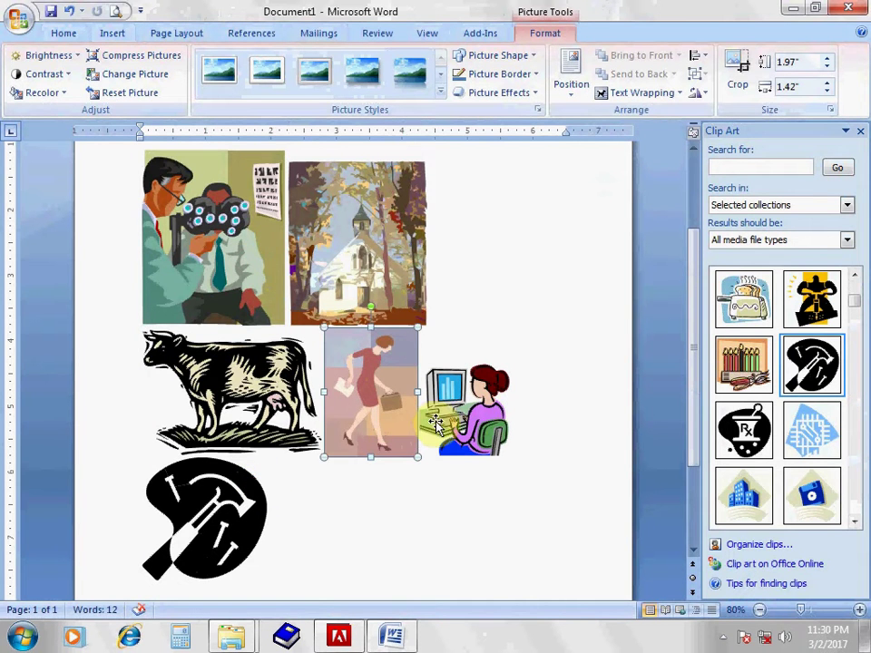
pyautogui.click(440, 412)
pyautogui.click(343, 250)
pyautogui.click(379, 372)
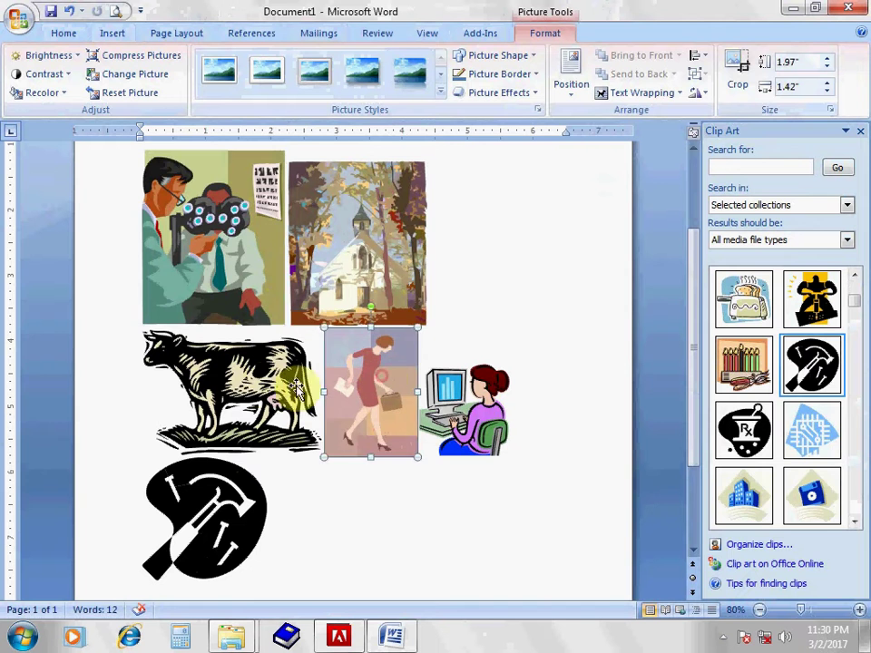
pyautogui.click(294, 388)
pyautogui.click(233, 244)
pyautogui.click(236, 509)
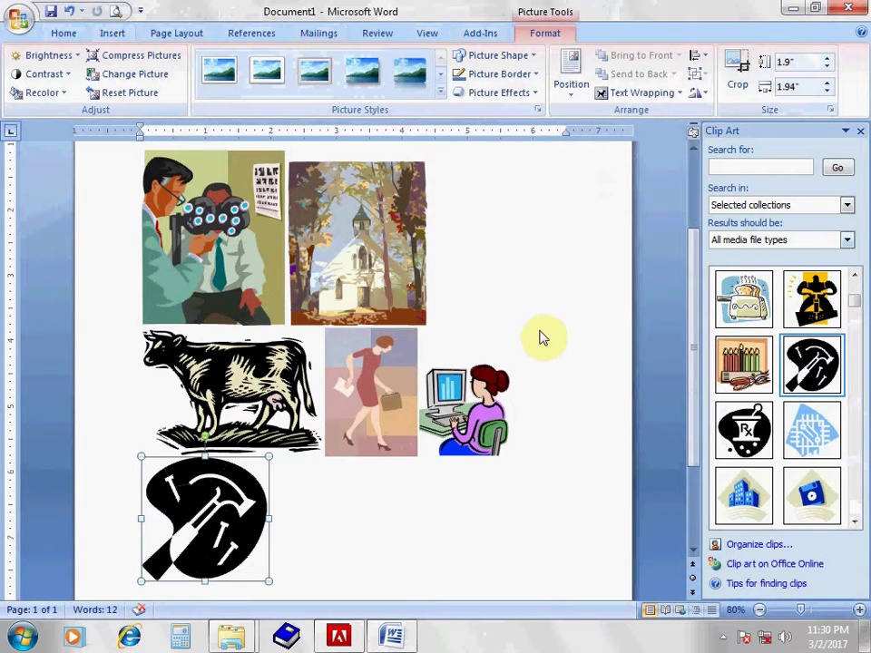
pyautogui.click(860, 131)
pyautogui.scroll(-3, 380, 399)
pyautogui.click(380, 399)
# Step: Insert a page break after the clip art to start page 2
pyautogui.press('Return')
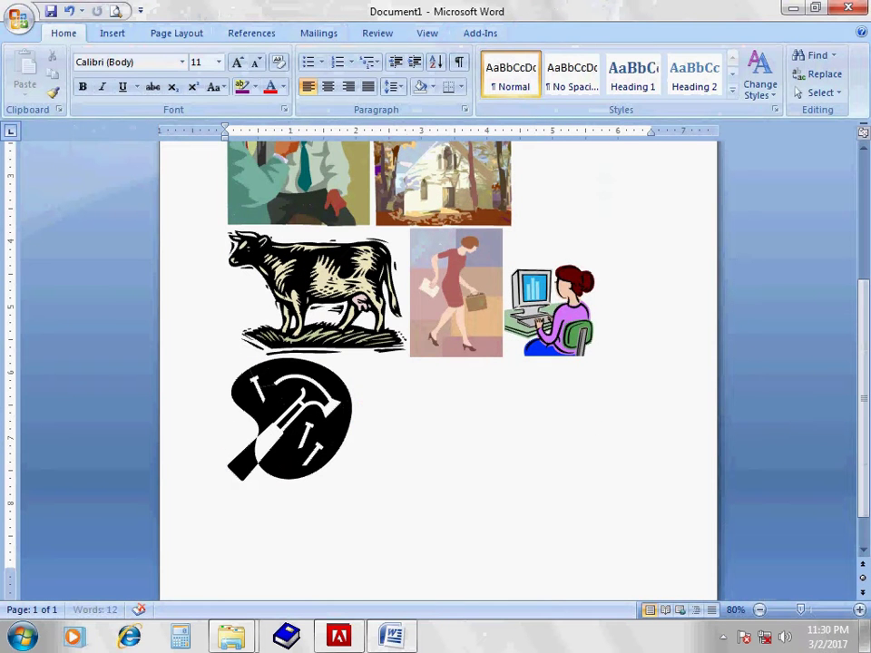
pyautogui.scroll(-1, 381, 392)
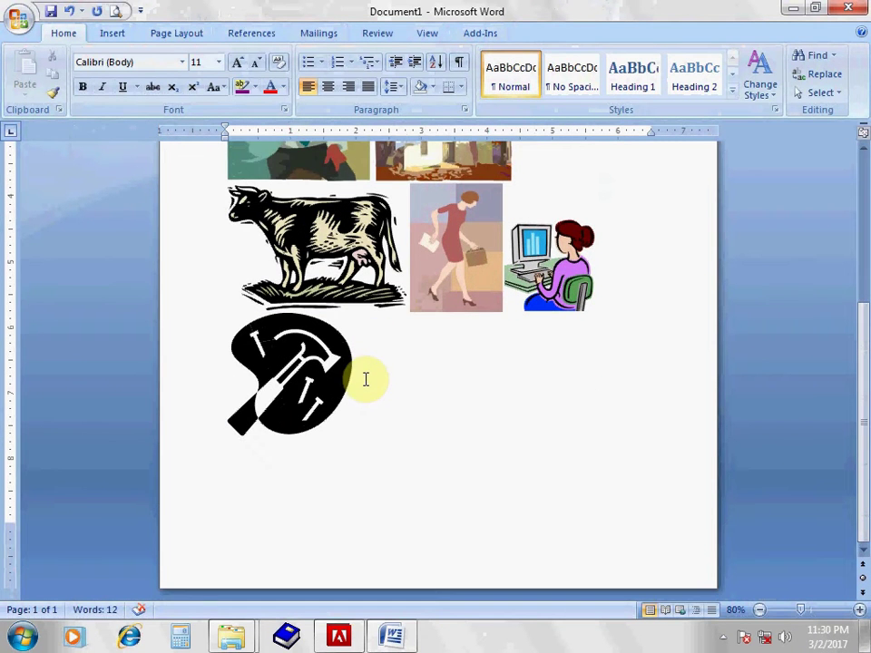
pyautogui.hotkey('ctrl', 'Return')
pyautogui.scroll(-5, 317, 400)
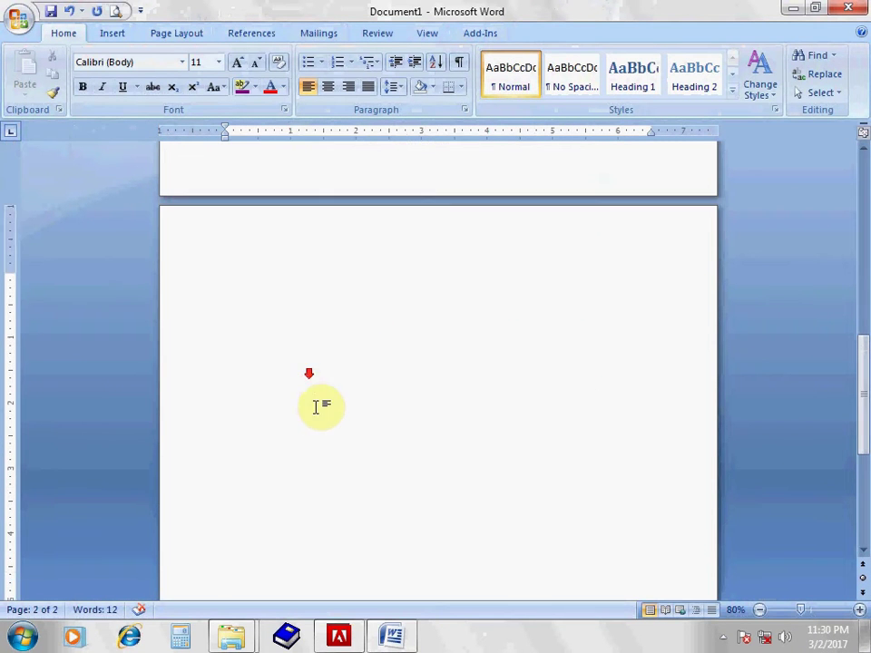
pyautogui.click(112, 32)
pyautogui.click(228, 72)
pyautogui.click(559, 270)
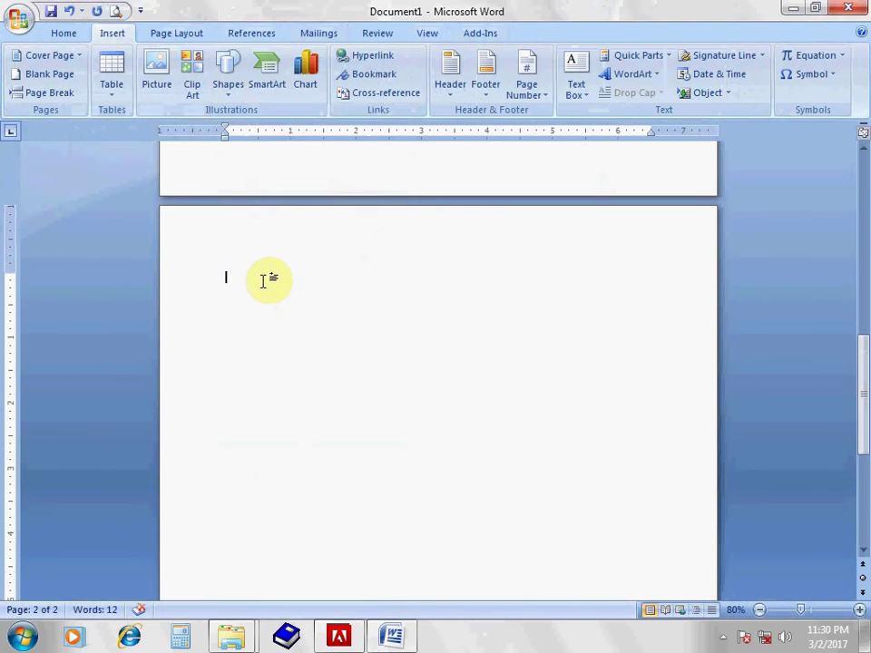
pyautogui.scroll(3, 258, 283)
pyautogui.scroll(-2, 332, 302)
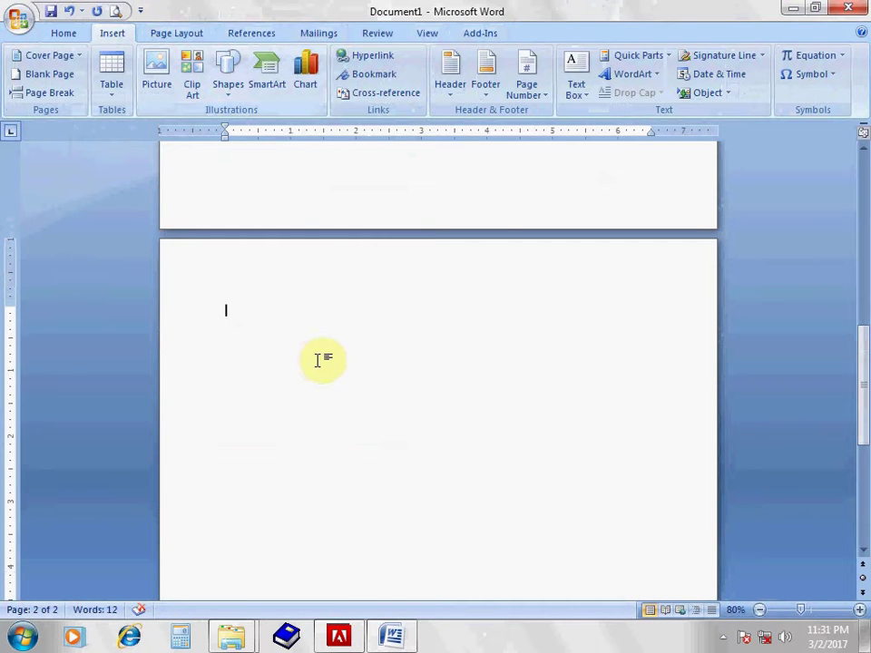
# Step: Type 'Today' at the top of page 2 and enlarge it to 72 pt
pyautogui.click(228, 310)
pyautogui.write('Toda')
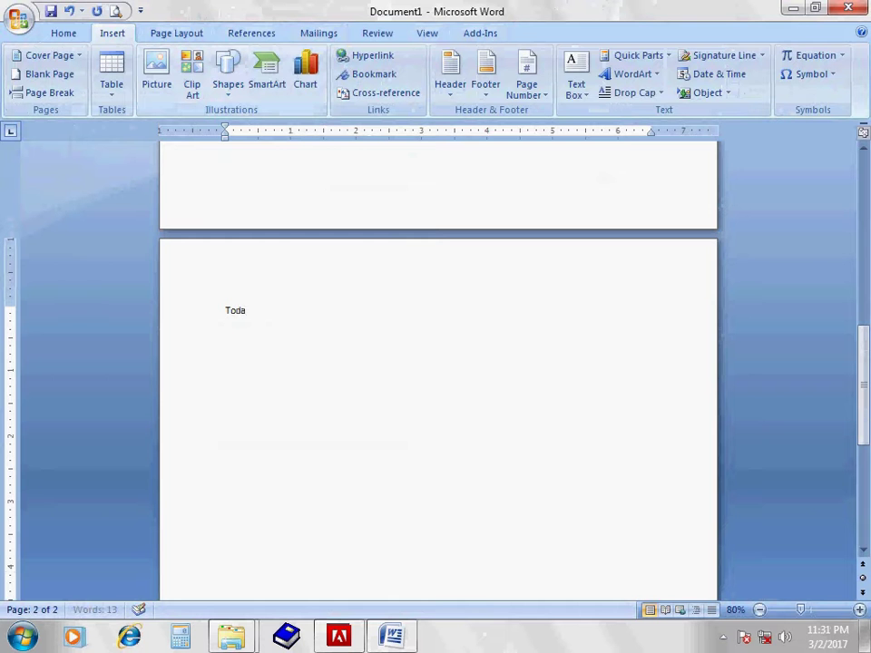
pyautogui.hotkey('shift', 'Left')
pyautogui.hotkey('shift', 'Left')
pyautogui.hotkey('shift', 'Left')
pyautogui.hotkey('shift', 'Left')
pyautogui.hotkey('shift', 'Left')
pyautogui.hotkey('shift', 'Left')
pyautogui.click(58, 36)
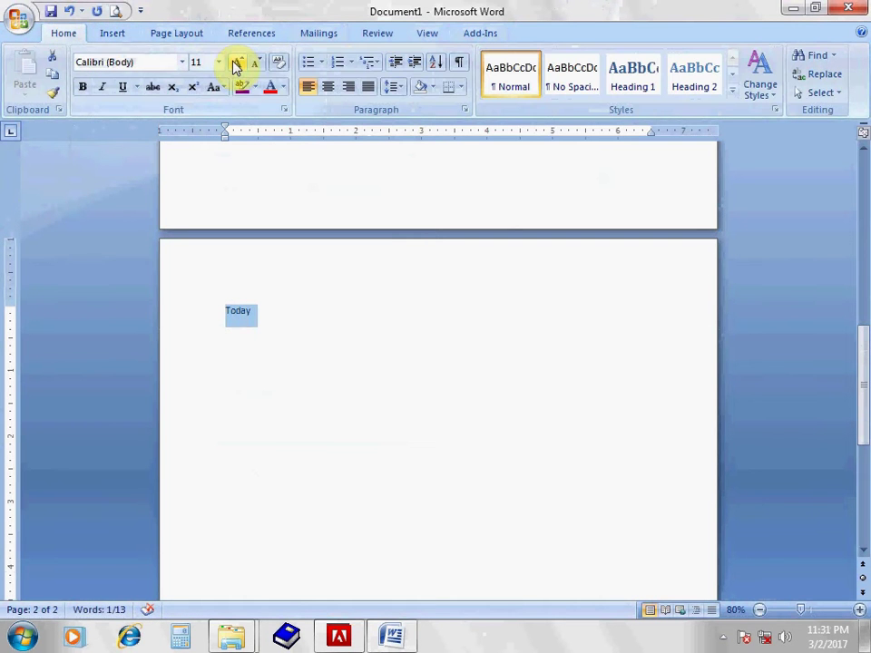
pyautogui.doubleClick(236, 66)
pyautogui.tripleClick(237, 66)
pyautogui.doubleClick(236, 66)
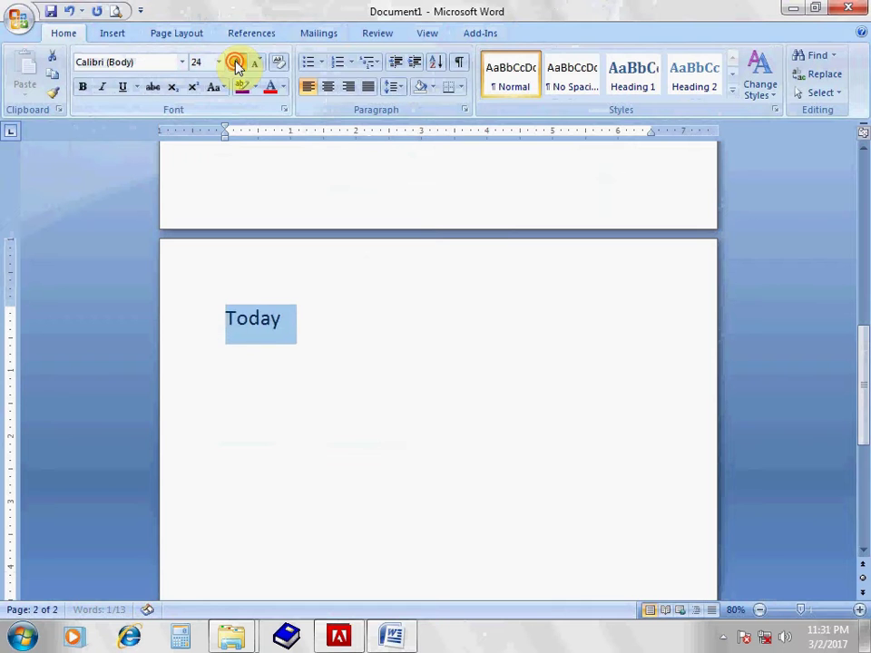
pyautogui.doubleClick(237, 66)
pyautogui.tripleClick(237, 66)
pyautogui.click(236, 66)
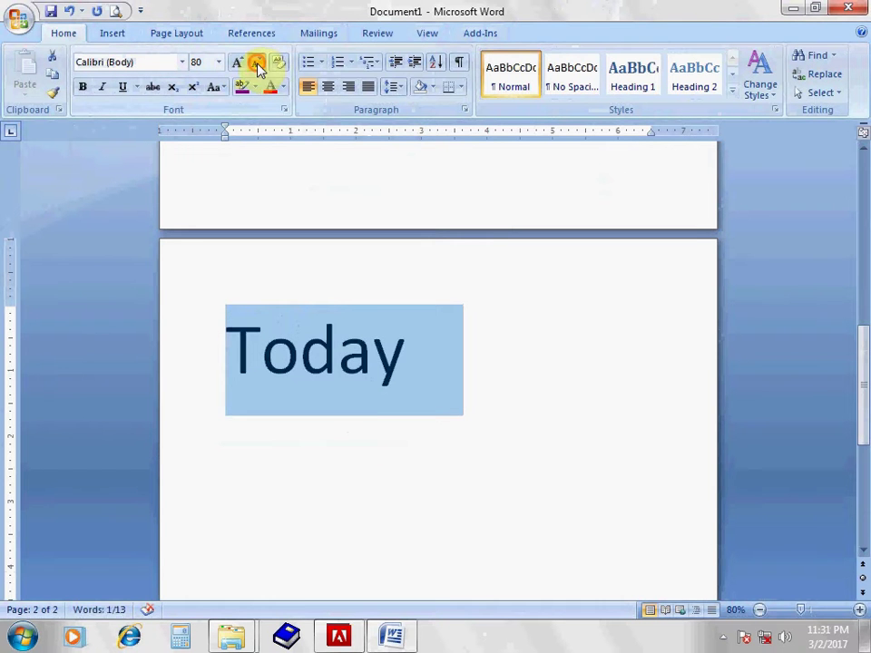
pyautogui.click(255, 62)
pyautogui.click(550, 413)
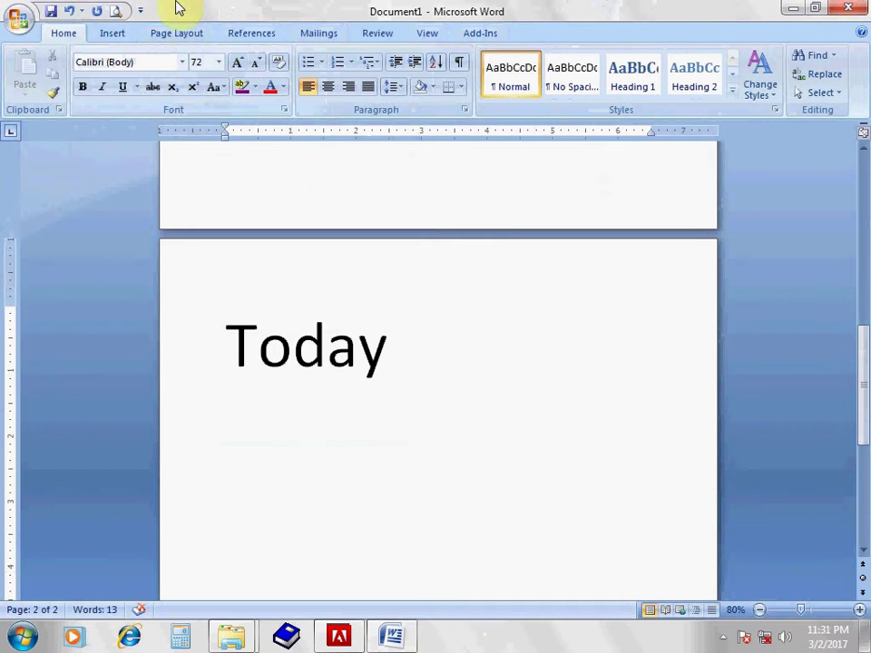
pyautogui.click(114, 33)
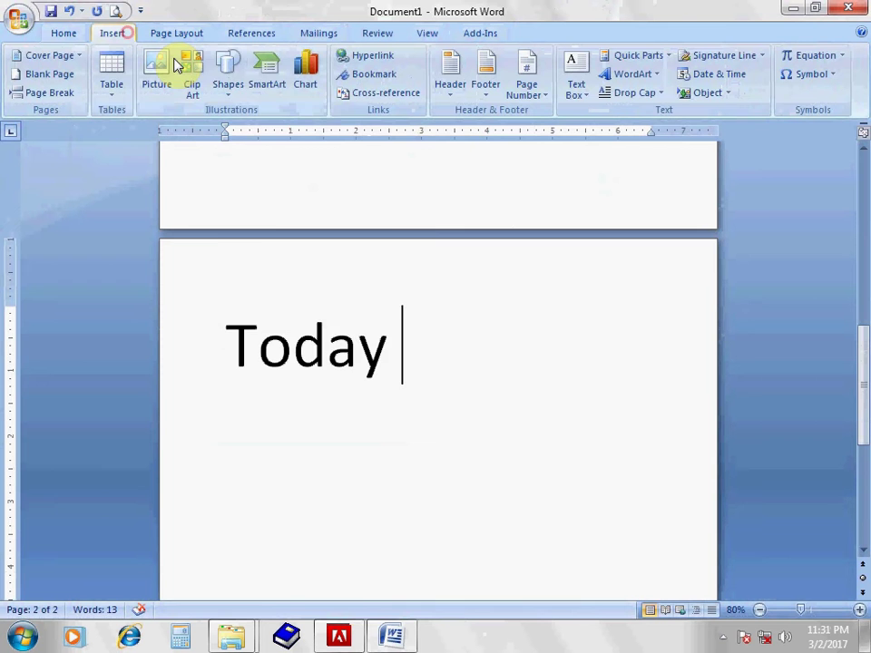
# Step: Draw a left-pointing block arrow beside 'Today'
pyautogui.click(230, 76)
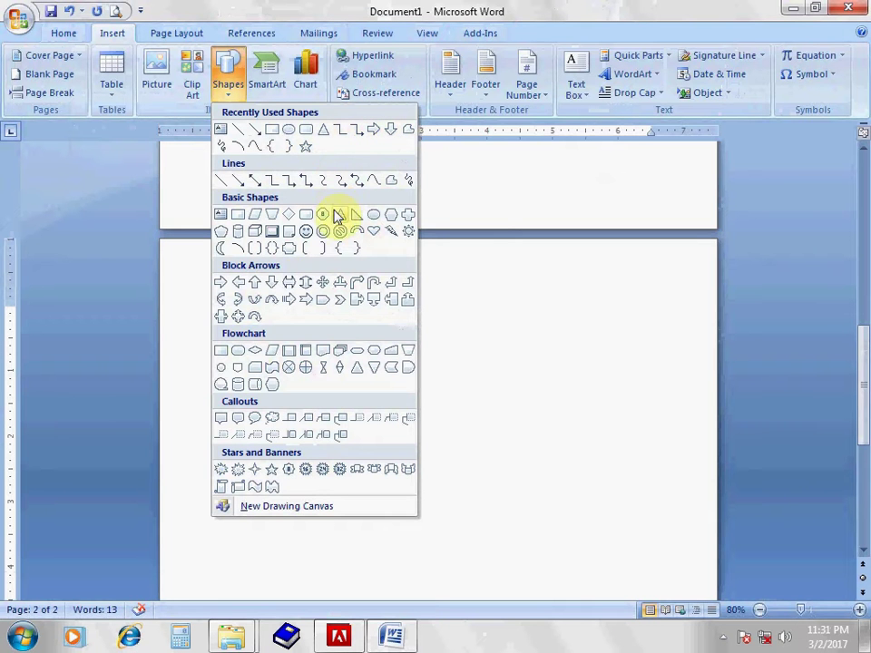
pyautogui.click(242, 282)
pyautogui.moveTo(412, 328); pyautogui.dragTo(559, 386)
pyautogui.moveTo(454, 359); pyautogui.dragTo(454, 344)
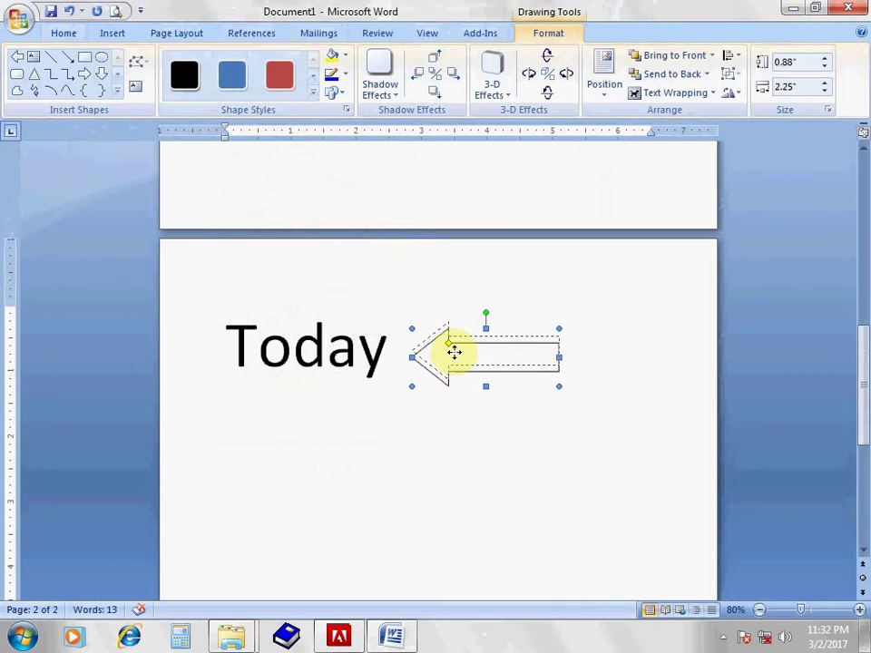
pyautogui.moveTo(474, 349); pyautogui.dragTo(473, 350)
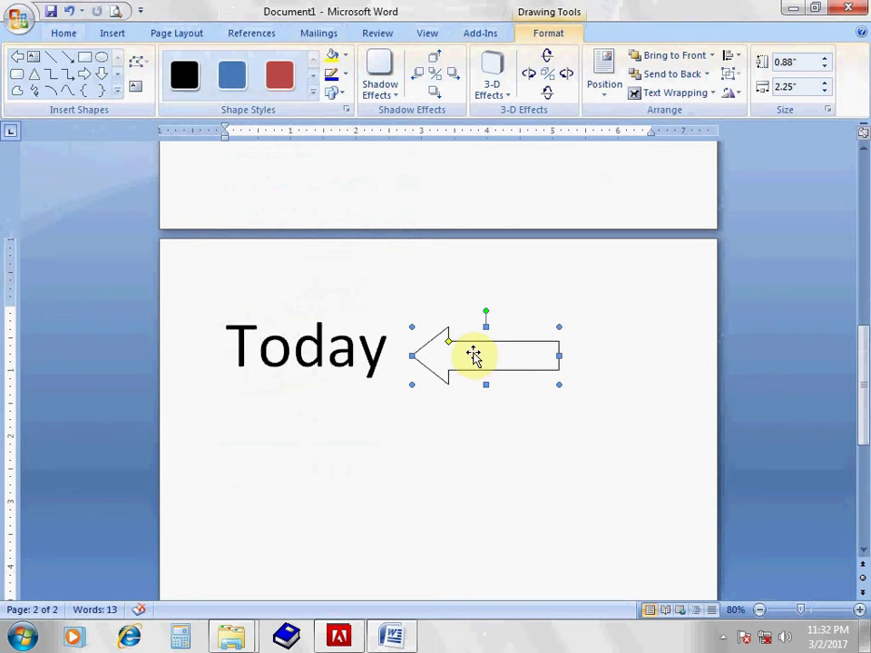
# Step: Apply the glossy red shape style to the left arrow
pyautogui.click(113, 31)
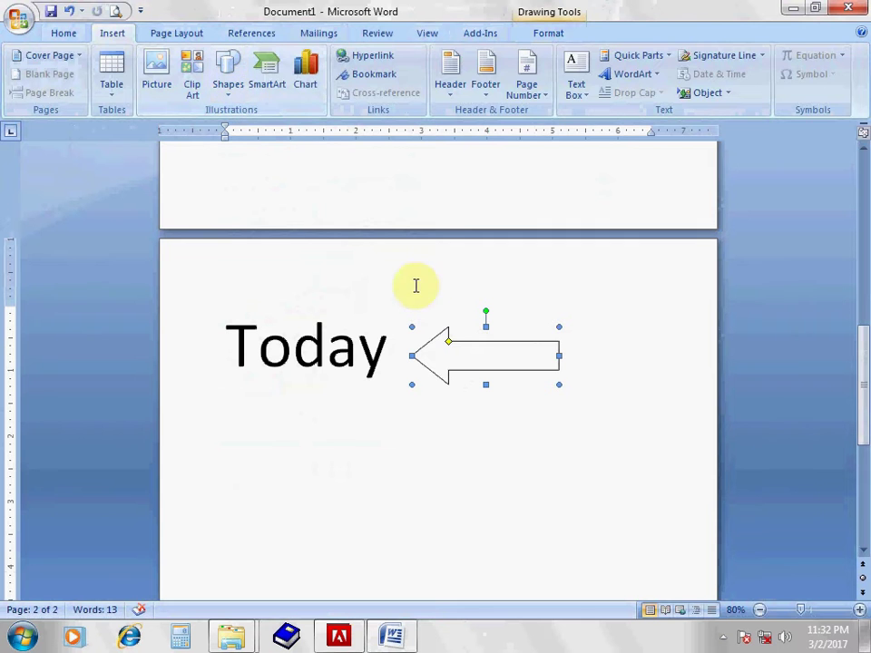
pyautogui.doubleClick(471, 351)
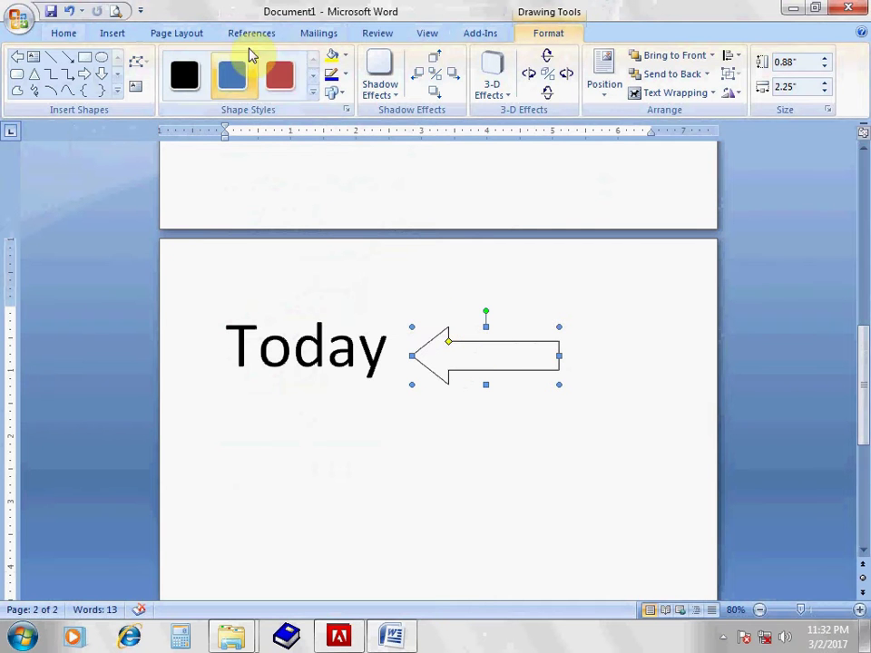
pyautogui.click(281, 80)
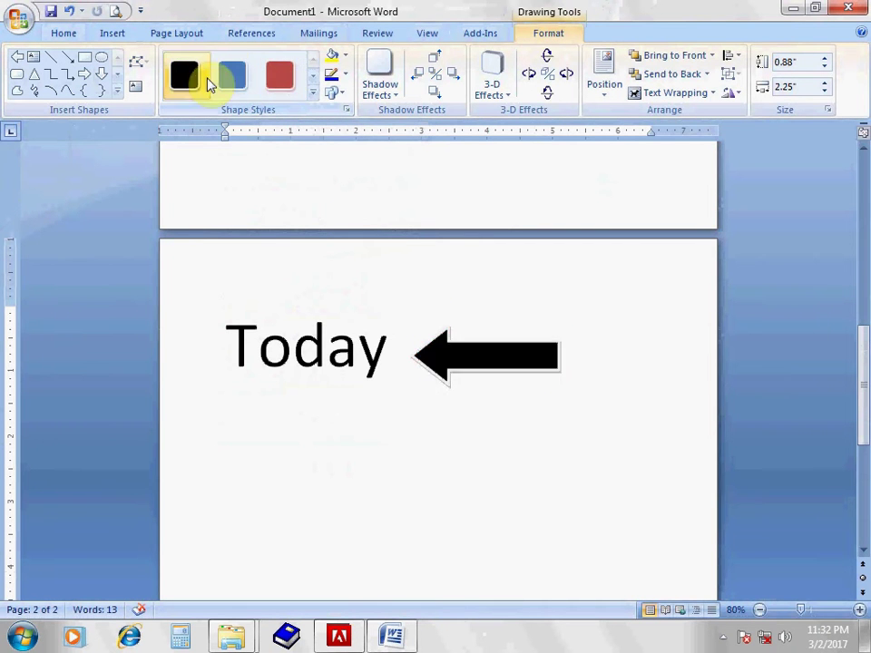
pyautogui.click(314, 93)
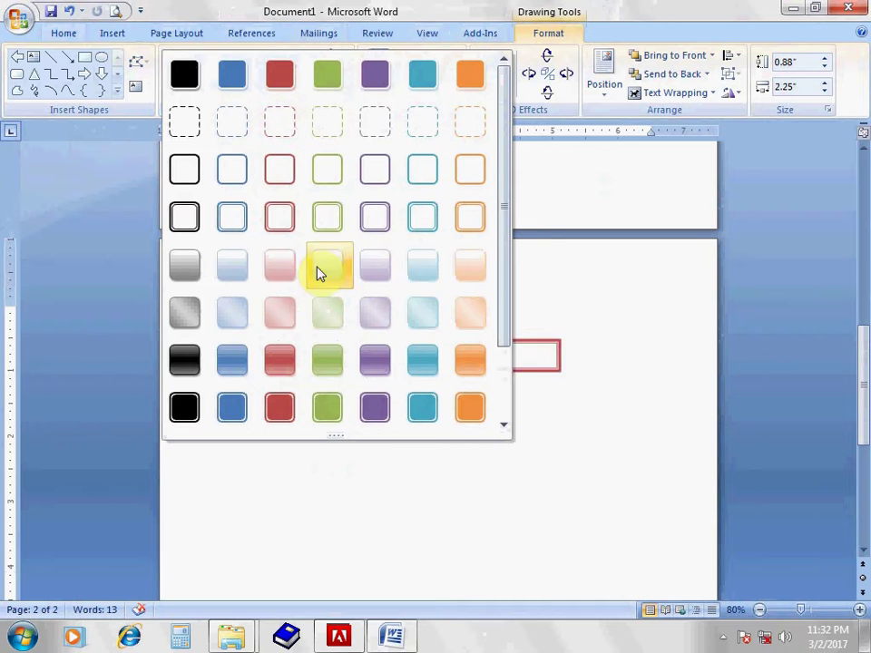
pyautogui.click(288, 365)
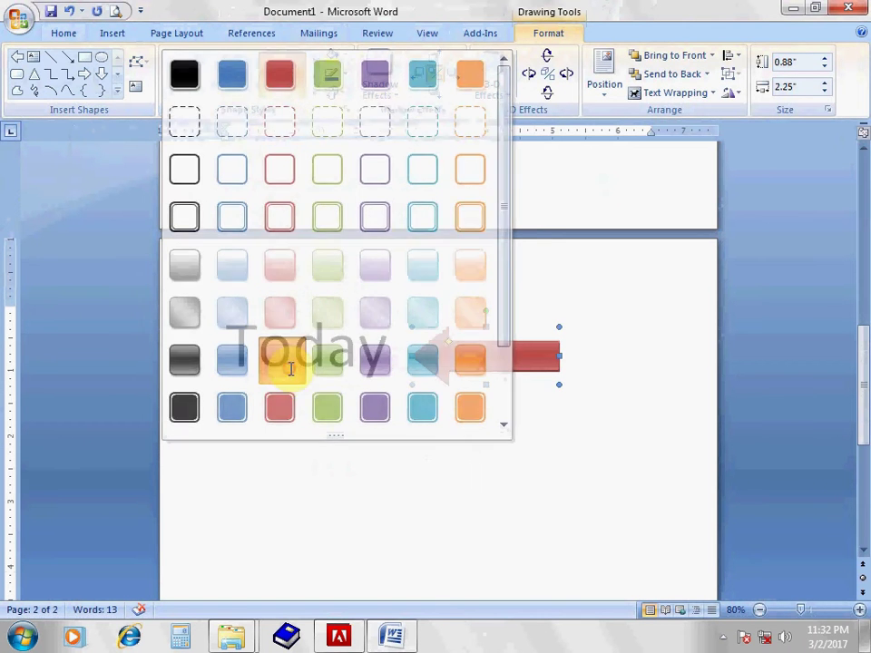
pyautogui.click(360, 419)
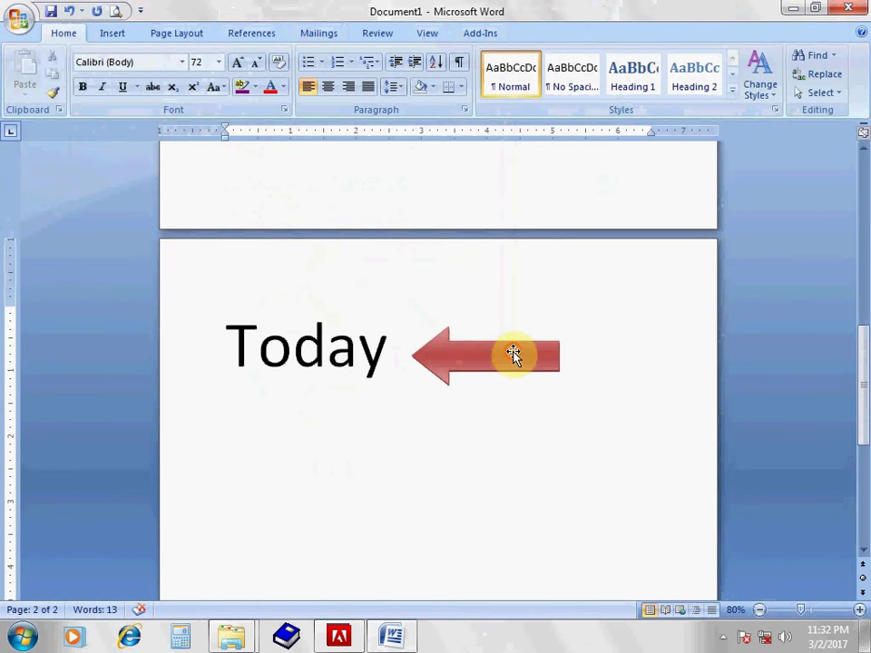
pyautogui.click(513, 355)
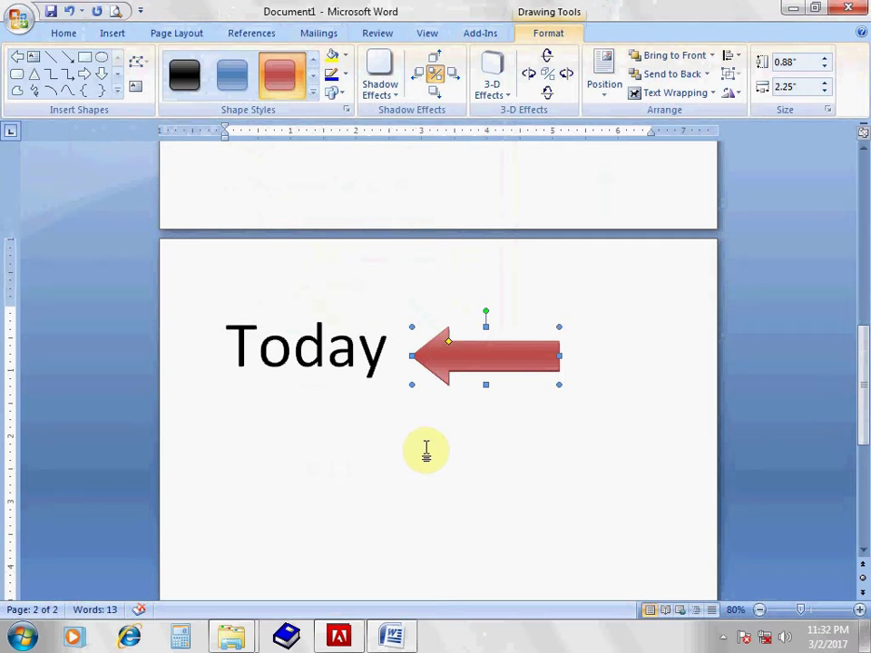
# Step: Draw a down arrow below Today and give it a blue style
pyautogui.click(101, 77)
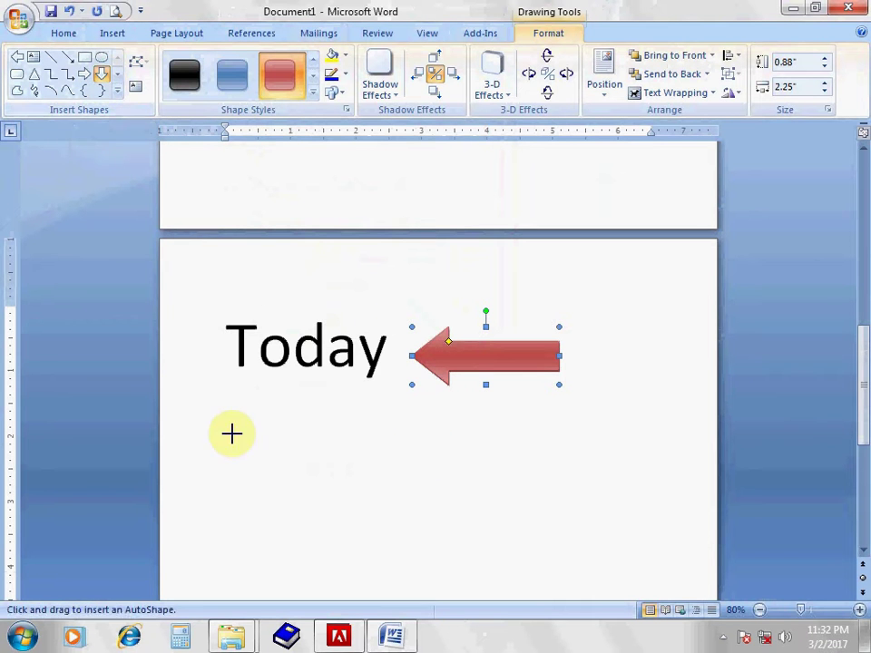
pyautogui.moveTo(285, 413); pyautogui.dragTo(331, 547)
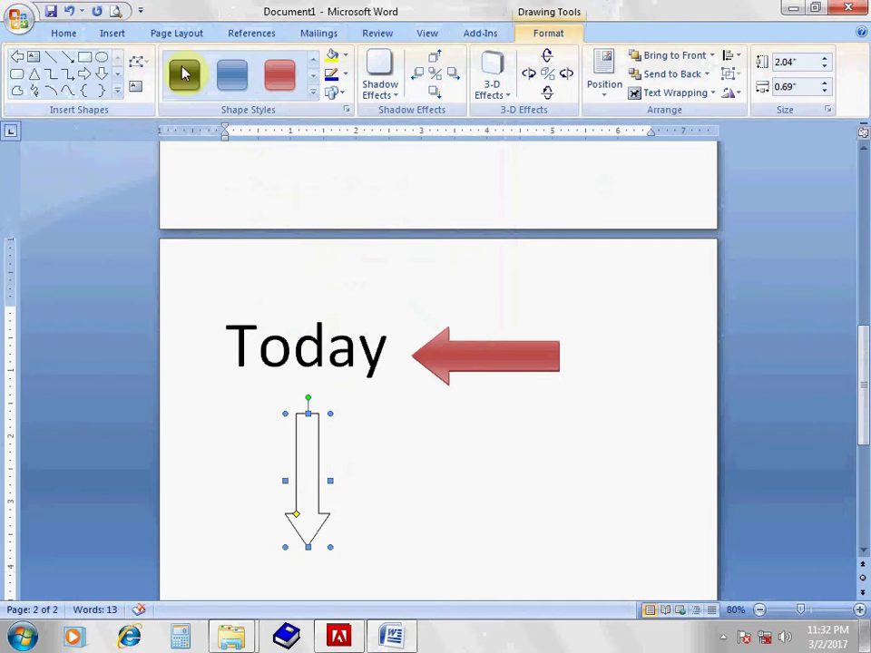
pyautogui.click(232, 75)
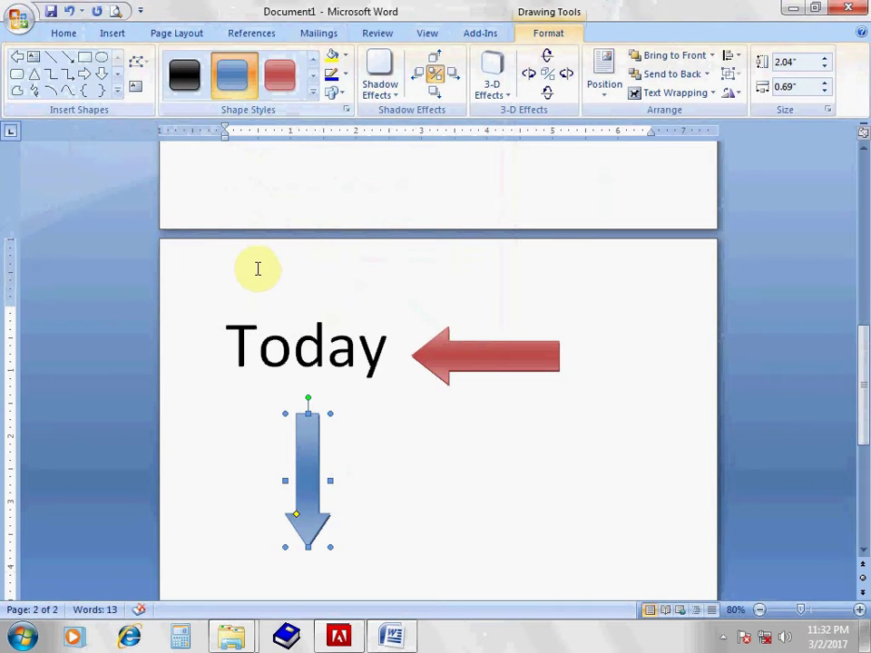
# Step: Draw an elbow connector beside the down arrow and move it up toward Today
pyautogui.click(60, 83)
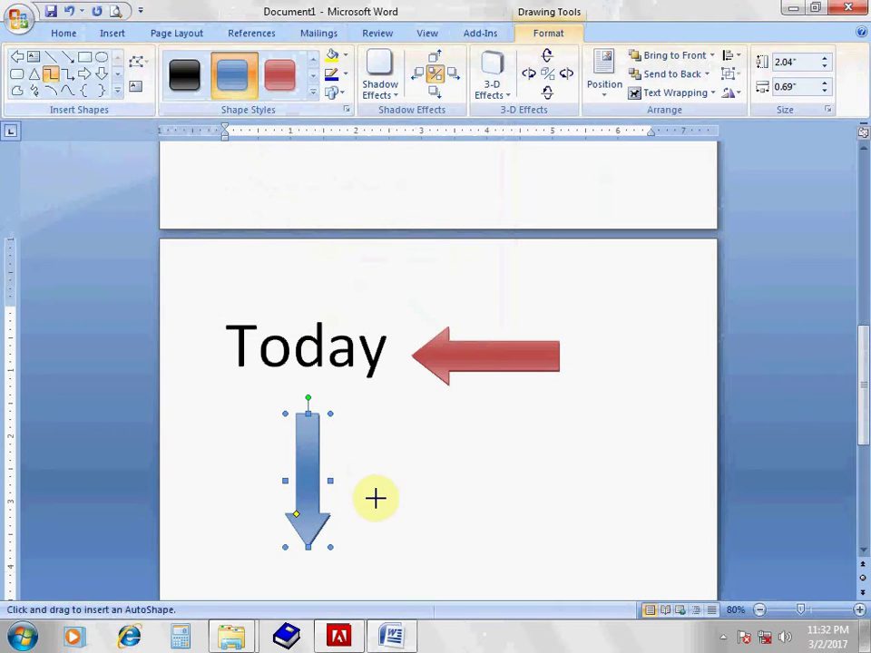
pyautogui.moveTo(389, 413); pyautogui.dragTo(438, 548)
pyautogui.click(388, 443)
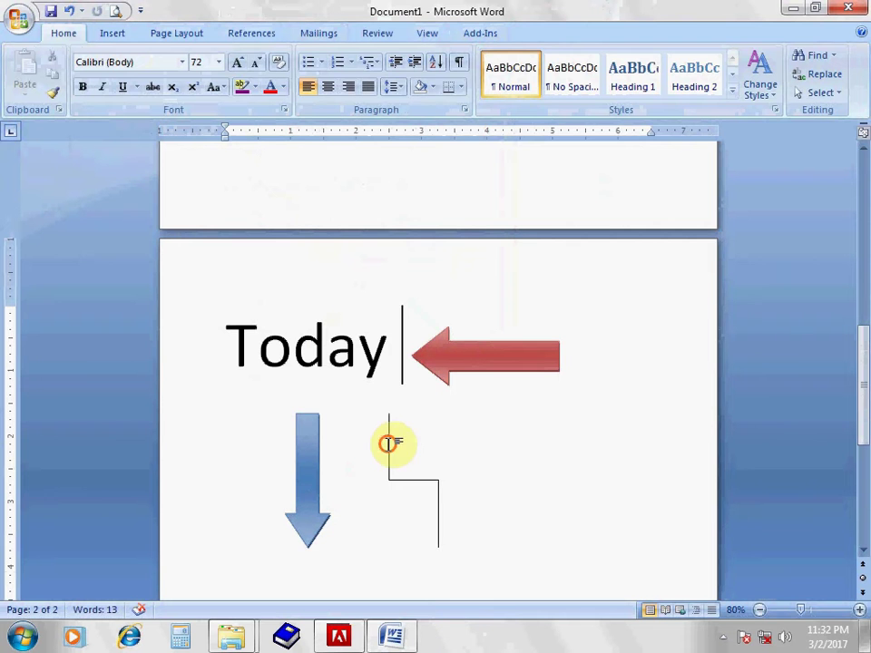
pyautogui.moveTo(392, 441); pyautogui.dragTo(351, 406)
pyautogui.click(416, 538)
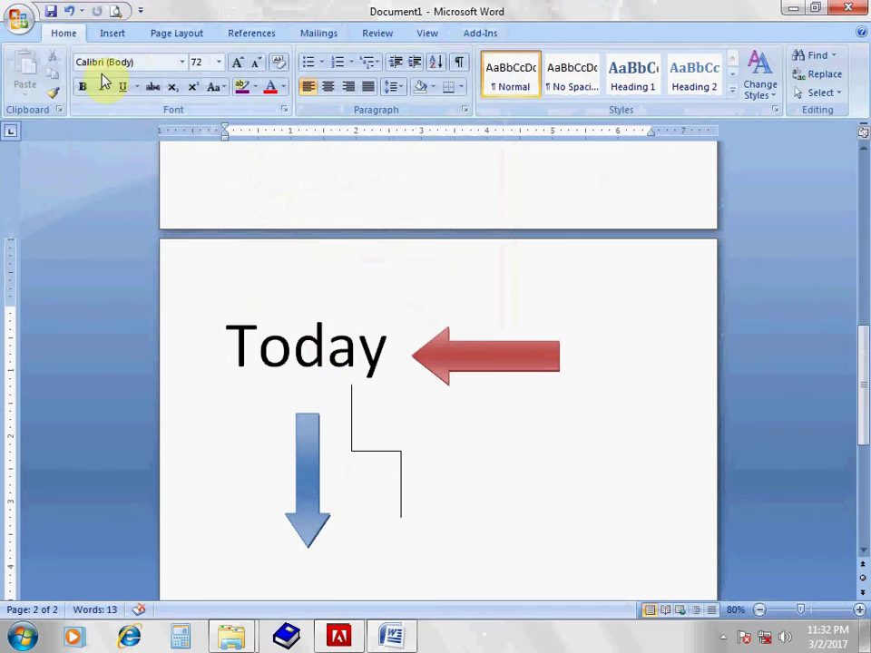
# Step: Draw a line callout shape on the page
pyautogui.click(113, 33)
pyautogui.click(229, 77)
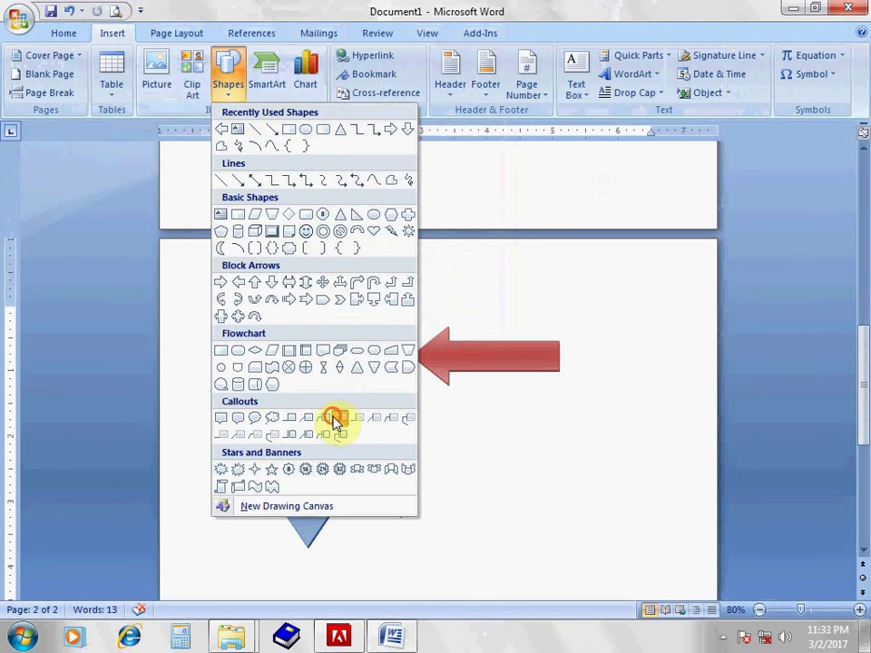
pyautogui.click(334, 419)
pyautogui.moveTo(476, 430)
pyautogui.mouseDown()
pyautogui.moveTo(563, 441)
pyautogui.moveTo(573, 468)
pyautogui.mouseUp()
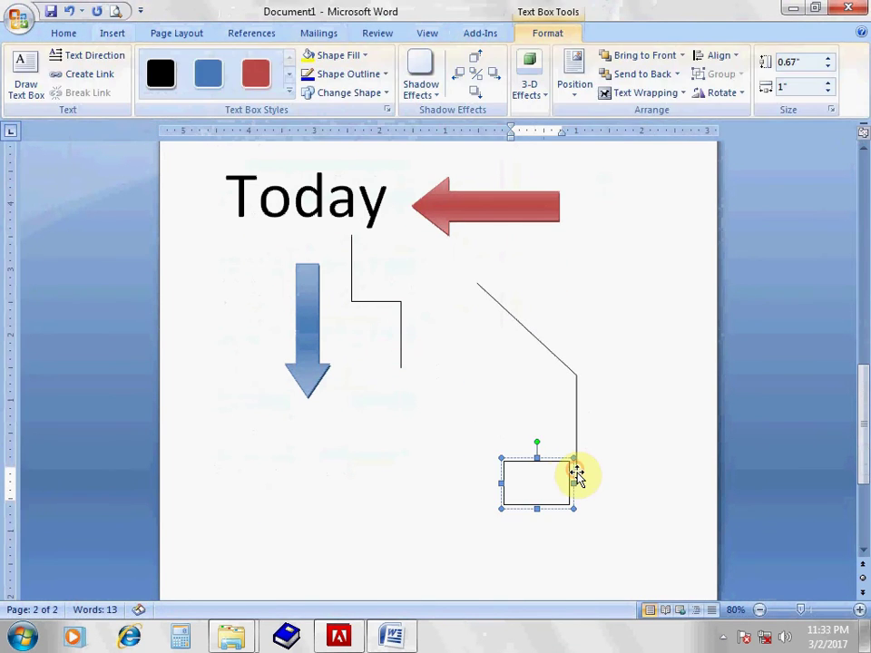
# Step: Point the callout's leader at Today and type 'Aj means Today' inside it
pyautogui.click(401, 476)
pyautogui.click(525, 476)
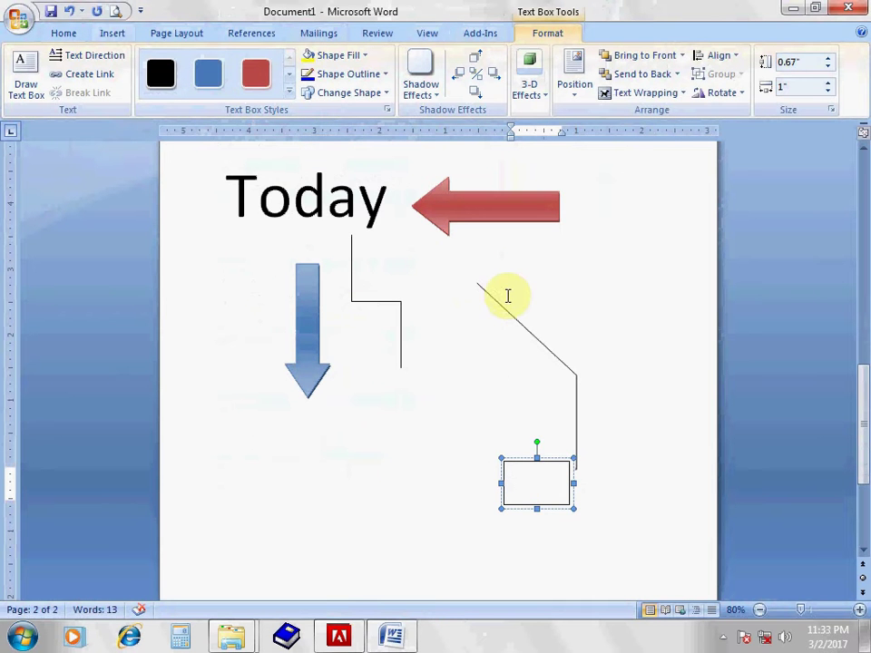
pyautogui.moveTo(506, 308); pyautogui.dragTo(414, 251)
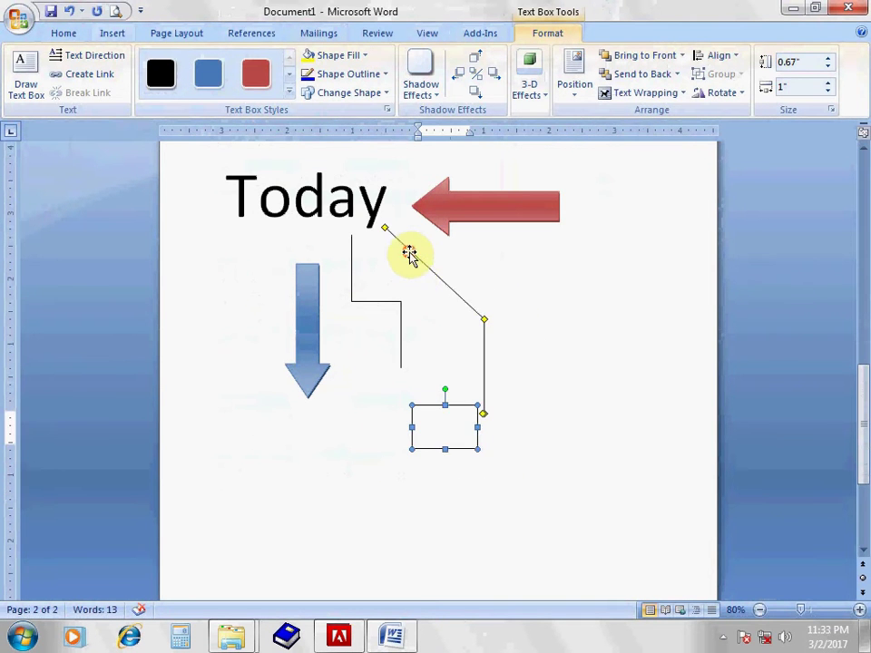
pyautogui.click(444, 432)
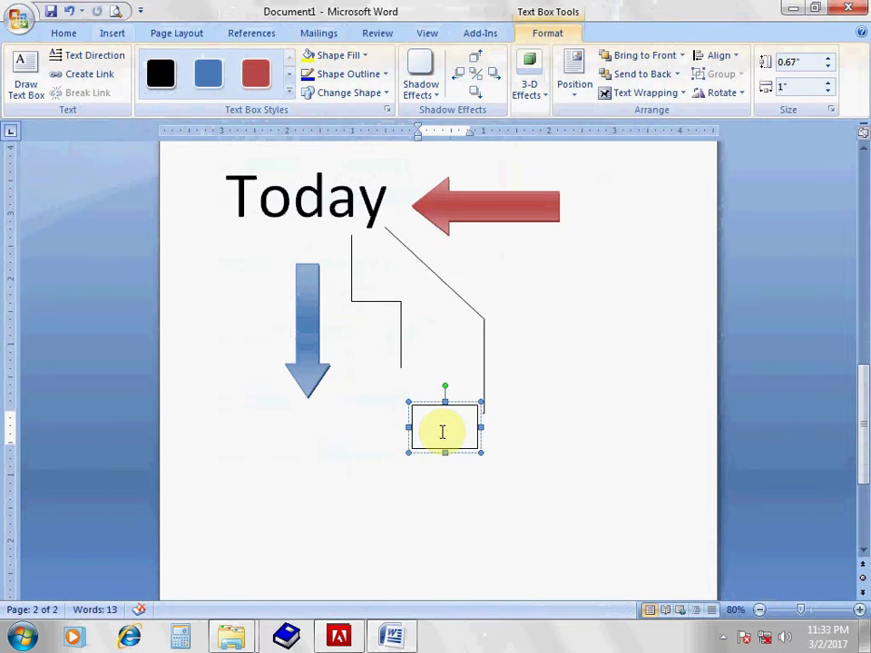
pyautogui.write('Ai means')
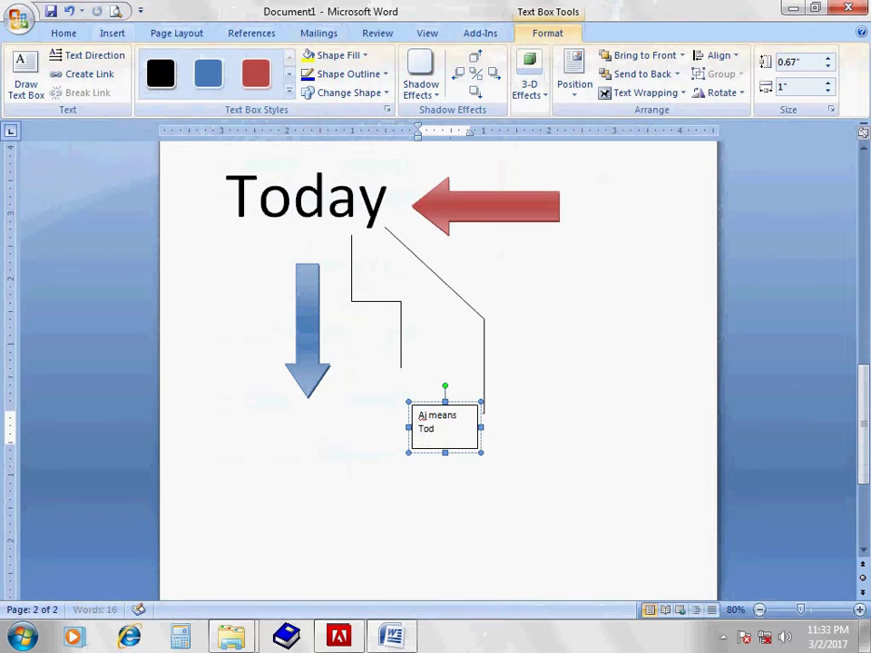
pyautogui.click(535, 390)
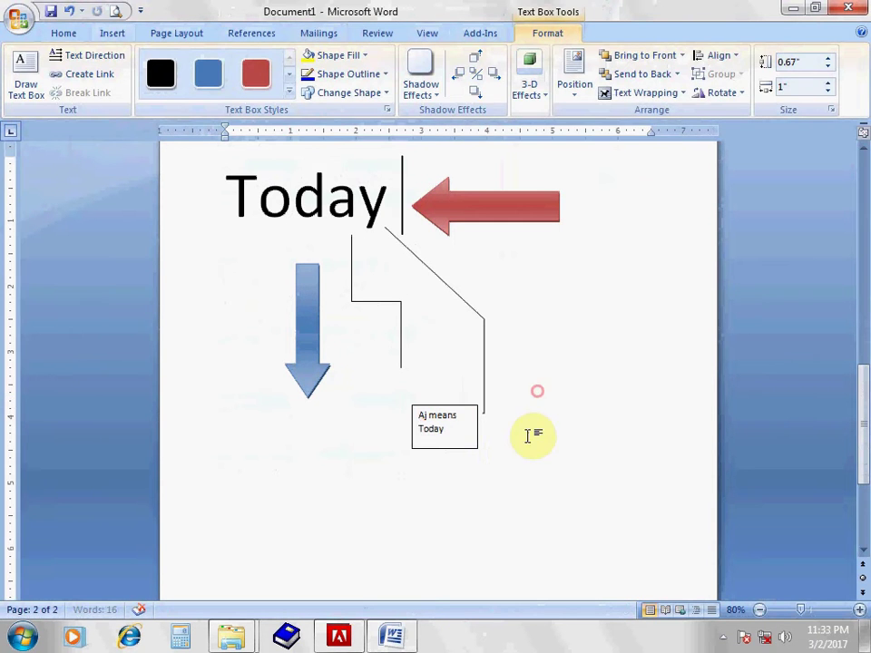
# Step: Return to the Insert commands and move down the document for the next element
pyautogui.scroll(1, 507, 451)
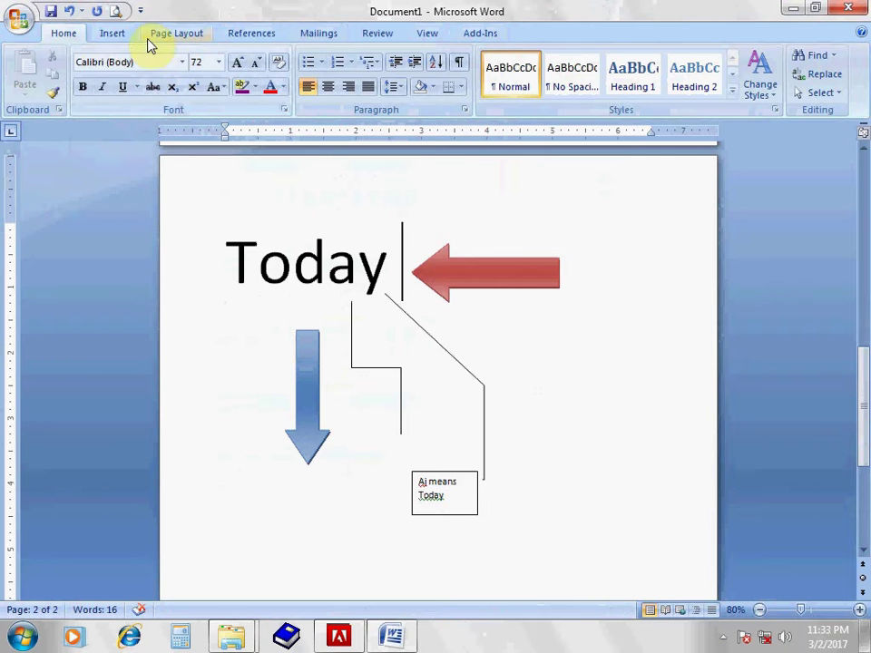
pyautogui.click(115, 33)
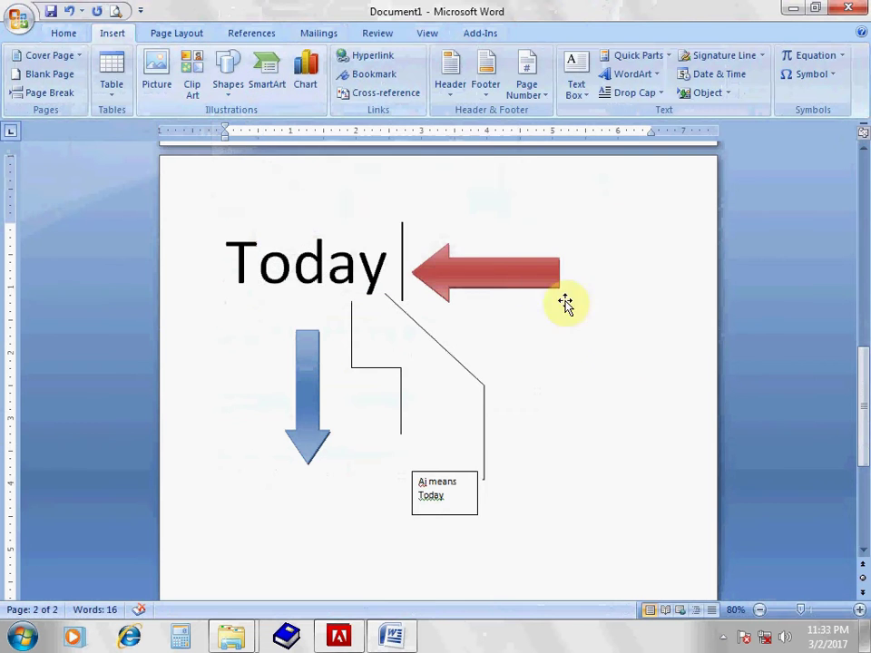
pyautogui.scroll(-2, 599, 381)
pyautogui.click(561, 414)
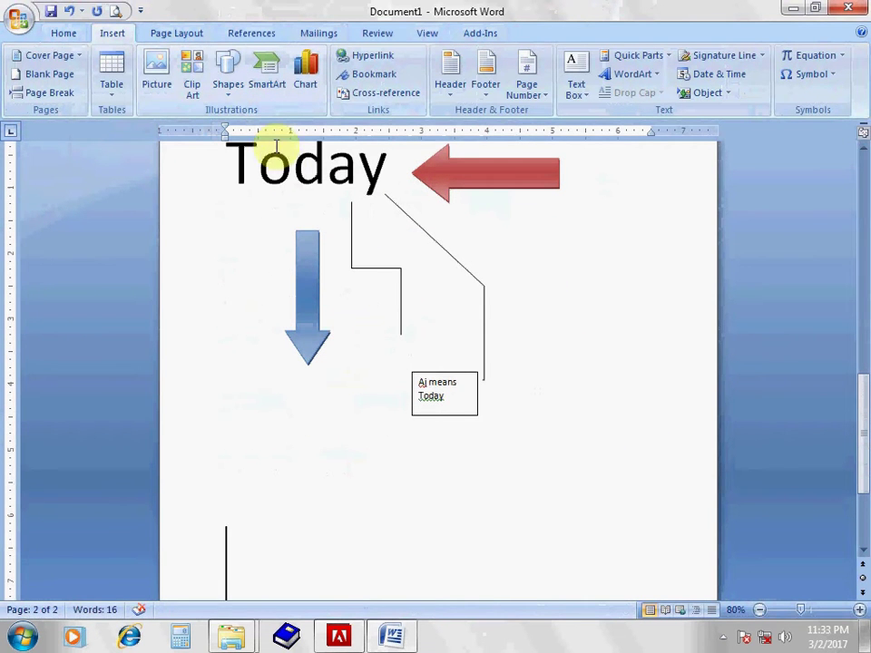
# Step: Insert a Continuous Cycle SmartArt graphic on page 3
pyautogui.click(265, 73)
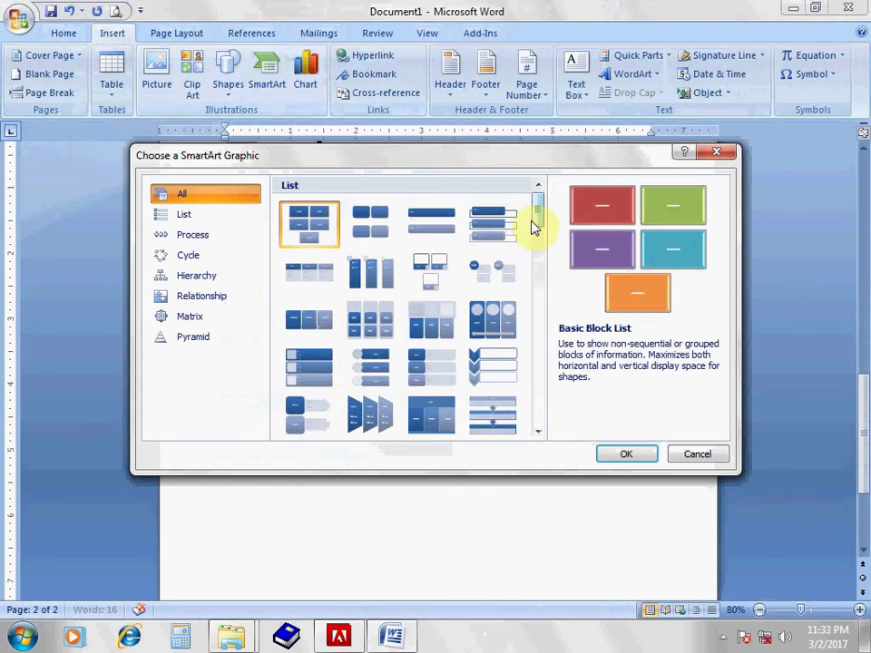
pyautogui.scroll(-5, 554, 272)
pyautogui.scroll(-2, 556, 281)
pyautogui.scroll(-2, 550, 297)
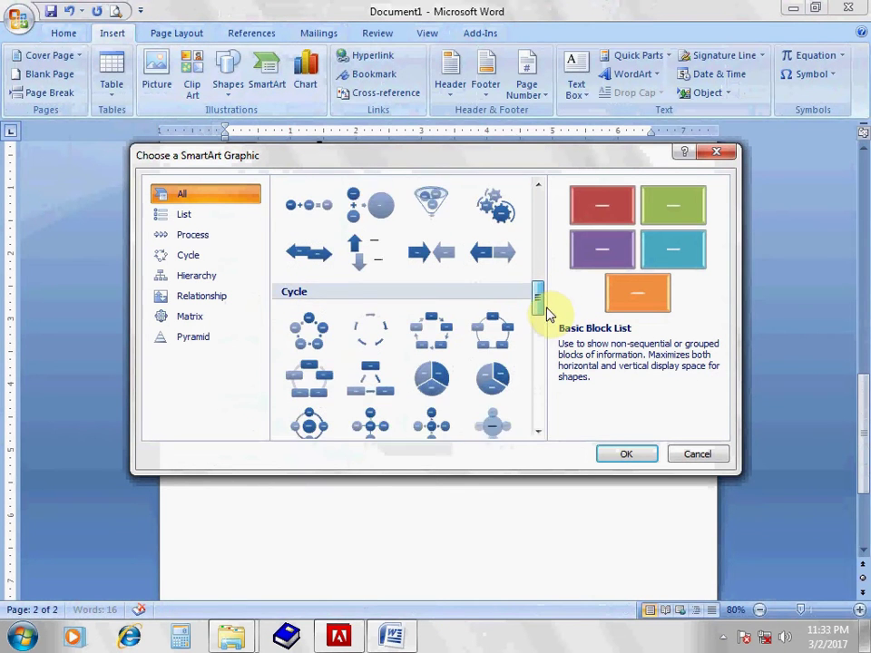
pyautogui.scroll(-2, 548, 311)
pyautogui.moveTo(547, 317)
pyautogui.mouseDown()
pyautogui.moveTo(547, 334)
pyautogui.moveTo(543, 316)
pyautogui.mouseUp()
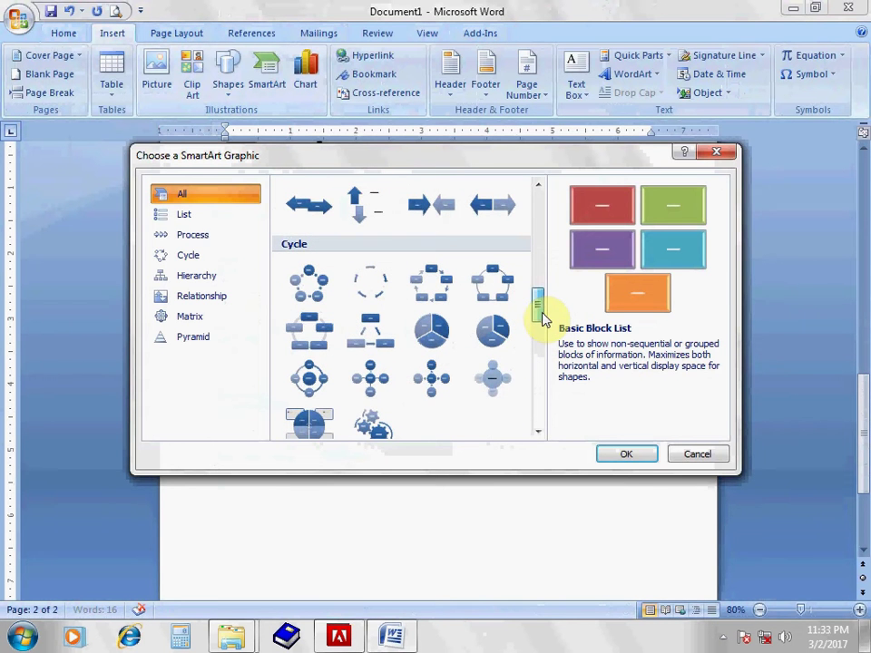
pyautogui.click(305, 334)
pyautogui.click(628, 455)
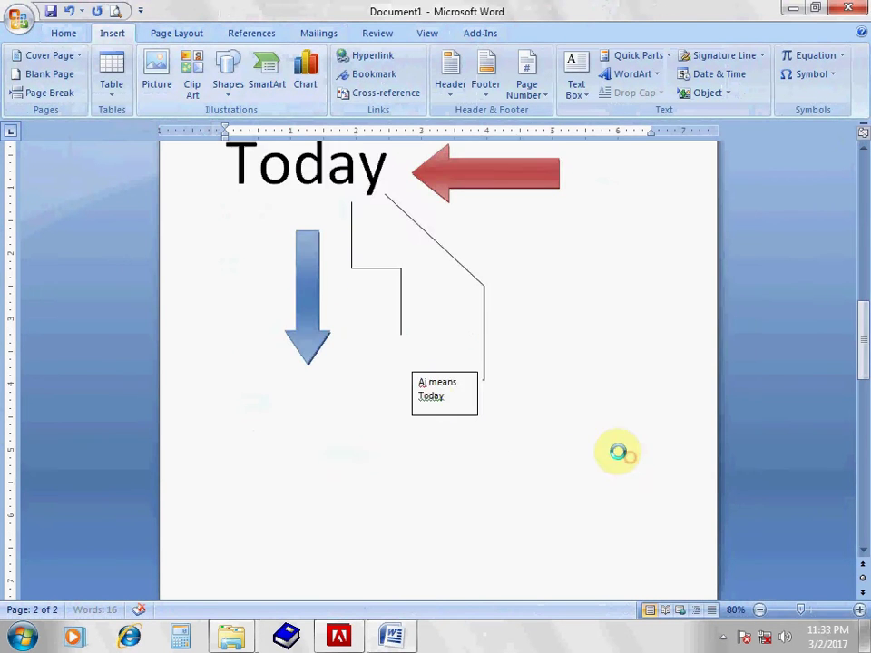
pyautogui.click(458, 429)
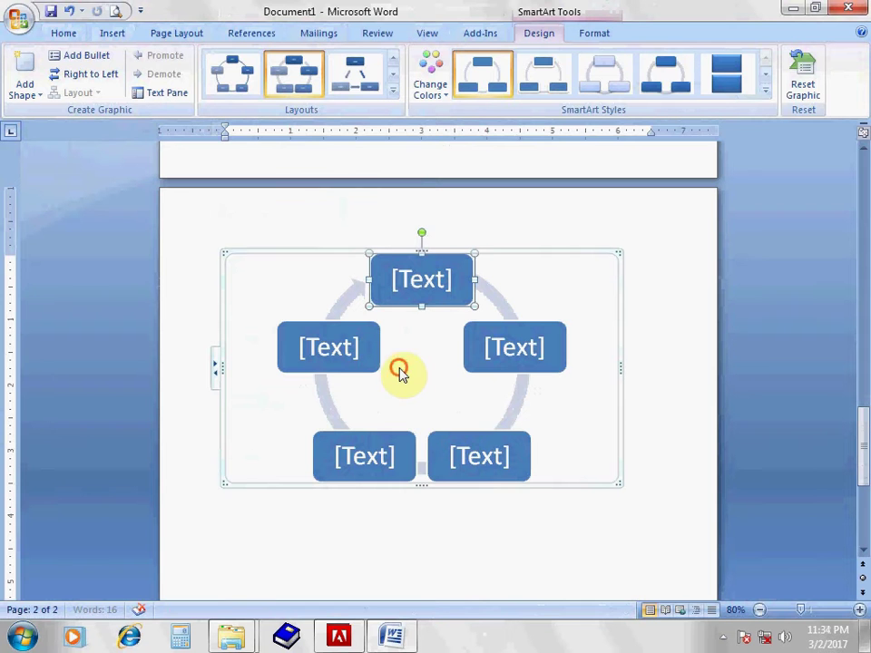
# Step: Type 1, 2, 3, 4, 5 into the cycle boxes clockwise from the top
pyautogui.click(406, 280)
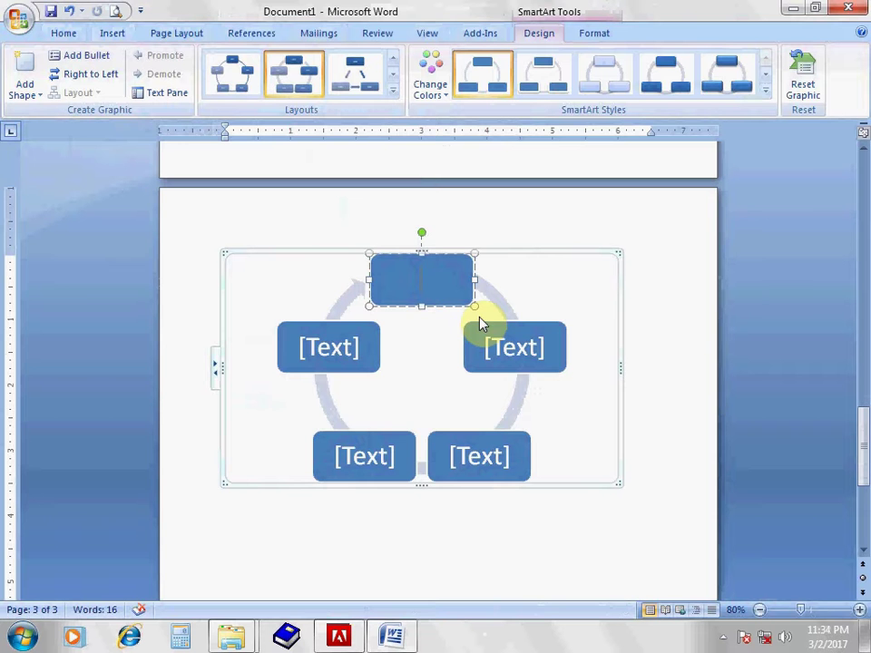
pyautogui.write('1')
pyautogui.click(536, 348)
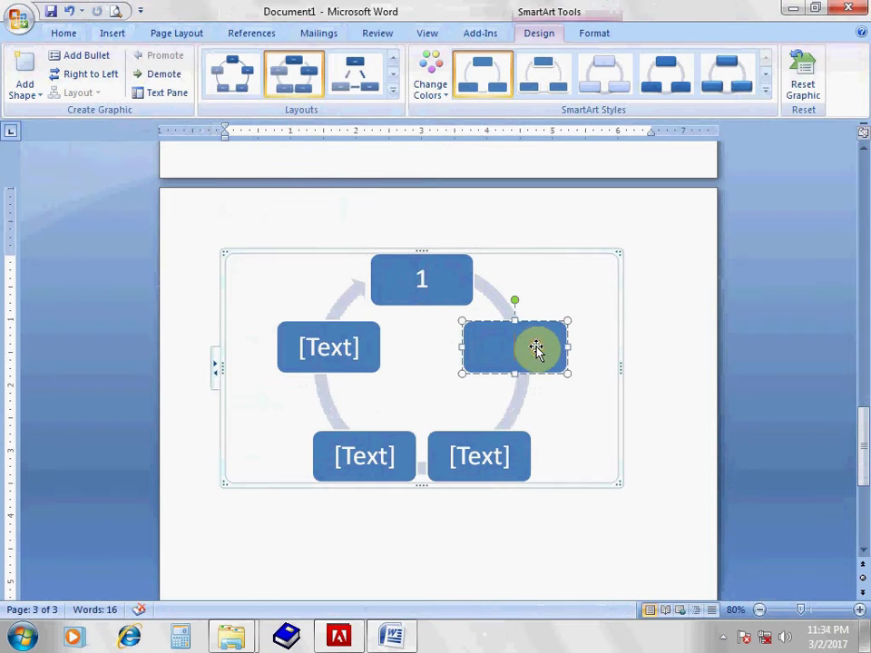
pyautogui.write('2')
pyautogui.click(476, 456)
pyautogui.write('3')
pyautogui.click(352, 459)
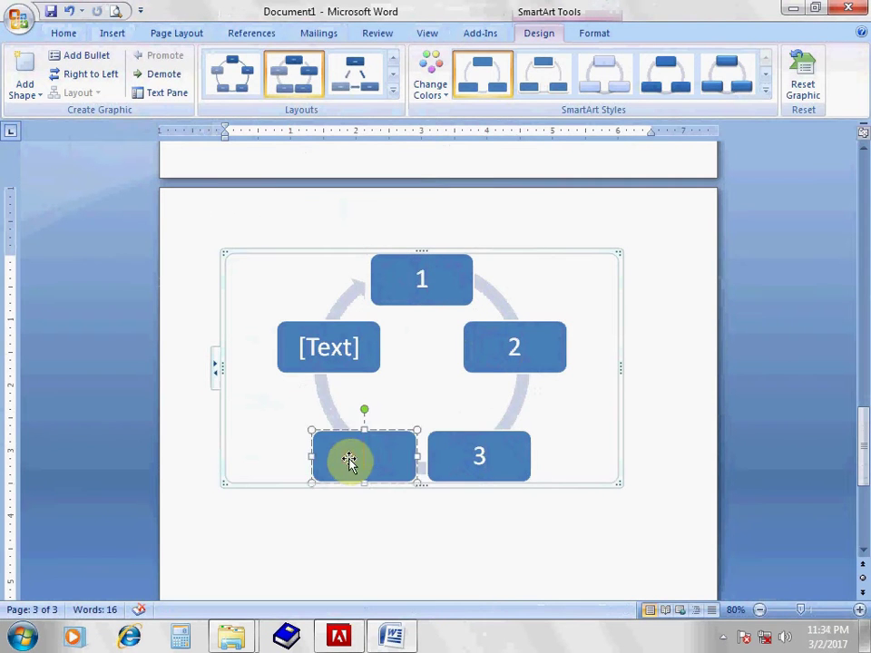
pyautogui.write('4')
pyautogui.click(315, 352)
pyautogui.write('5')
pyautogui.click(649, 539)
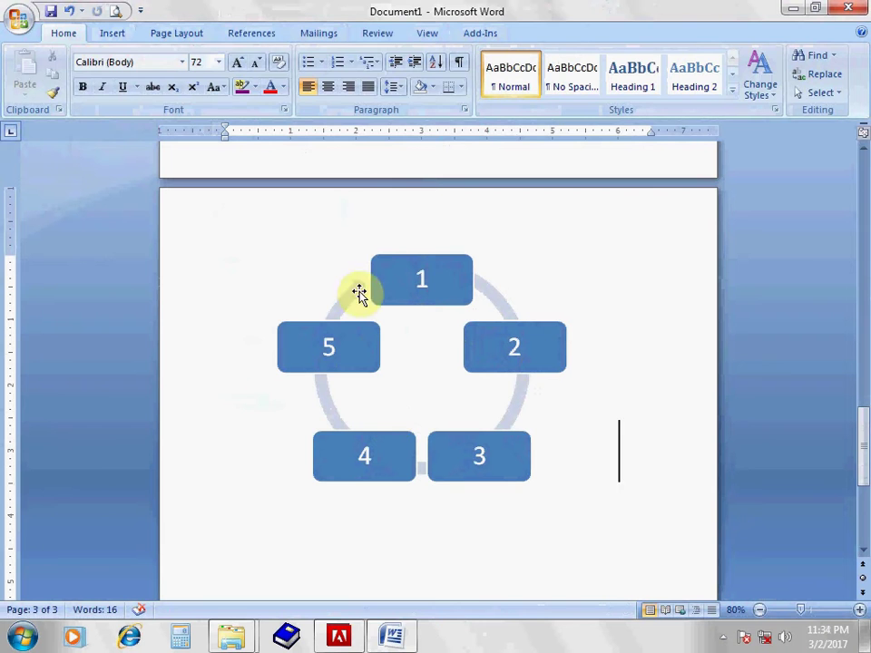
# Step: Enlarge the cycle diagram by dragging its corner and check the numbered boxes
pyautogui.click(383, 436)
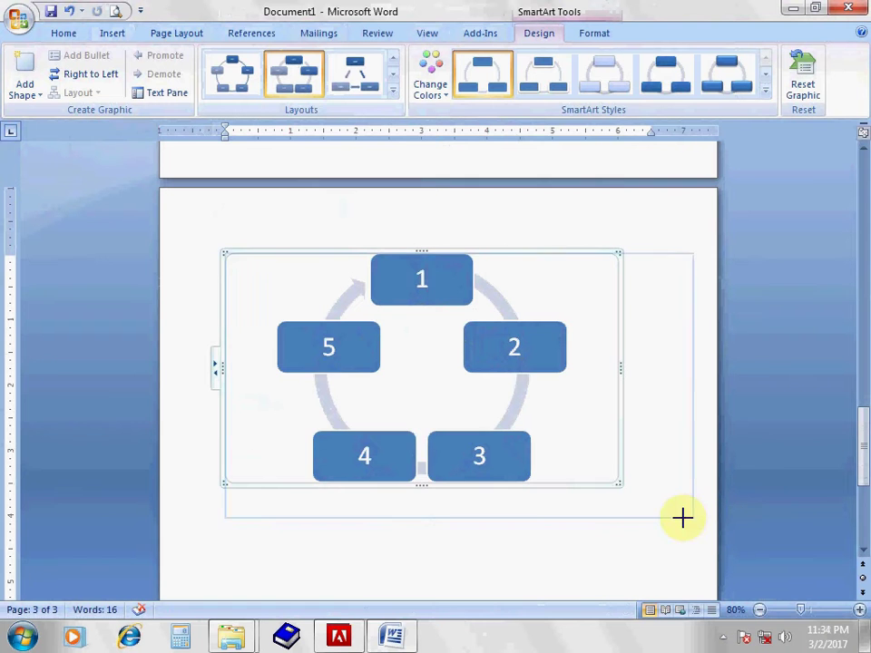
pyautogui.moveTo(723, 523); pyautogui.dragTo(684, 515)
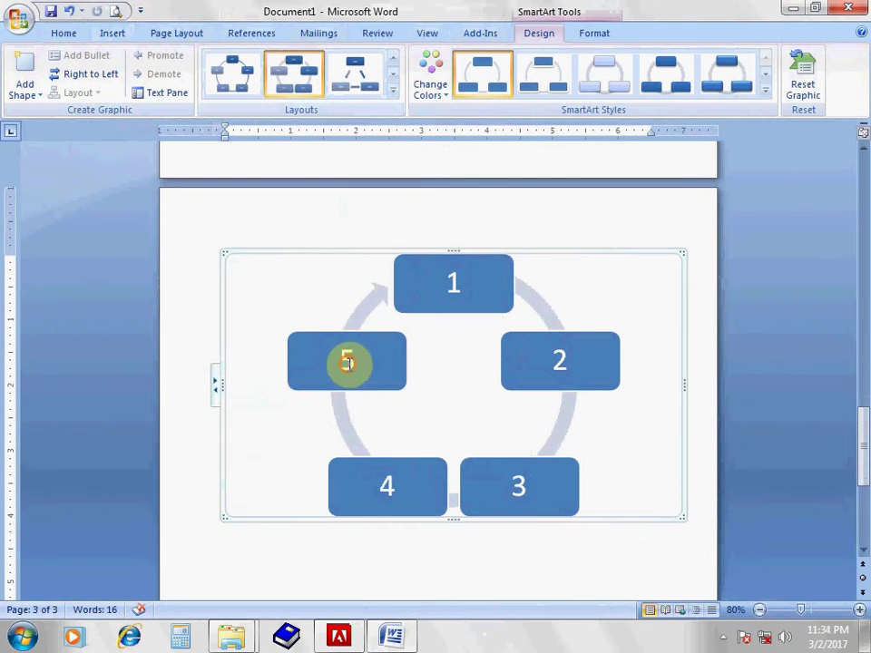
pyautogui.click(358, 360)
pyautogui.click(451, 280)
pyautogui.click(567, 379)
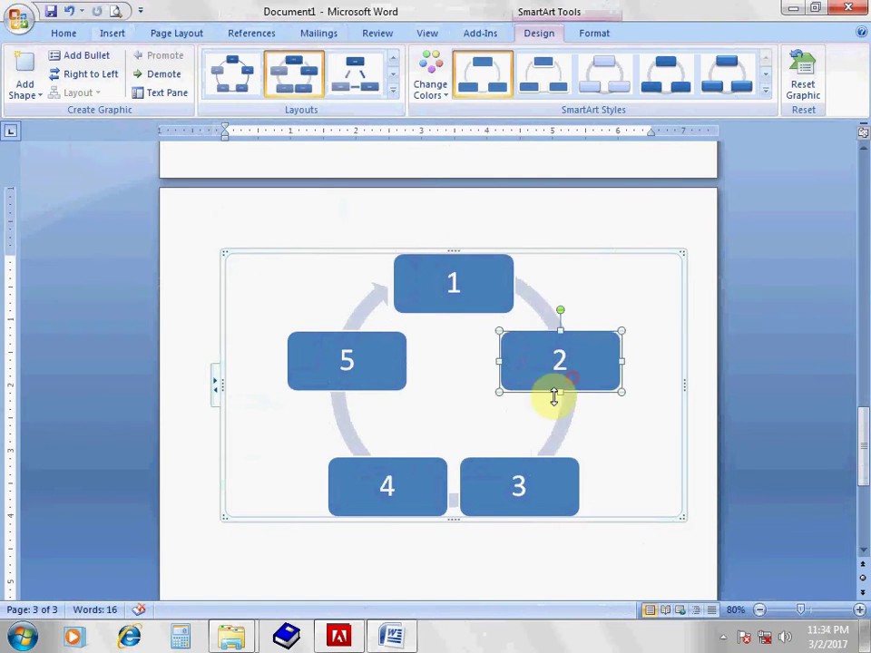
pyautogui.click(371, 364)
pyautogui.click(502, 486)
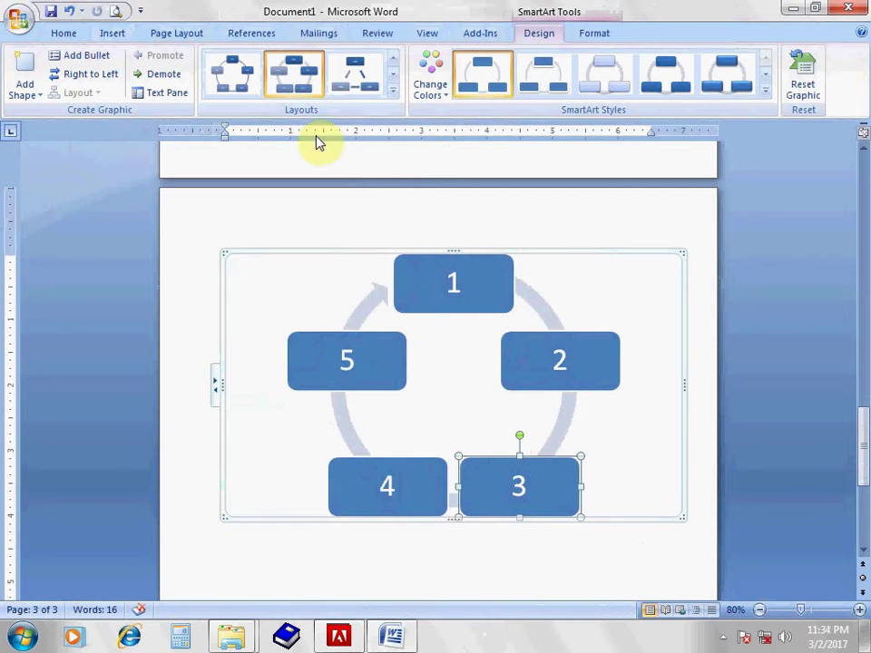
pyautogui.click(361, 274)
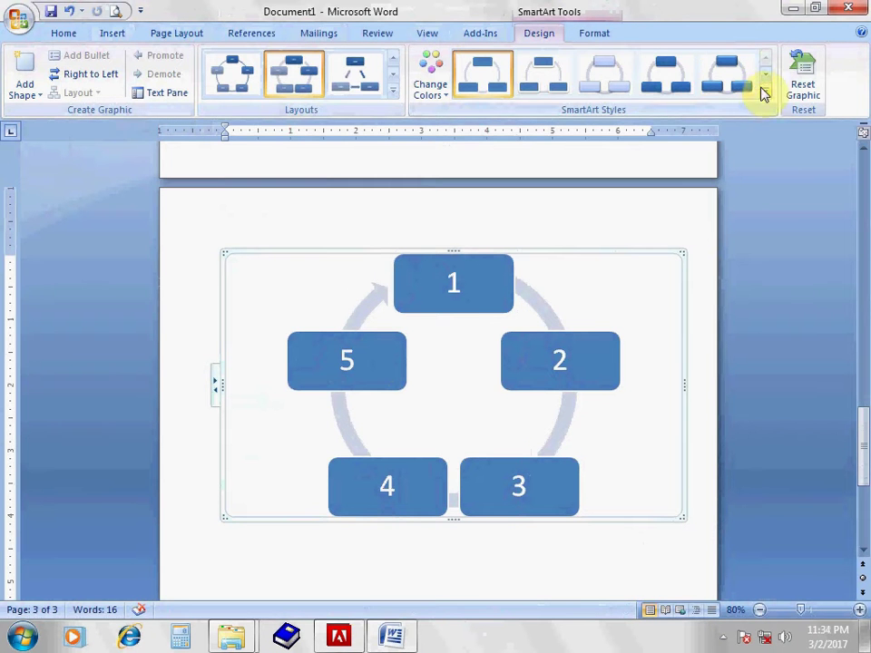
# Step: Switch the cycle to Right to Left and open the Layouts gallery
pyautogui.click(27, 91)
pyautogui.click(91, 92)
pyautogui.click(105, 76)
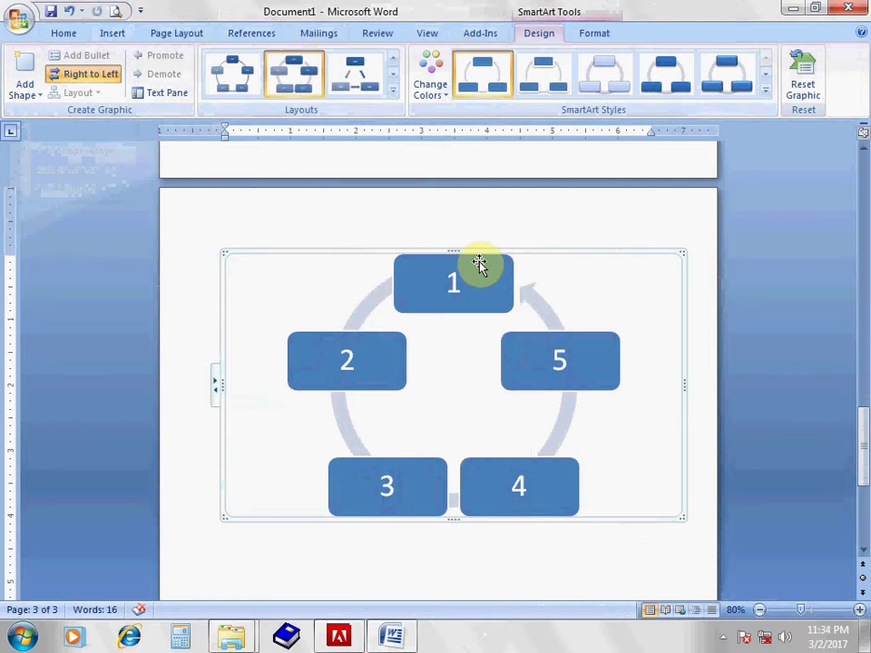
pyautogui.click(106, 86)
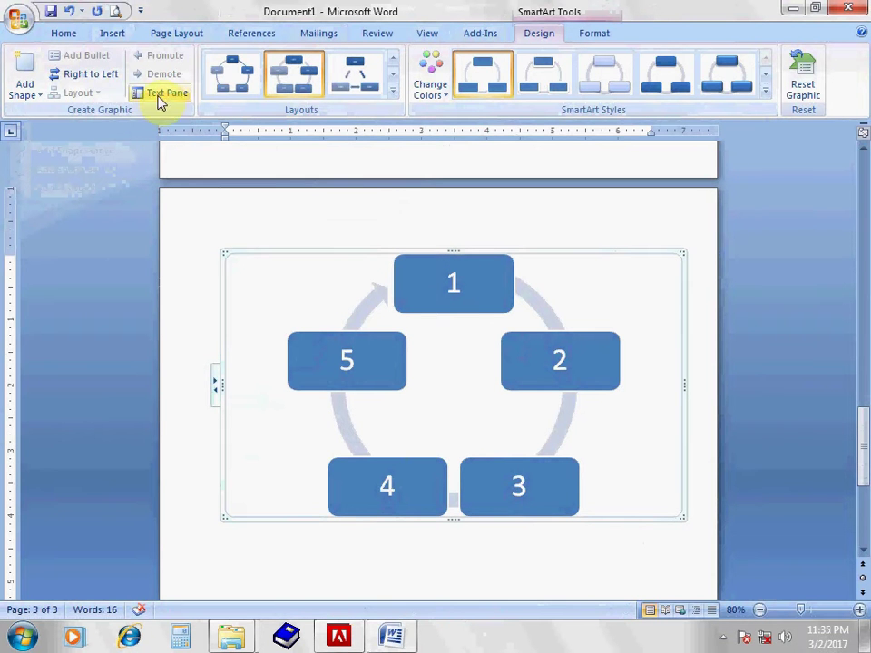
pyautogui.click(107, 79)
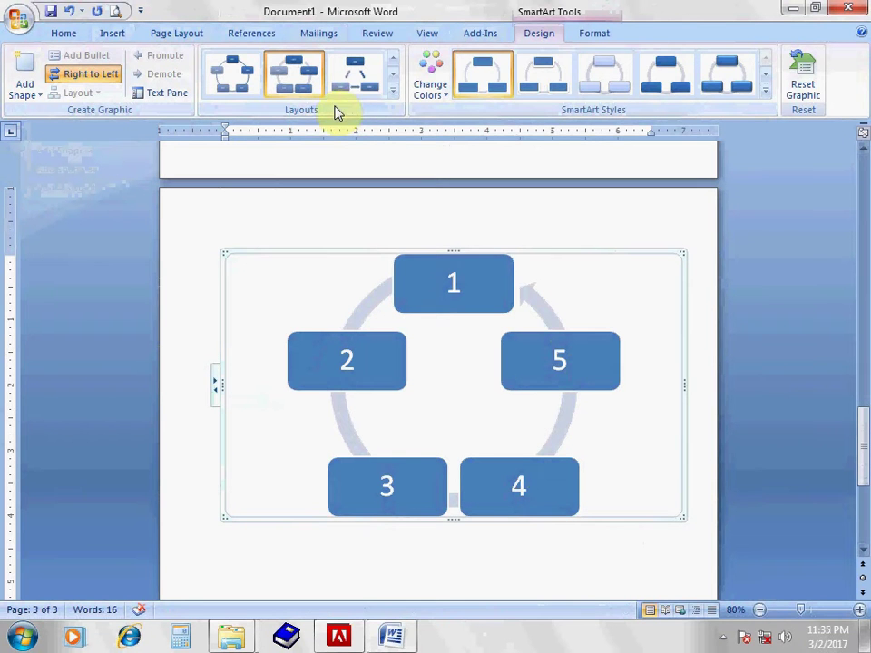
pyautogui.click(392, 92)
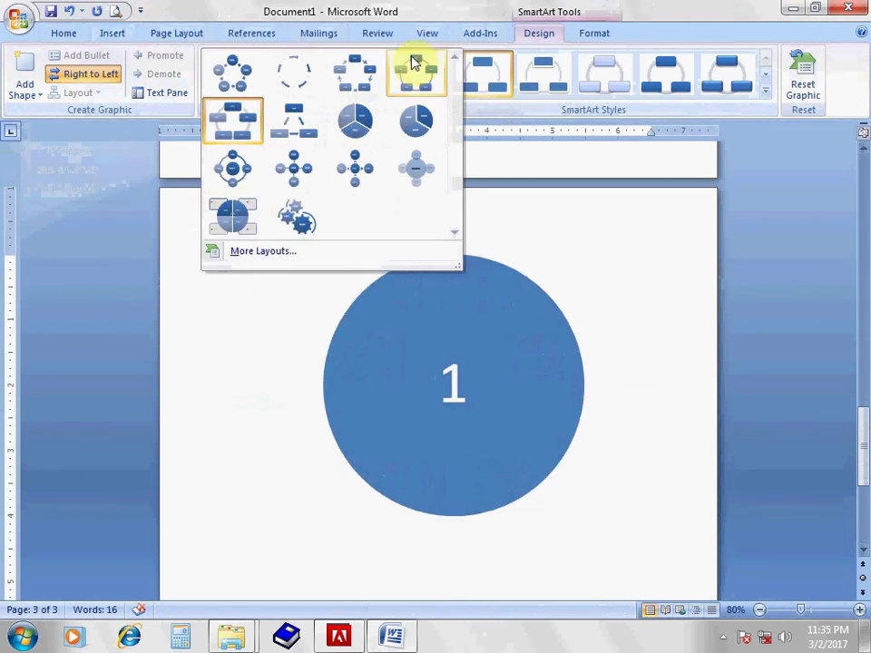
# Step: Keep the current layout, apply a Colorful multi-colour scheme, and choose a new SmartArt style
pyautogui.click(185, 243)
pyautogui.click(279, 70)
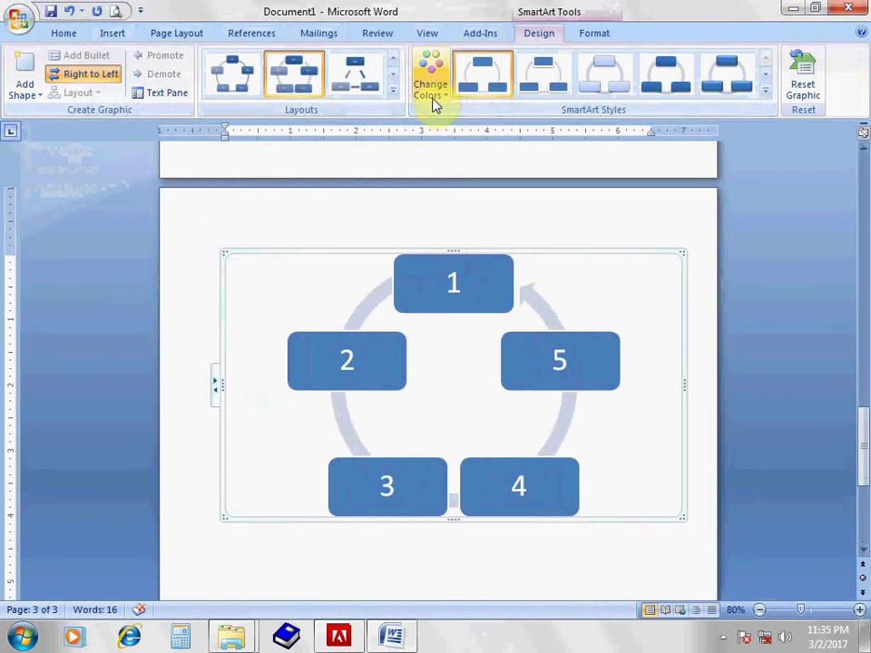
pyautogui.click(442, 107)
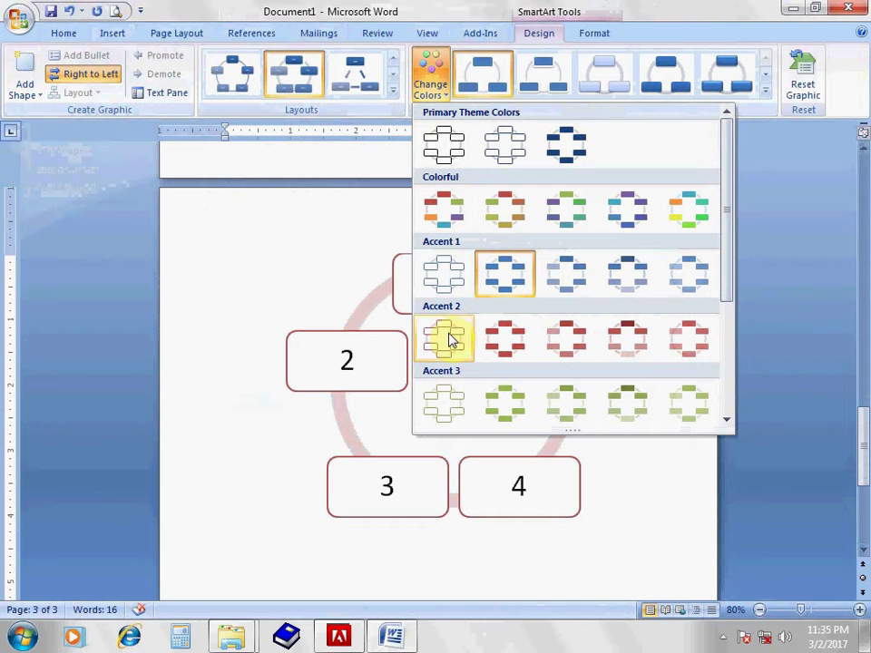
pyautogui.click(517, 336)
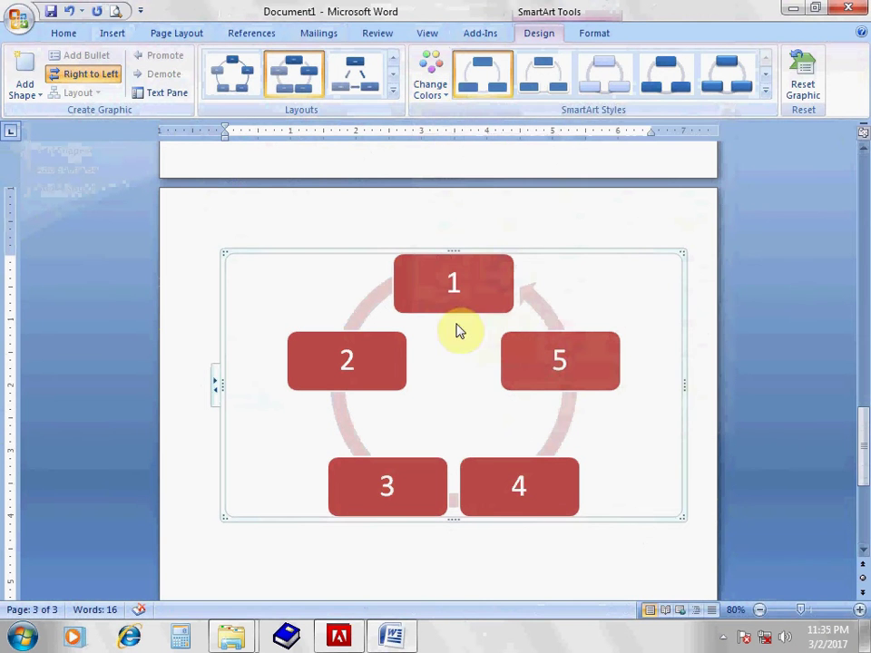
pyautogui.click(441, 91)
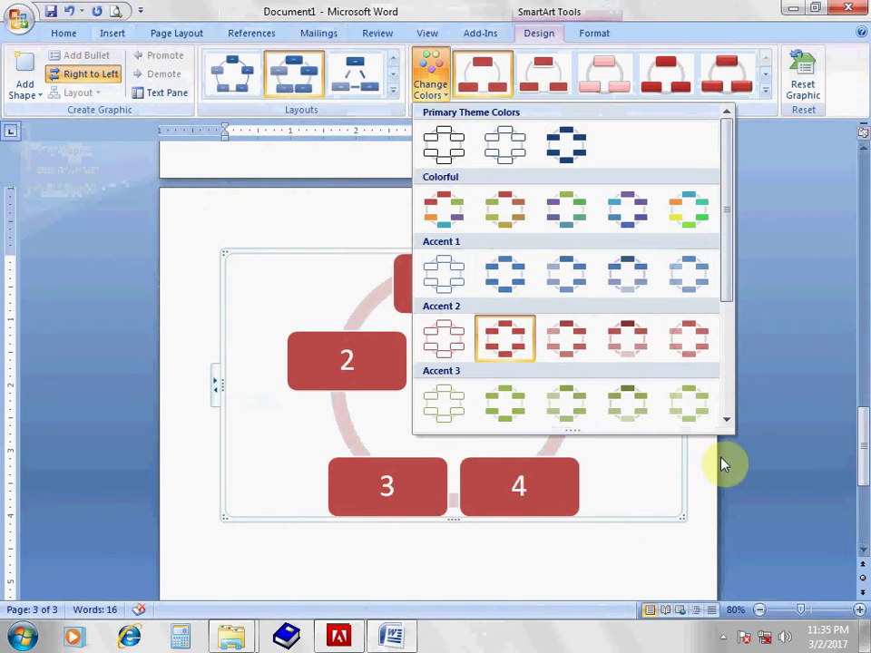
pyautogui.click(688, 208)
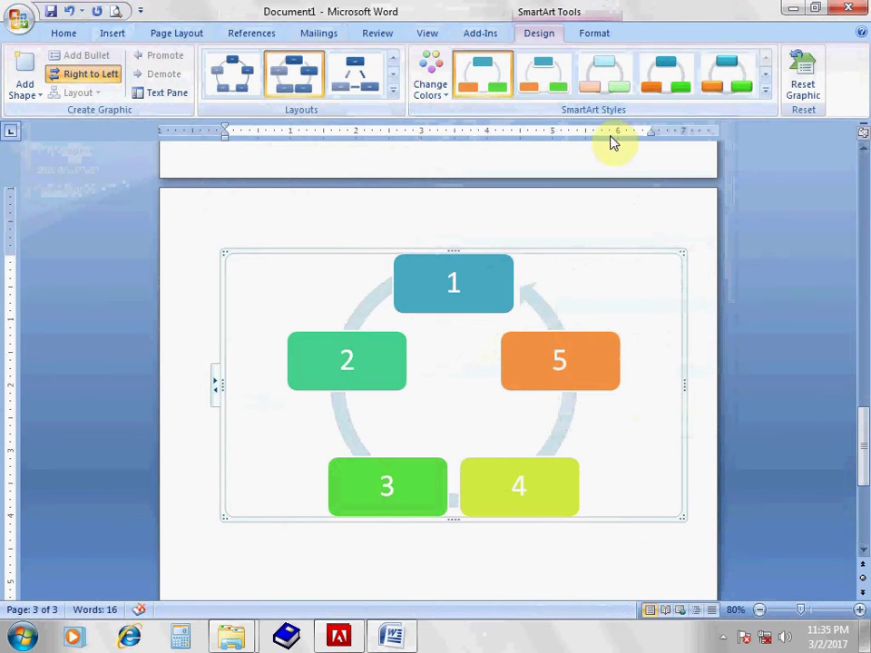
pyautogui.click(548, 90)
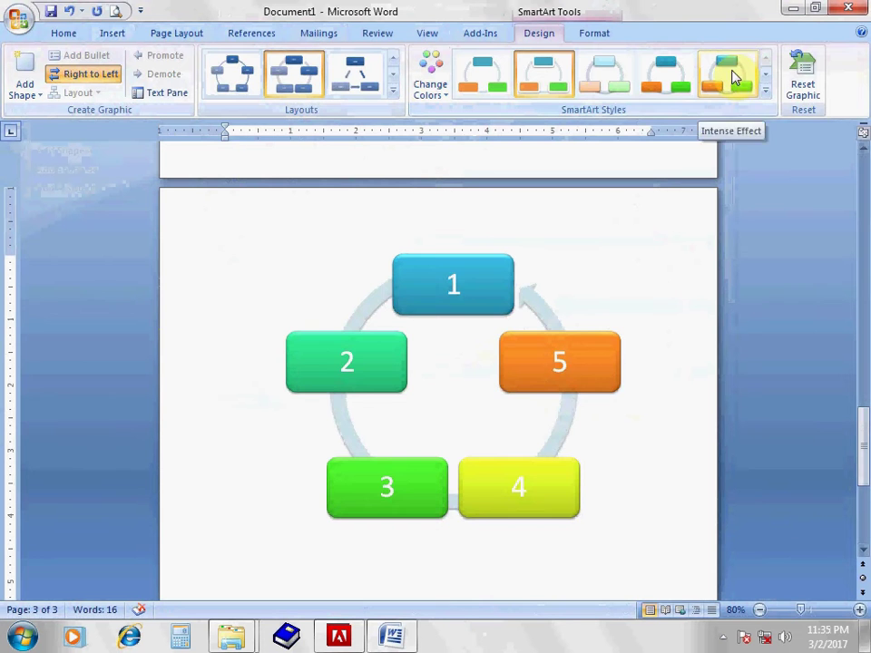
# Step: Add a blank line before the cycle diagram to push it further down the page
pyautogui.scroll(-2, 758, 295)
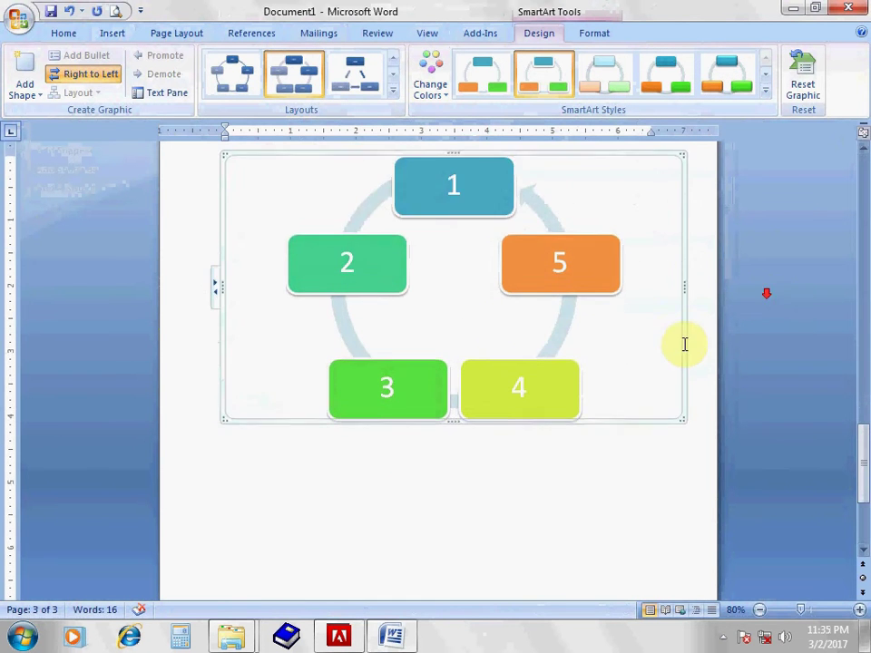
pyautogui.scroll(-2, 687, 349)
pyautogui.click(342, 400)
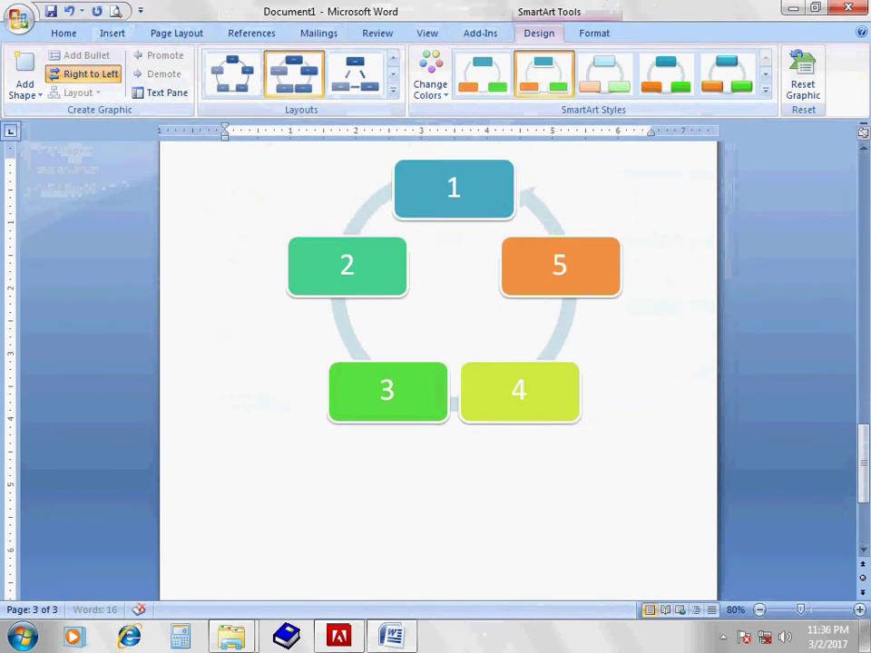
pyautogui.press('Return')
pyautogui.press('Return')
# Step: Place the caret at the start of the empty large-text line on page 2
pyautogui.scroll(2, 325, 372)
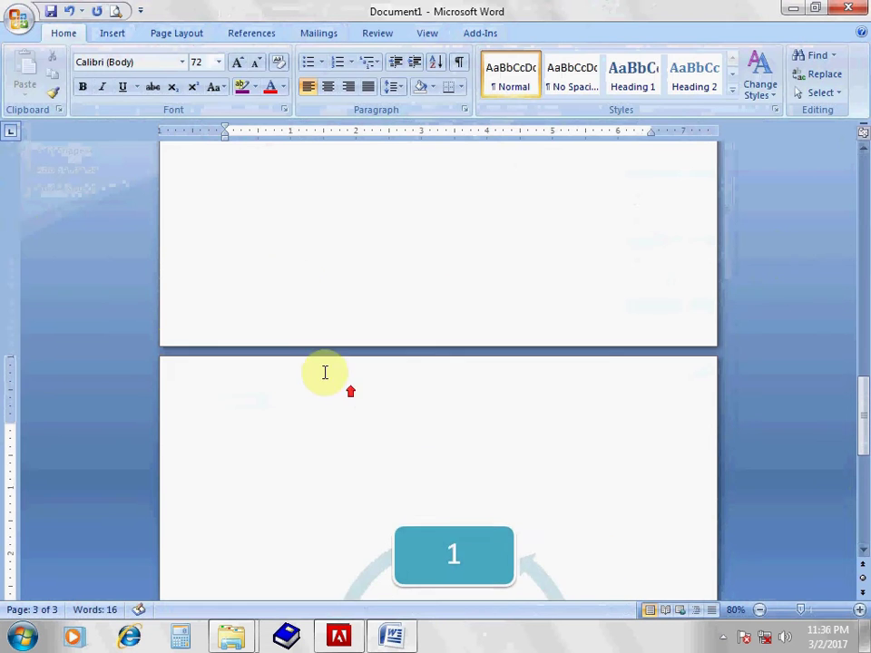
pyautogui.click(254, 189)
pyautogui.scroll(-2, 273, 330)
pyautogui.scroll(4, 274, 330)
pyautogui.scroll(3, 274, 331)
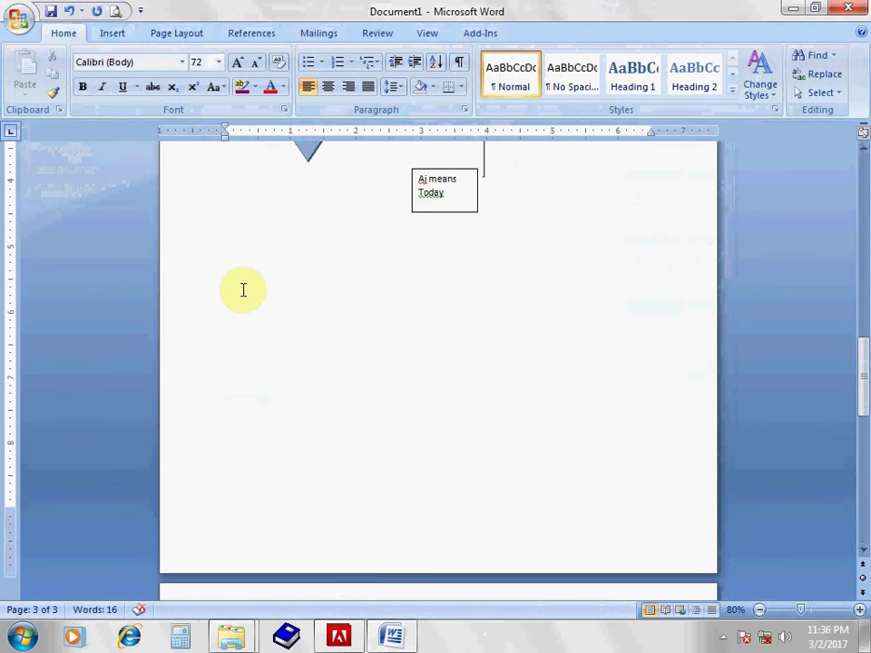
pyautogui.click(199, 262)
pyautogui.click(304, 297)
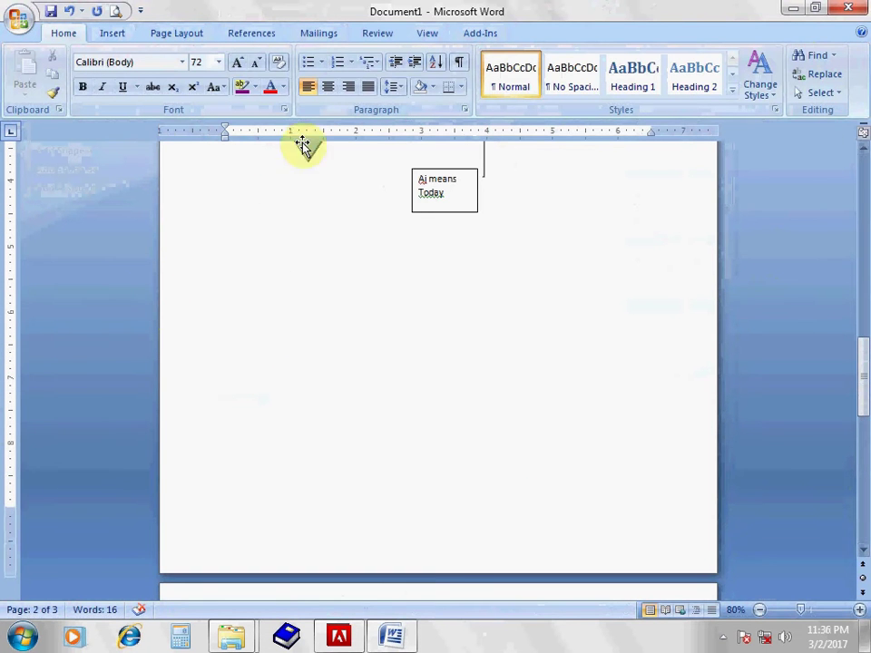
# Step: Apply the Intense Effect SmartArt style to the cycle diagram
pyautogui.click(112, 32)
pyautogui.scroll(-5, 278, 301)
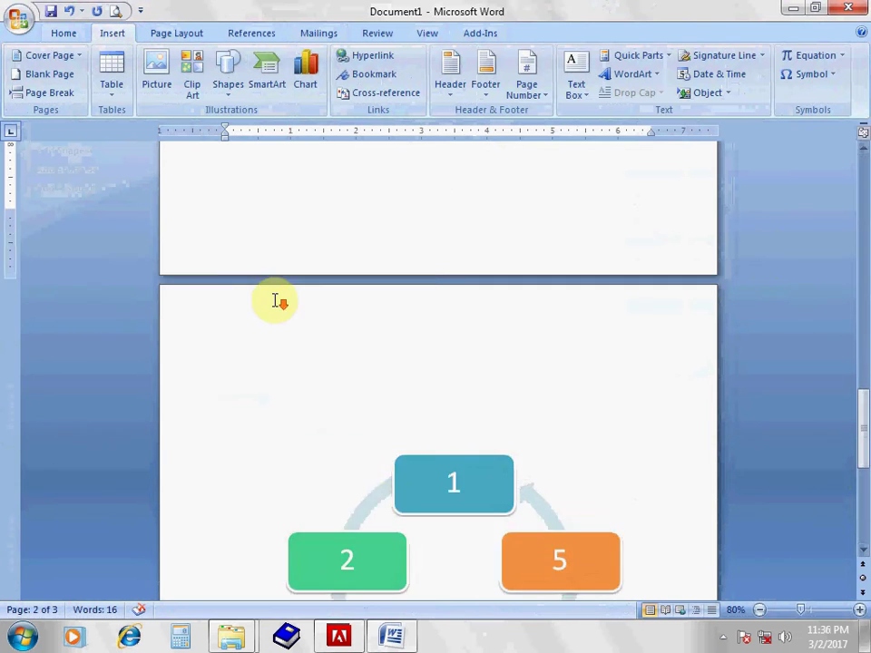
pyautogui.scroll(-3, 316, 335)
pyautogui.click(371, 333)
pyautogui.click(409, 324)
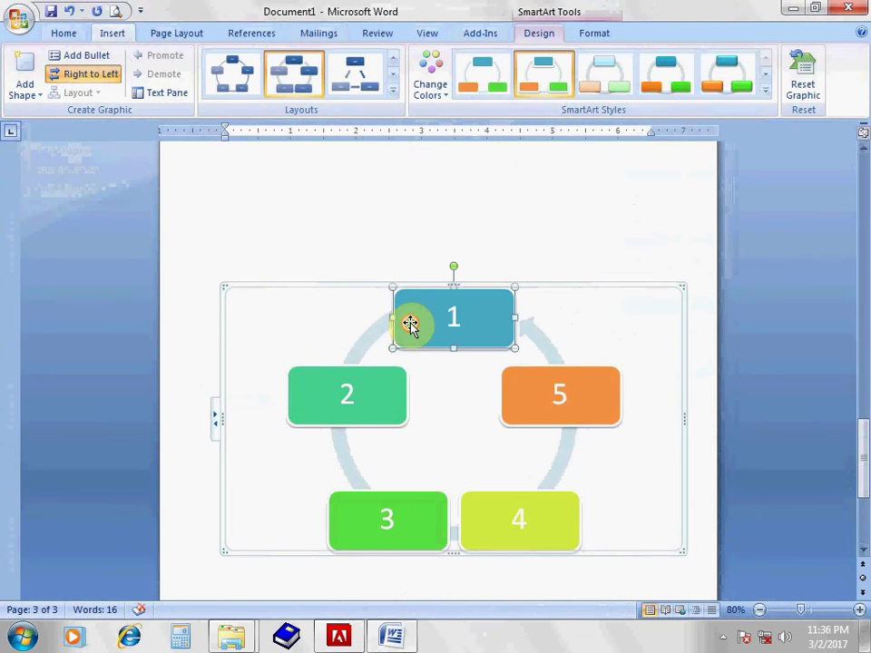
pyautogui.scroll(2, 409, 237)
pyautogui.scroll(6, 390, 250)
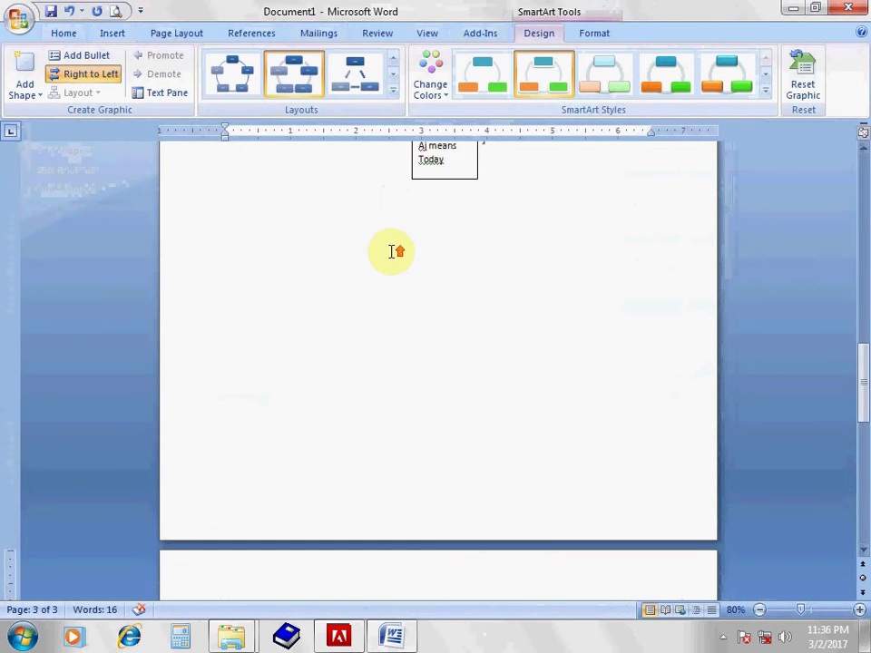
pyautogui.scroll(3, 390, 249)
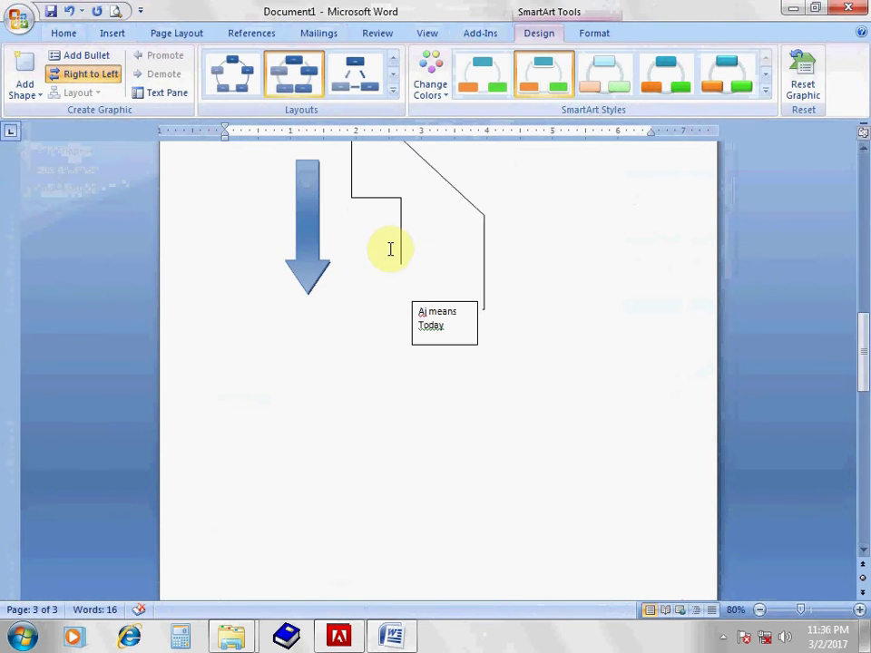
pyautogui.click(731, 70)
# Step: Put the caret on the blank line below the diagram and open the SmartArt graphic chooser
pyautogui.click(301, 459)
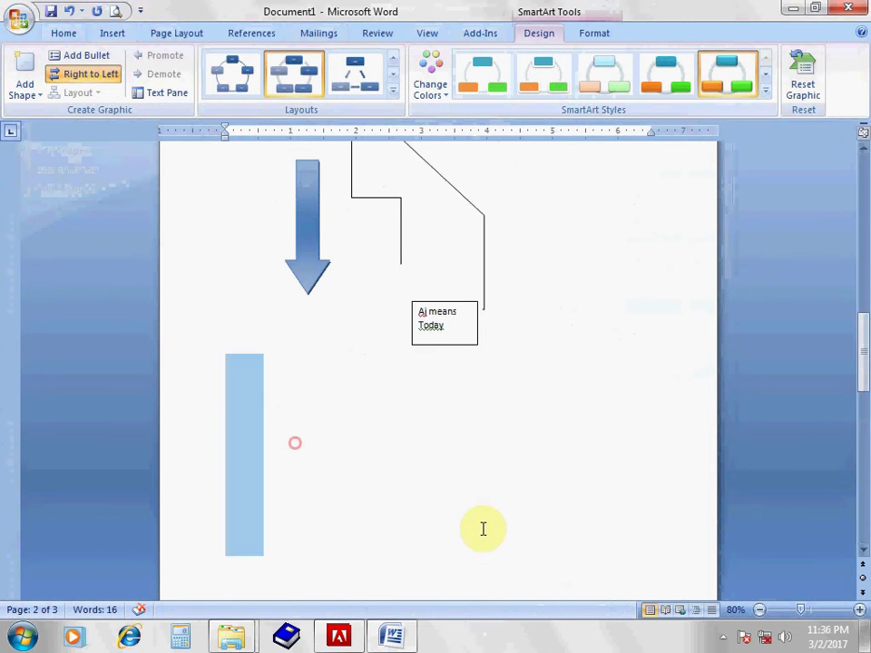
pyautogui.click(396, 444)
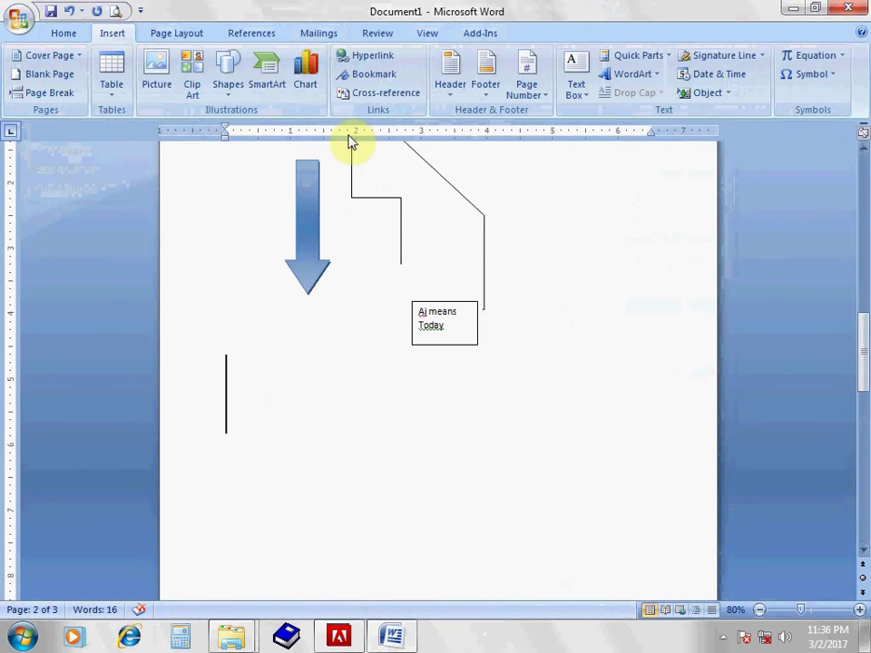
pyautogui.click(268, 83)
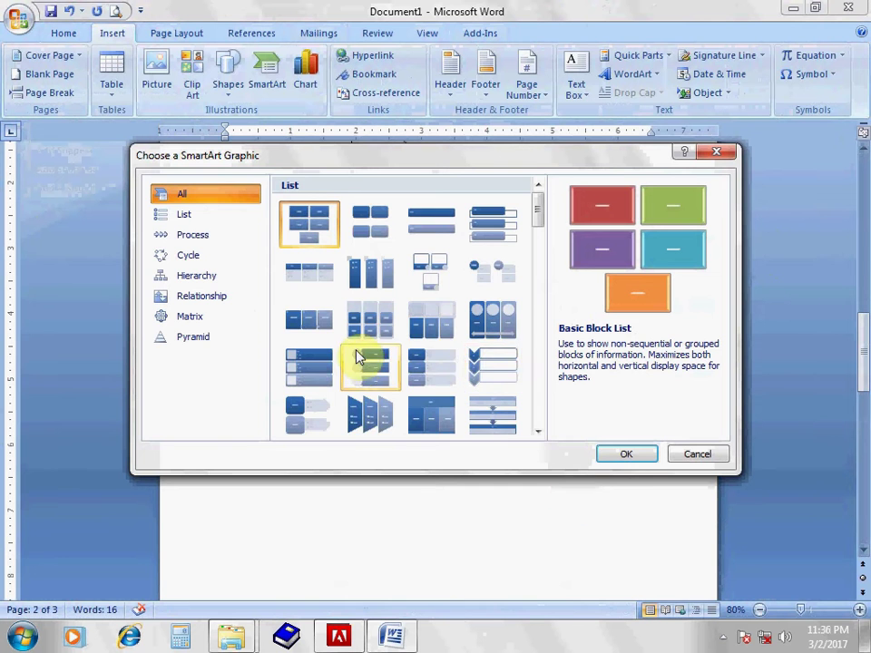
pyautogui.scroll(-5, 358, 353)
pyautogui.scroll(-5, 325, 351)
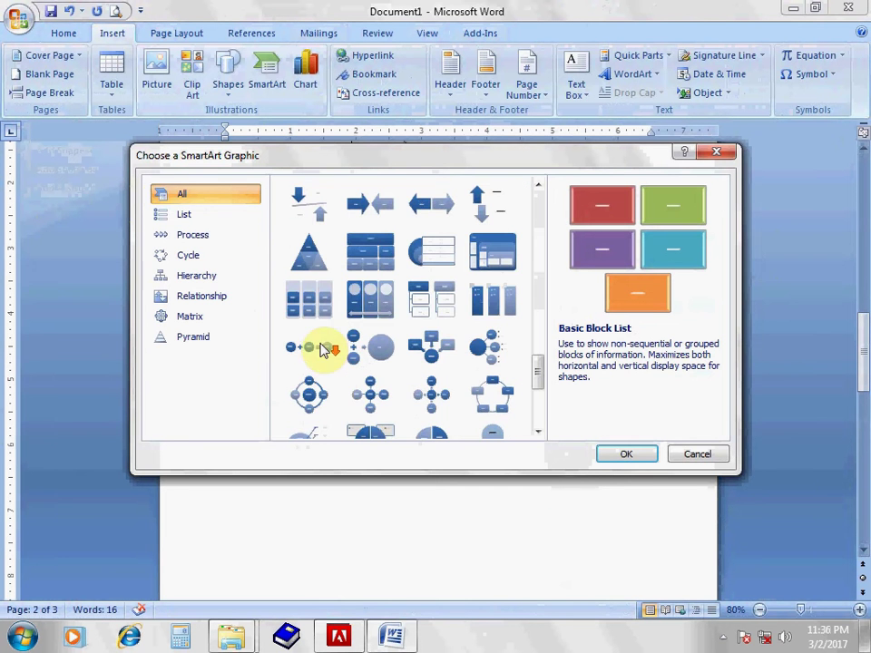
pyautogui.click(208, 217)
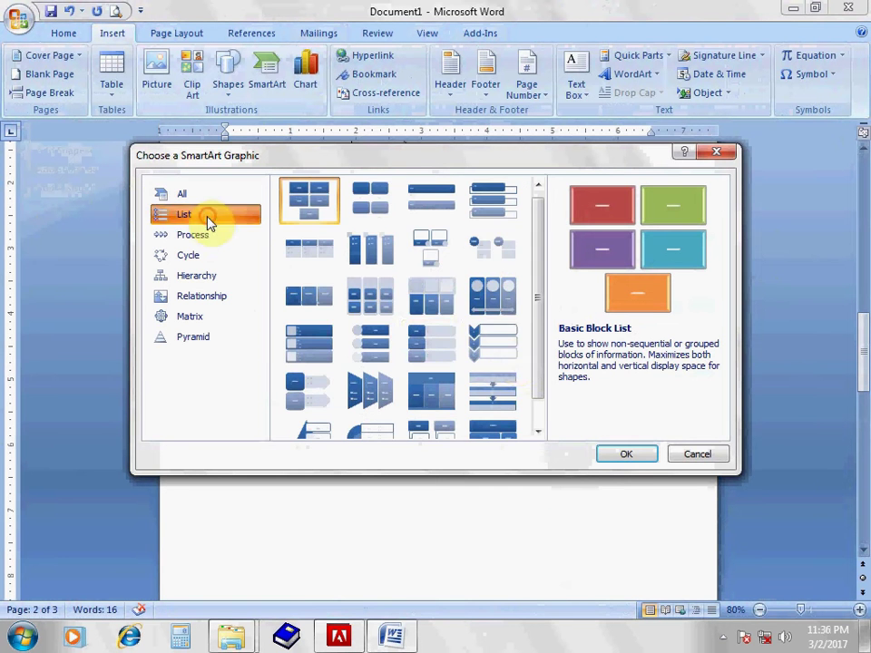
pyautogui.click(165, 236)
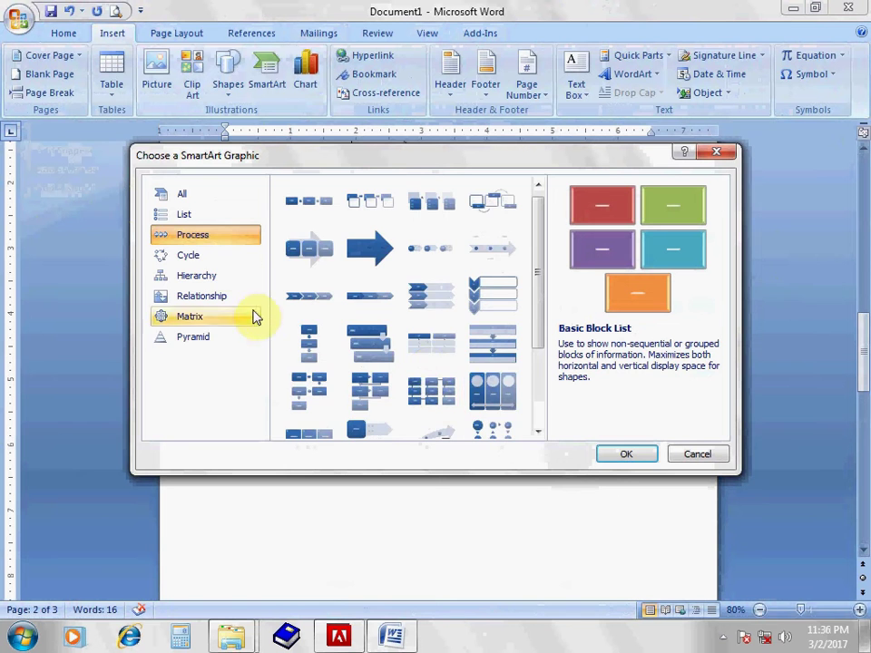
pyautogui.click(218, 257)
pyautogui.click(220, 277)
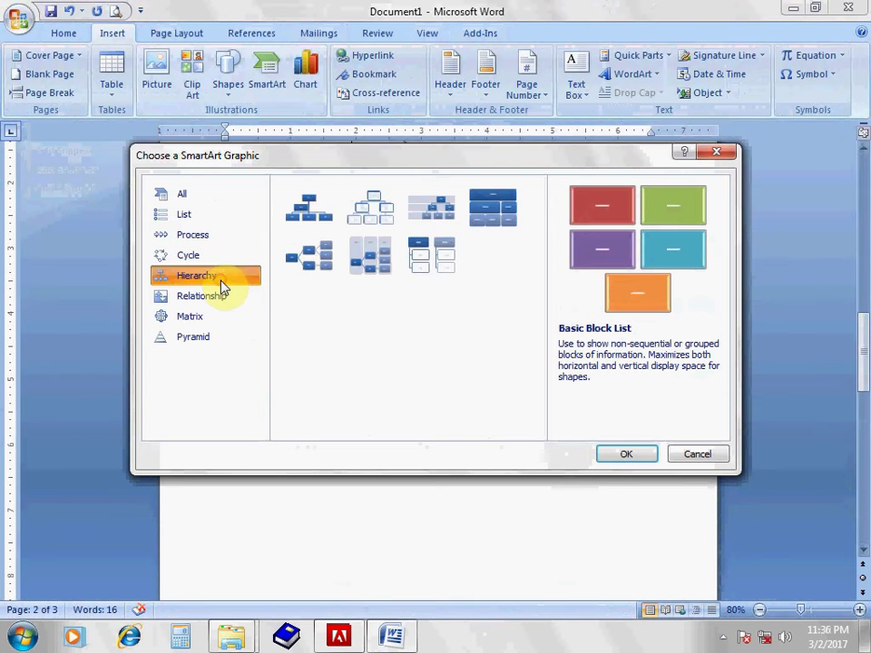
pyautogui.click(223, 307)
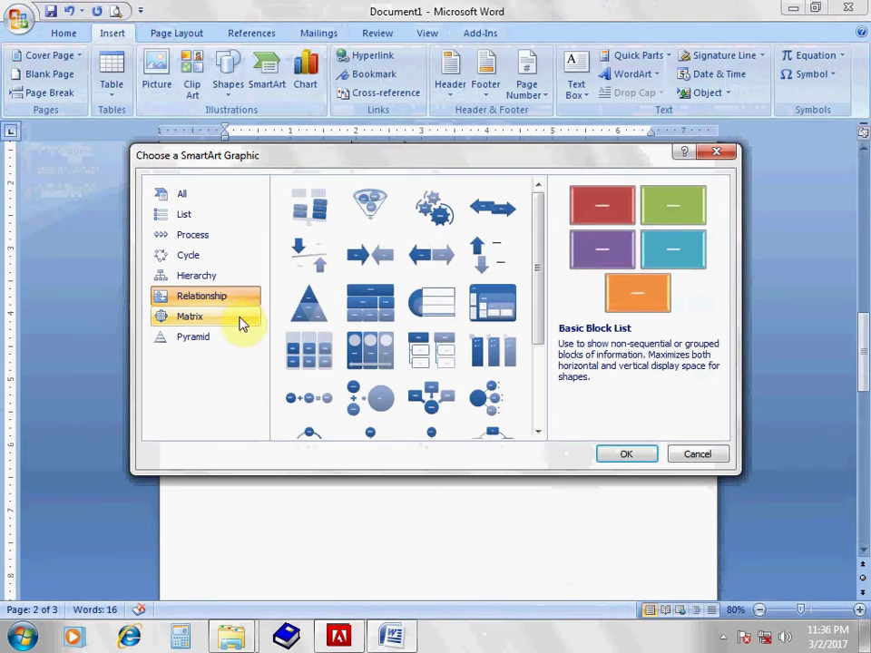
pyautogui.click(227, 319)
pyautogui.click(232, 342)
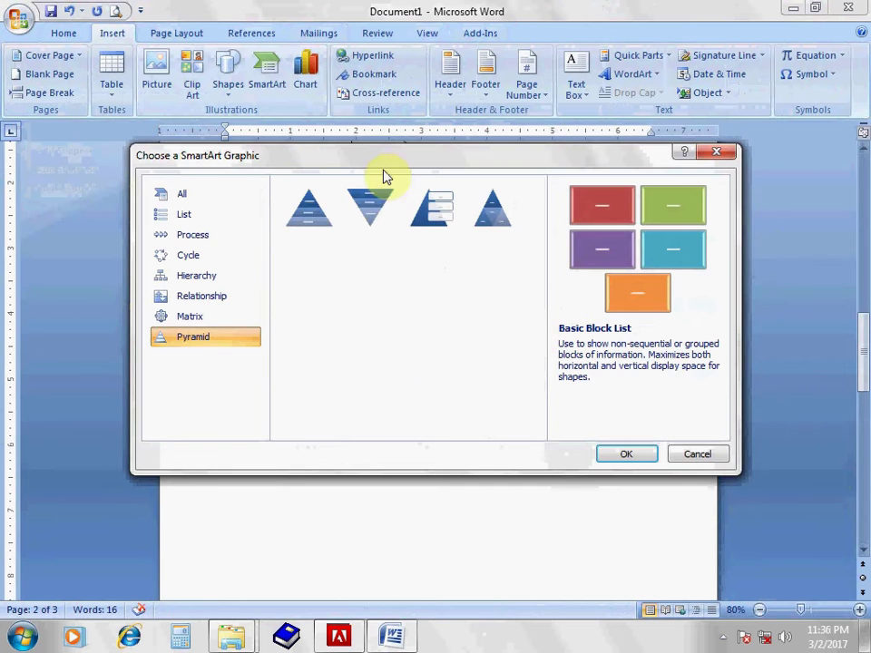
pyautogui.moveTo(416, 169); pyautogui.dragTo(354, 247)
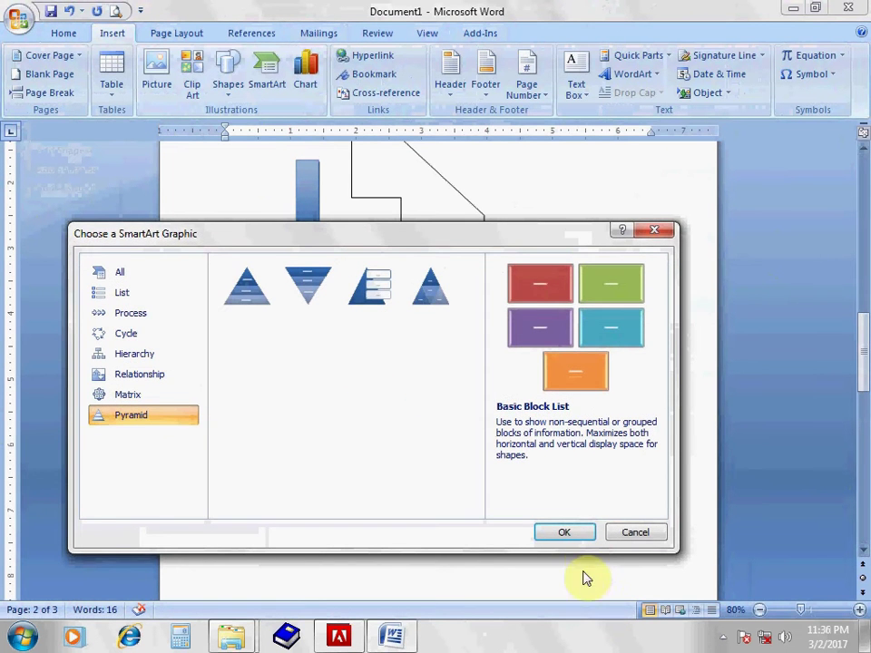
# Step: Insert the five-block Basic Block List graphic and give it the Bird's Eye Scene 3-D style
pyautogui.click(581, 532)
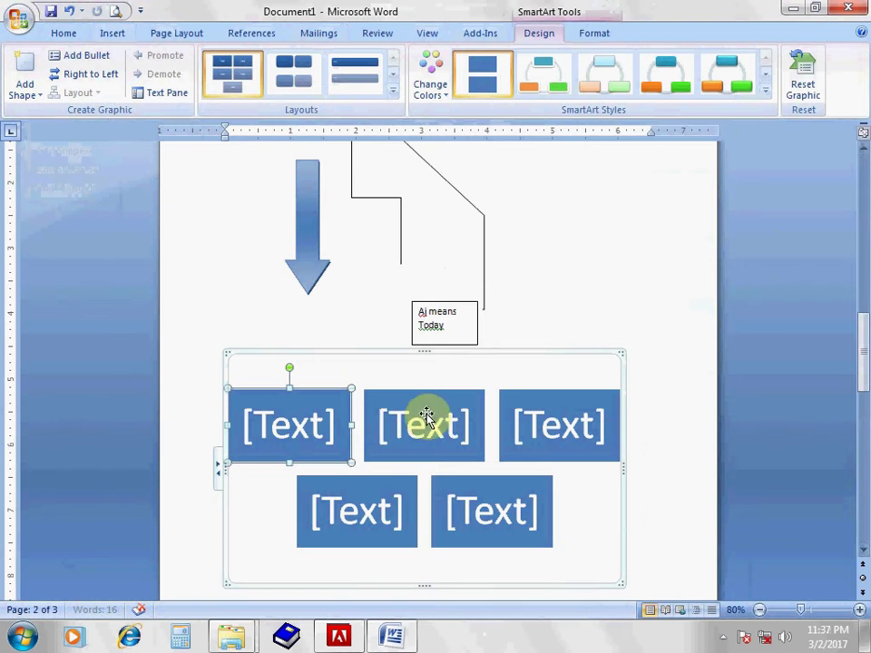
pyautogui.scroll(1, 489, 506)
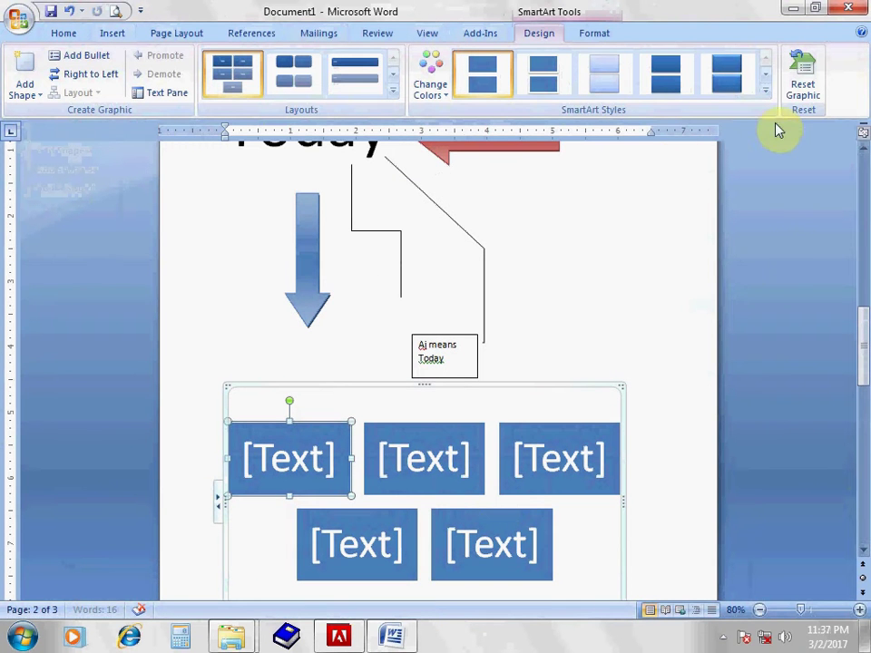
pyautogui.click(765, 95)
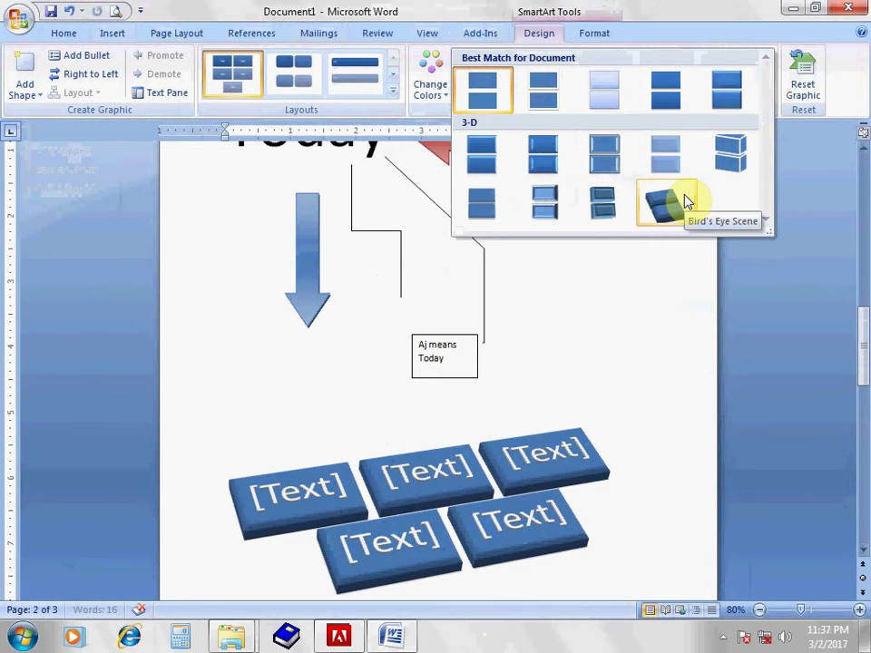
pyautogui.click(685, 201)
pyautogui.scroll(-2, 430, 454)
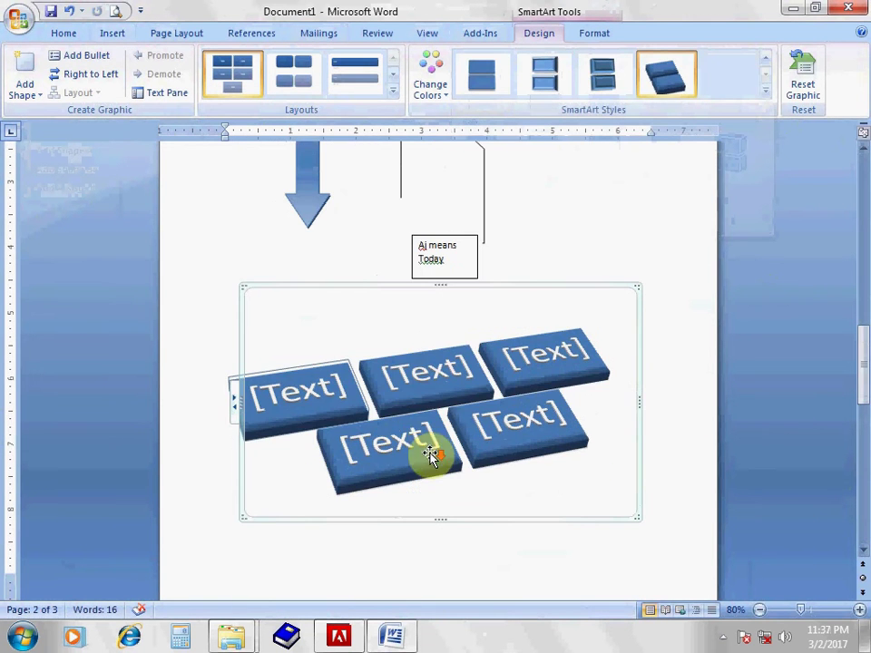
pyautogui.scroll(-2, 324, 440)
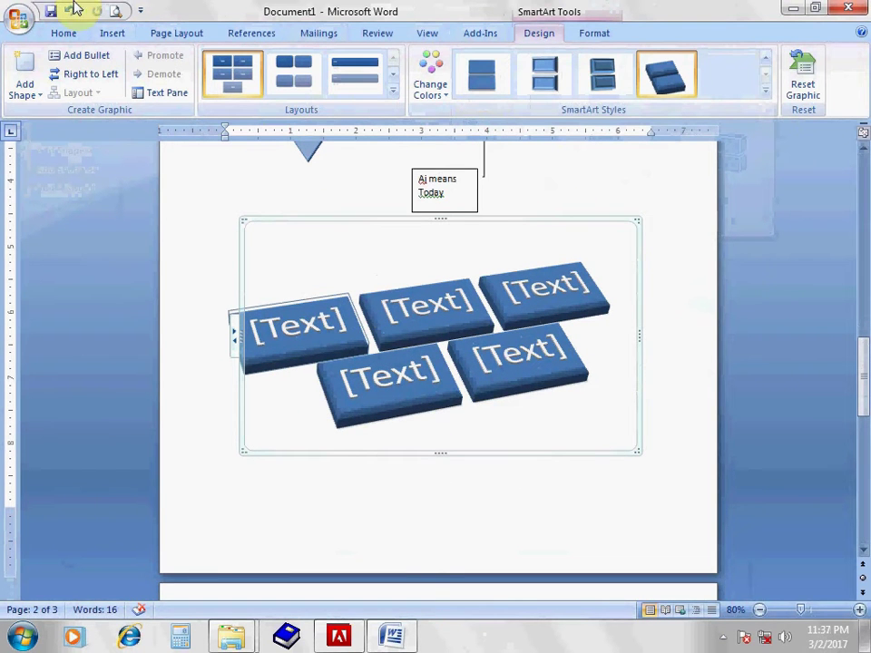
pyautogui.click(120, 38)
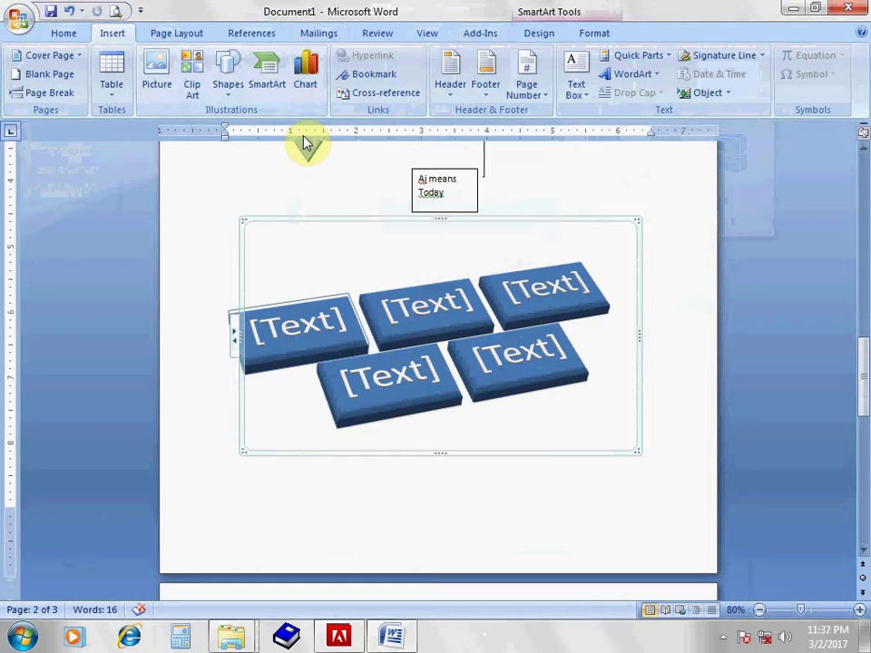
# Step: Browse the Surface, Bubble, Area and Bar chart types, then insert the first Clustered Column chart
pyautogui.click(316, 70)
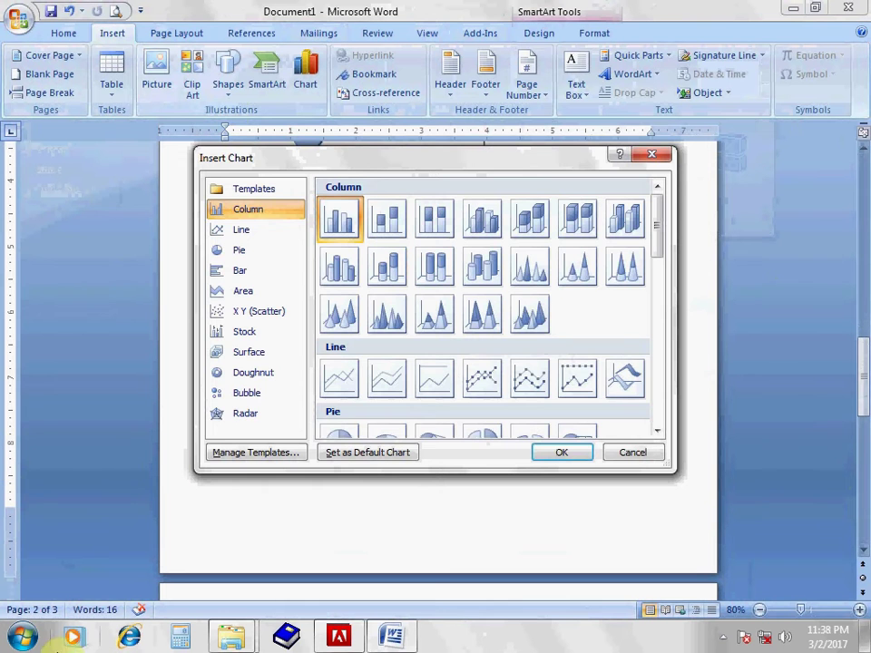
pyautogui.click(247, 354)
pyautogui.click(254, 393)
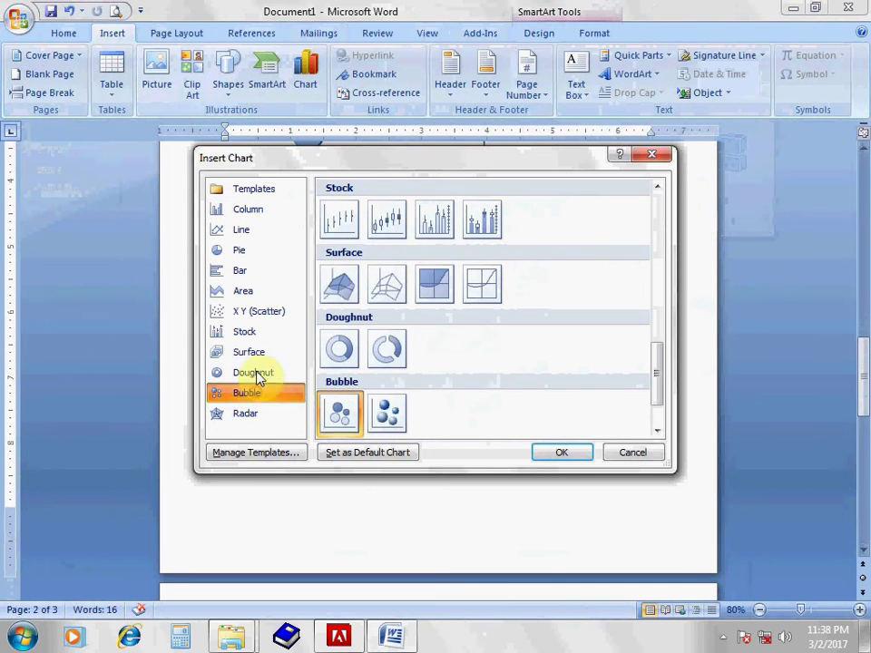
pyautogui.click(256, 352)
pyautogui.click(259, 291)
pyautogui.click(253, 271)
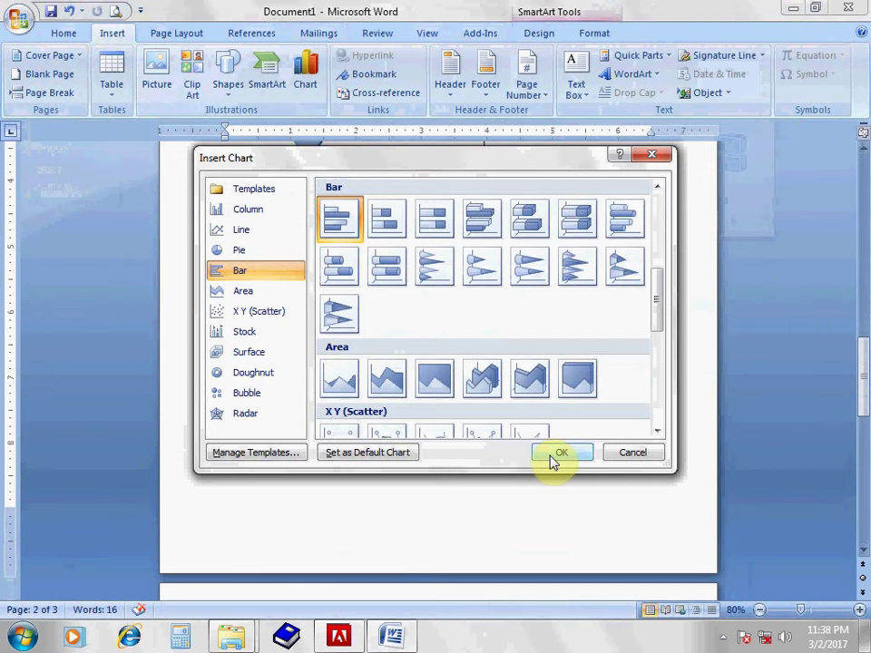
pyautogui.scroll(-10, 435, 352)
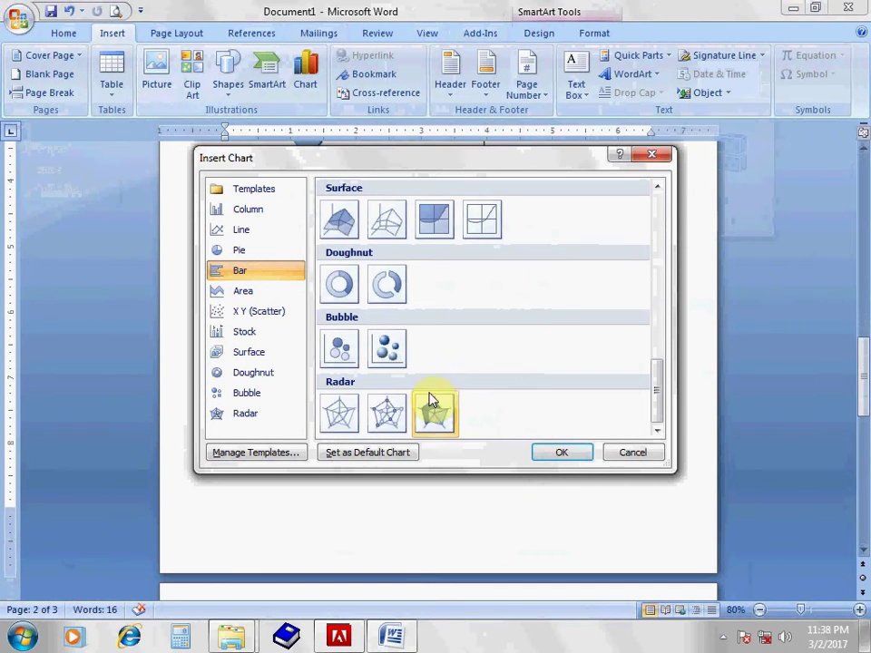
pyautogui.scroll(7, 432, 399)
pyautogui.scroll(3, 433, 402)
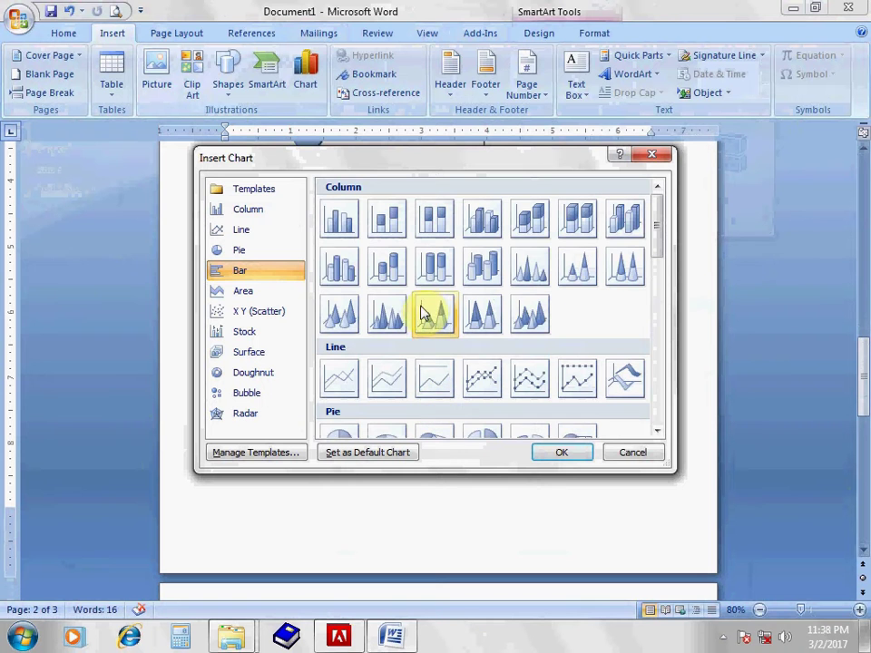
pyautogui.click(338, 233)
pyautogui.click(563, 453)
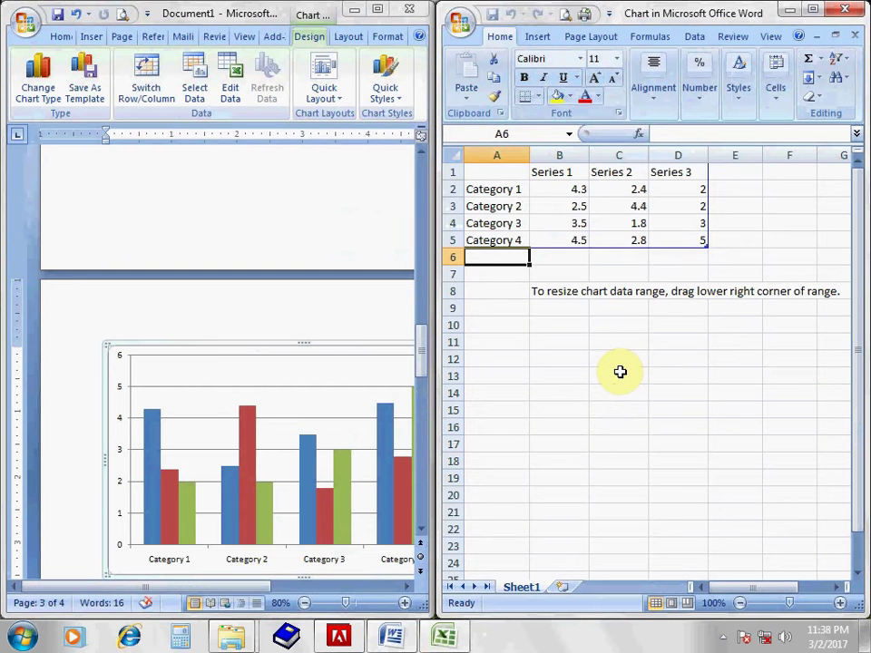
# Step: Narrow the Excel data sheet and widen Word so the full column chart and legend show
pyautogui.scroll(-3, 620, 372)
pyautogui.scroll(2, 620, 372)
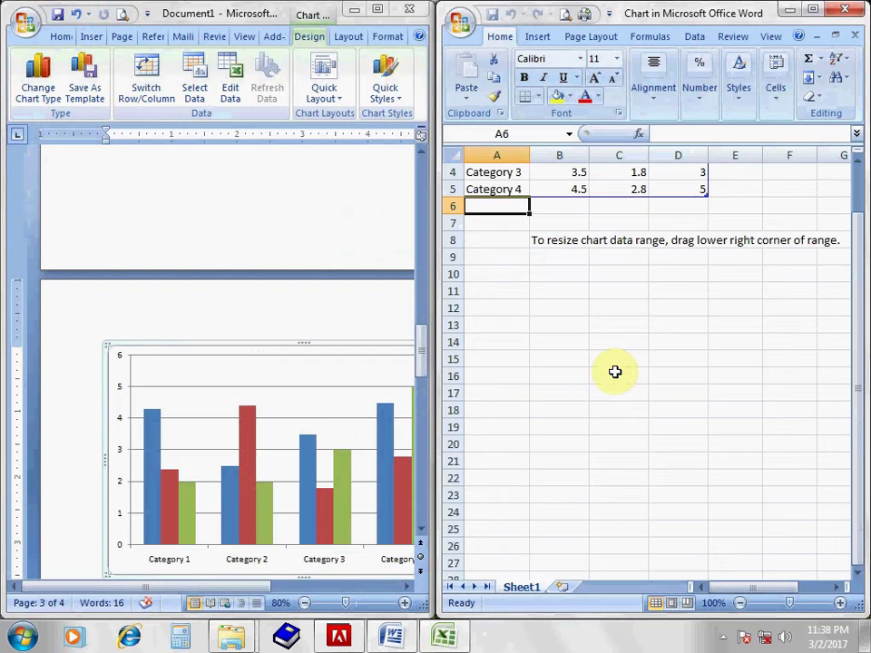
pyautogui.click(392, 354)
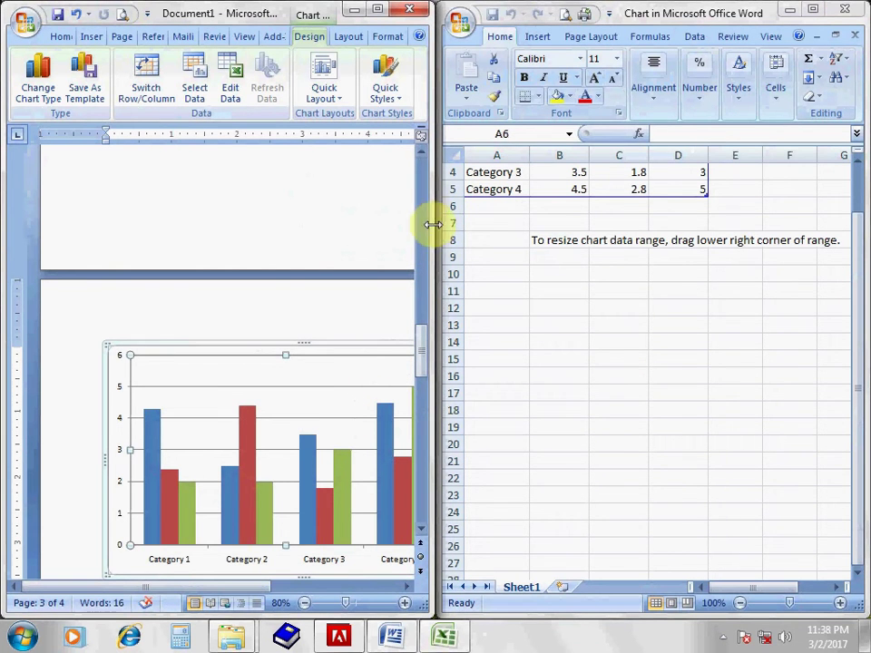
pyautogui.moveTo(432, 225); pyautogui.dragTo(611, 223)
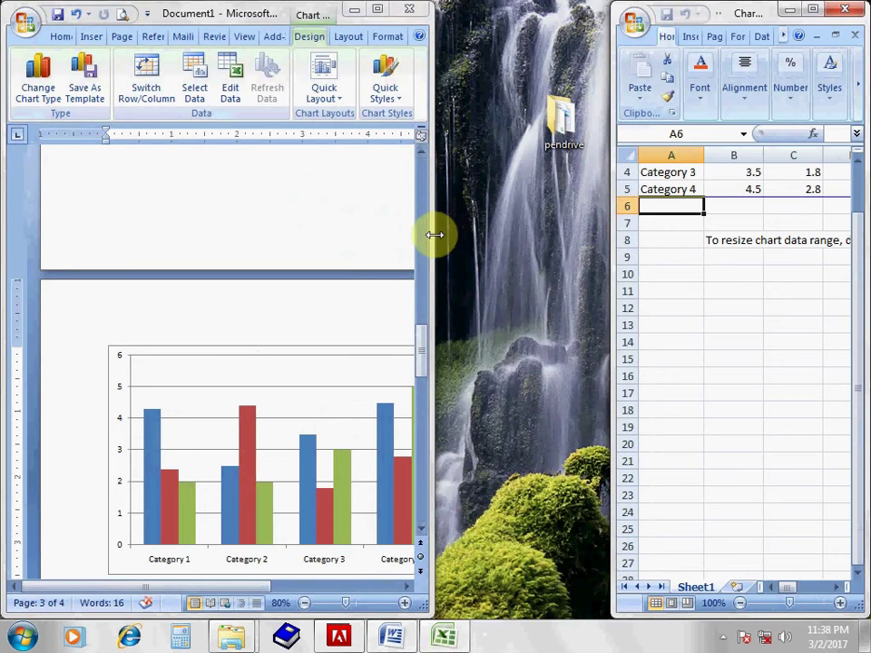
pyautogui.moveTo(433, 235); pyautogui.dragTo(666, 229)
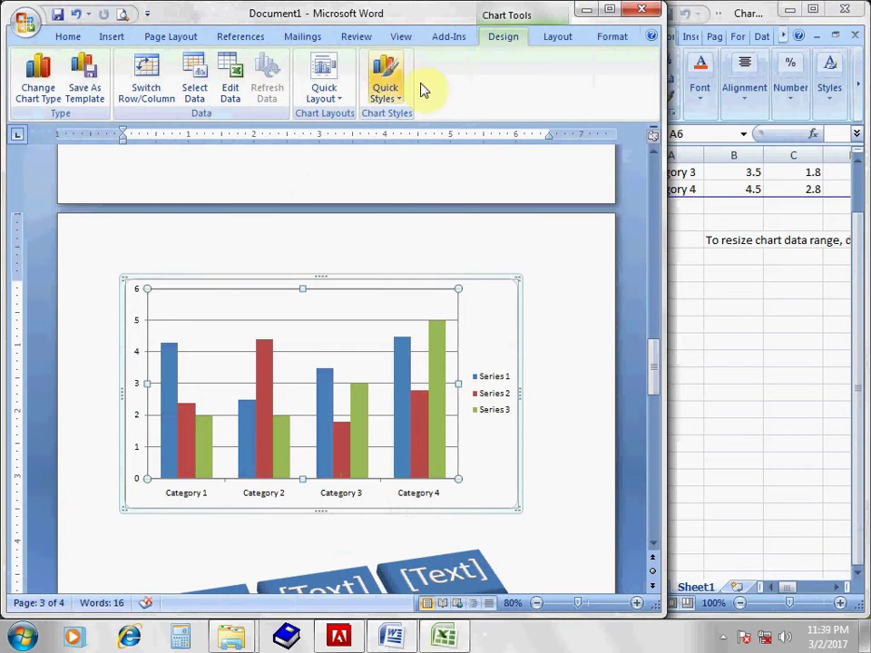
pyautogui.scroll(7, 344, 76)
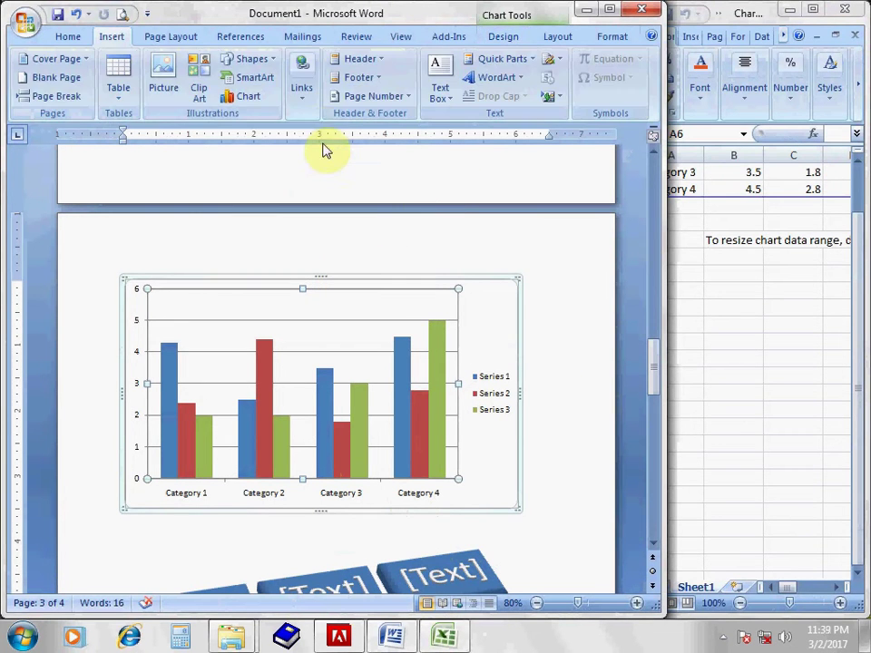
pyautogui.click(503, 38)
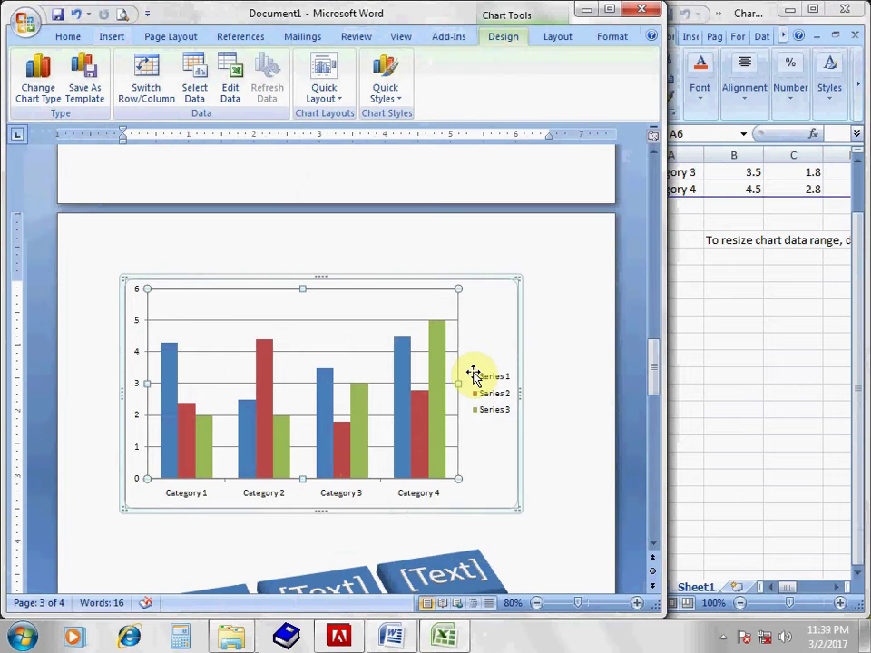
pyautogui.moveTo(369, 407)
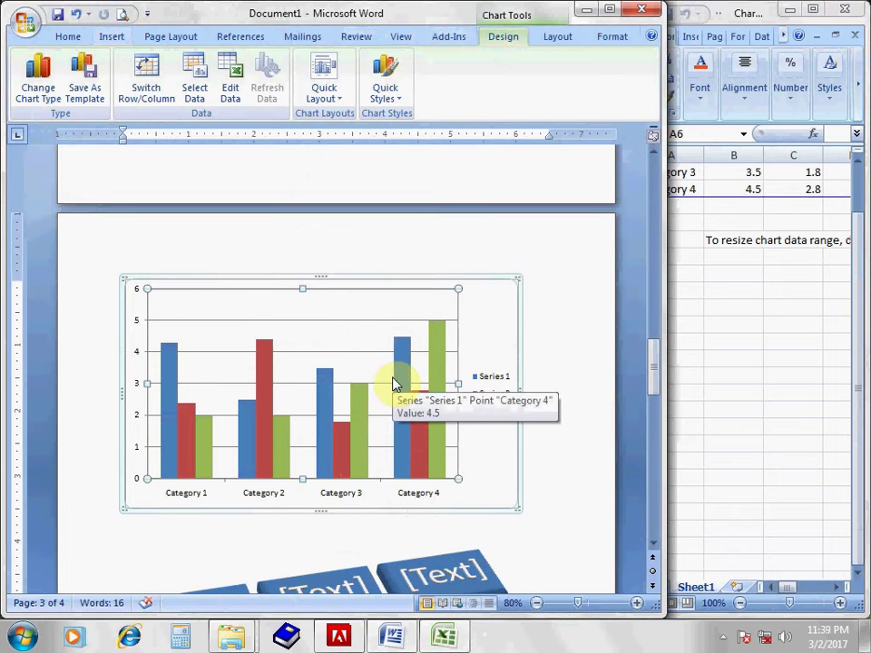
# Step: Replace Category 1–4 in cells A2:A5 of the chart data sheet with four people's first names
pyautogui.click(725, 292)
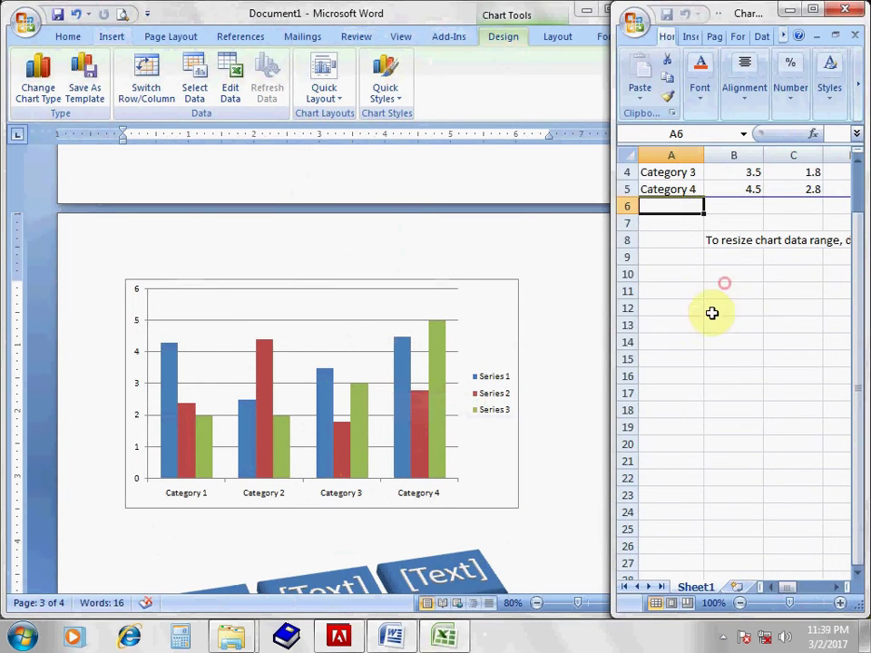
pyautogui.scroll(1, 699, 345)
pyautogui.click(673, 186)
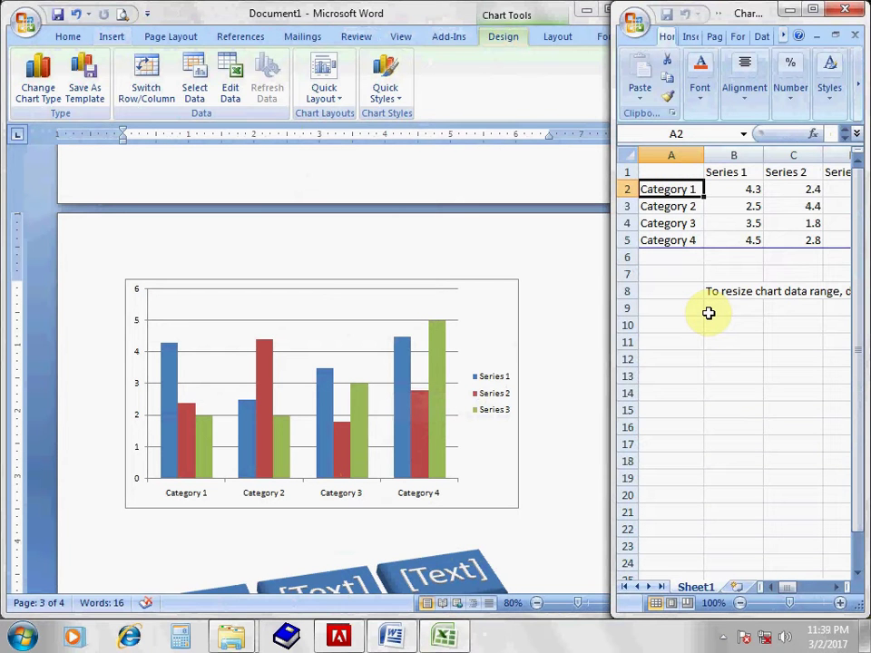
pyautogui.write('B')
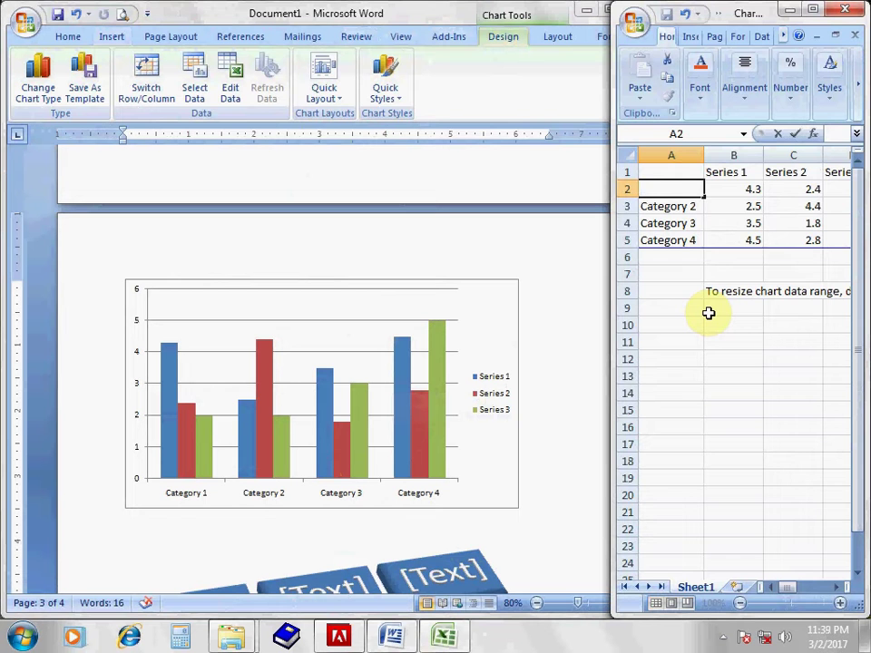
pyautogui.press('Tab')
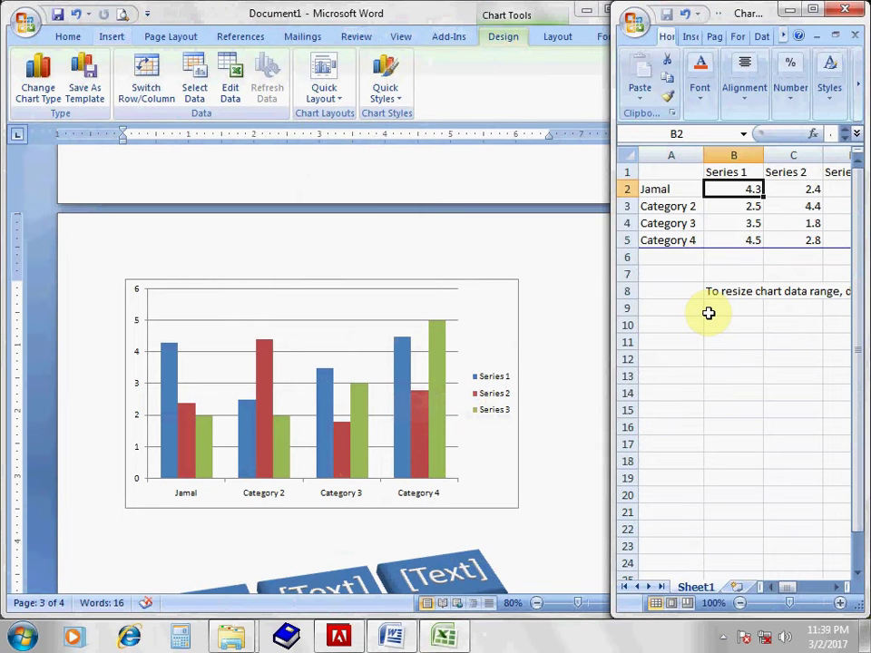
pyautogui.click(686, 205)
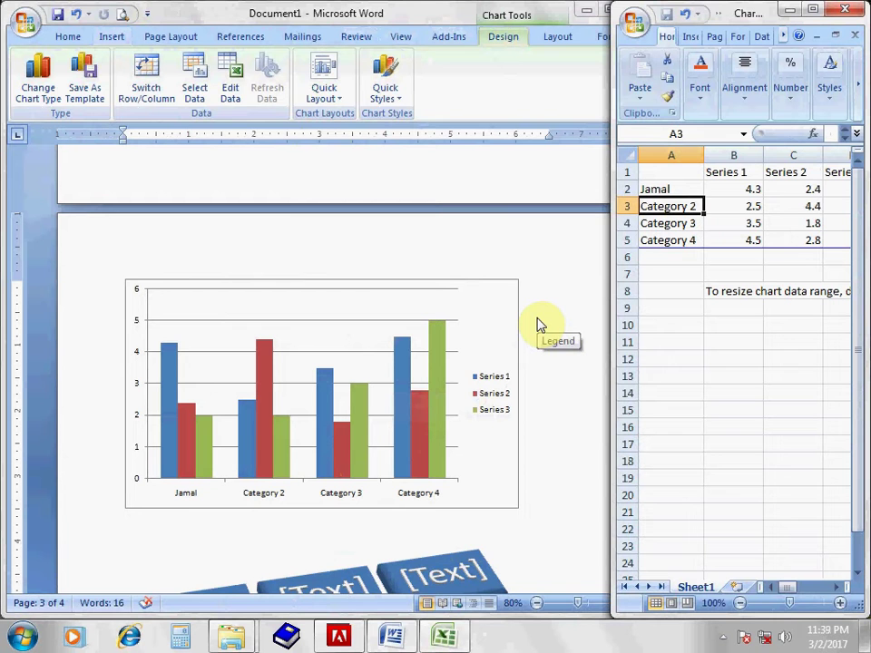
pyautogui.write('Kamal')
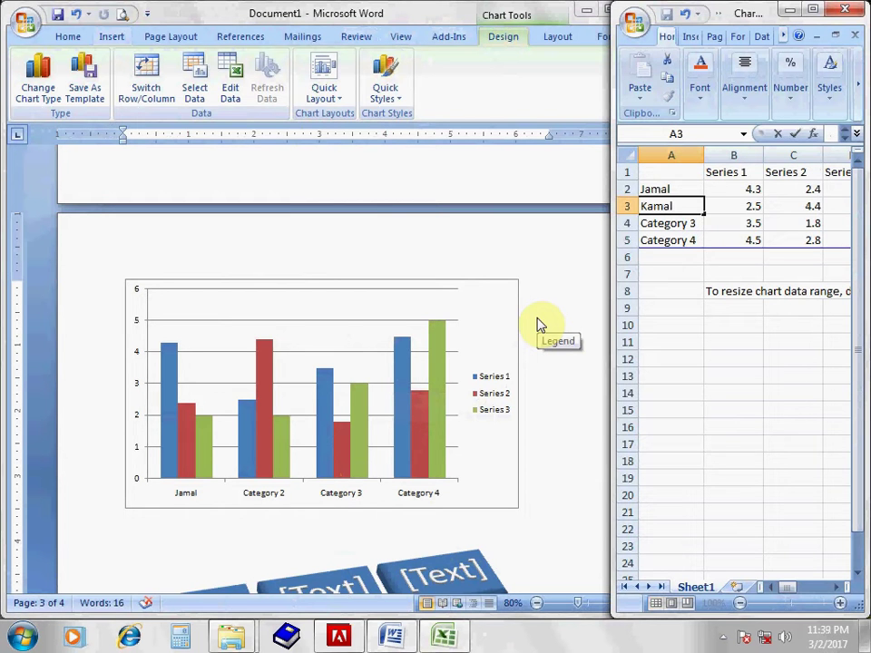
pyautogui.press('Return')
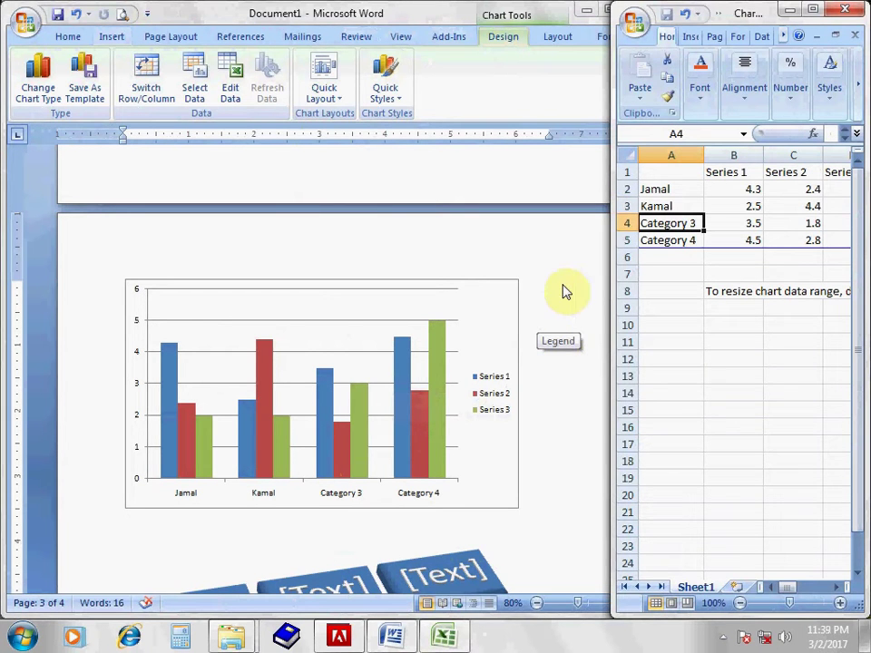
pyautogui.write('Sabbir,')
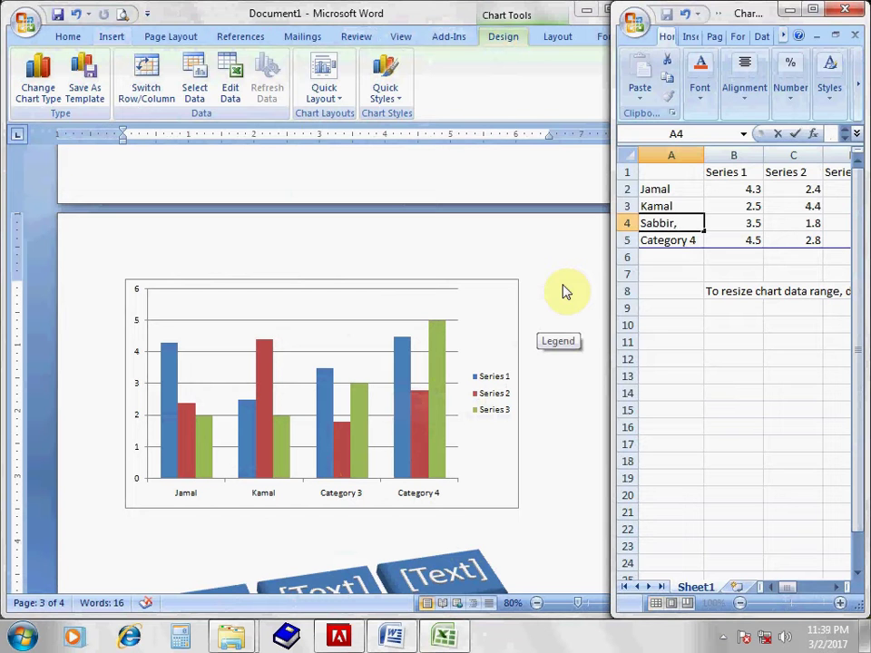
pyautogui.press('Return')
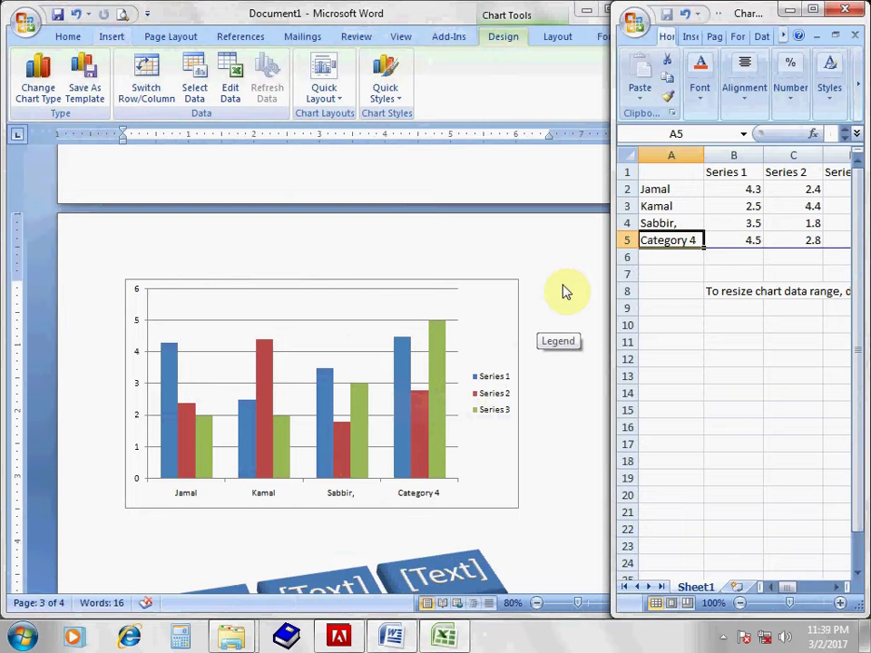
pyautogui.write('kuddus')
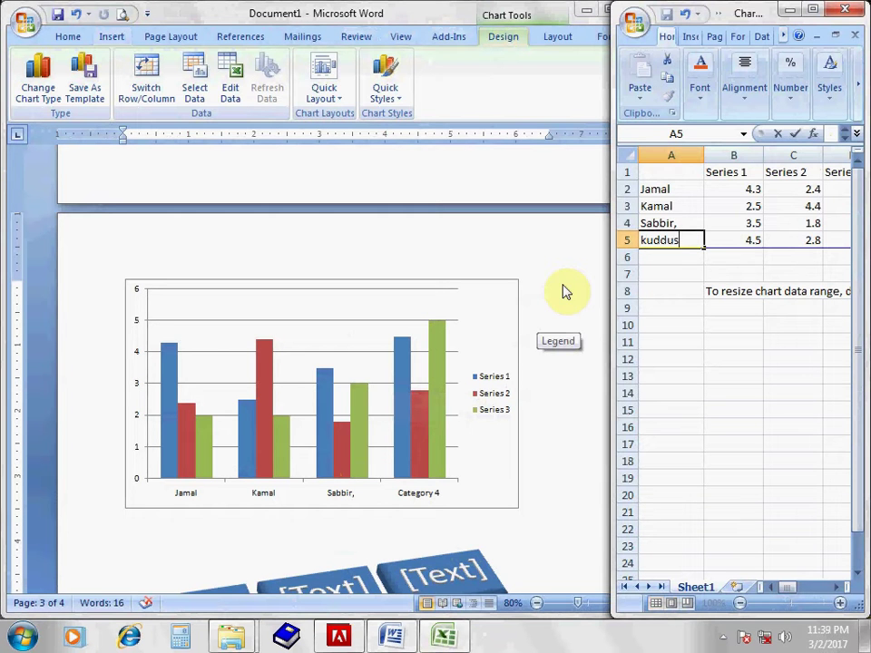
pyautogui.click(775, 325)
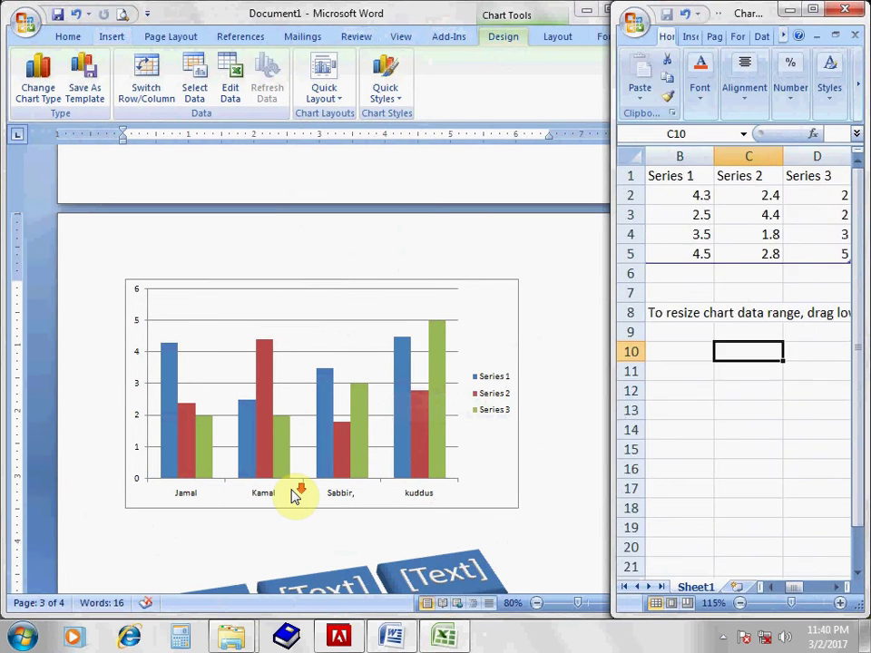
# Step: Return to Word, select the chart and scroll to check the four names on its axis
pyautogui.click(419, 376)
pyautogui.scroll(2, 381, 494)
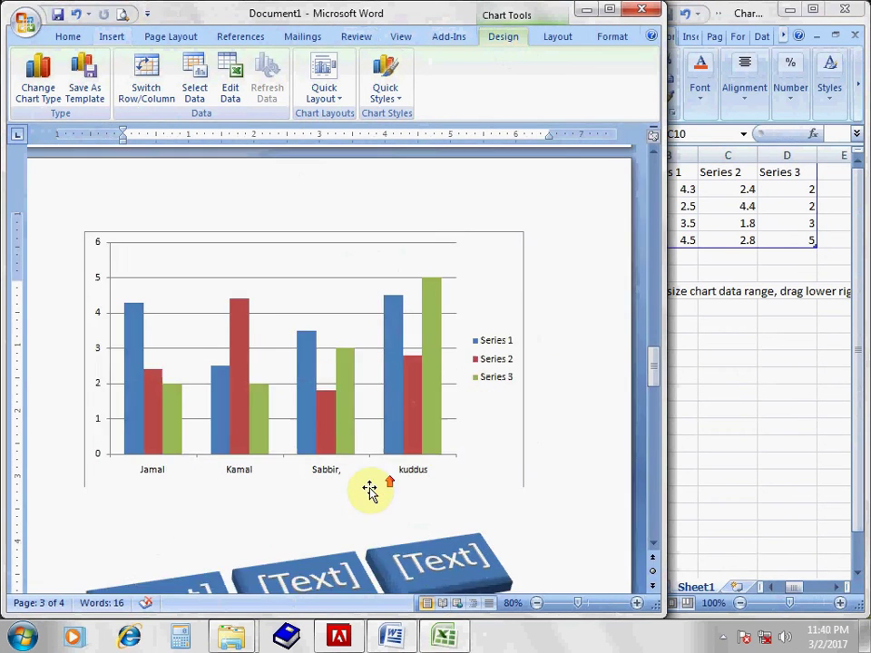
pyautogui.scroll(1, 363, 499)
pyautogui.scroll(-1, 343, 520)
pyautogui.scroll(-1, 345, 513)
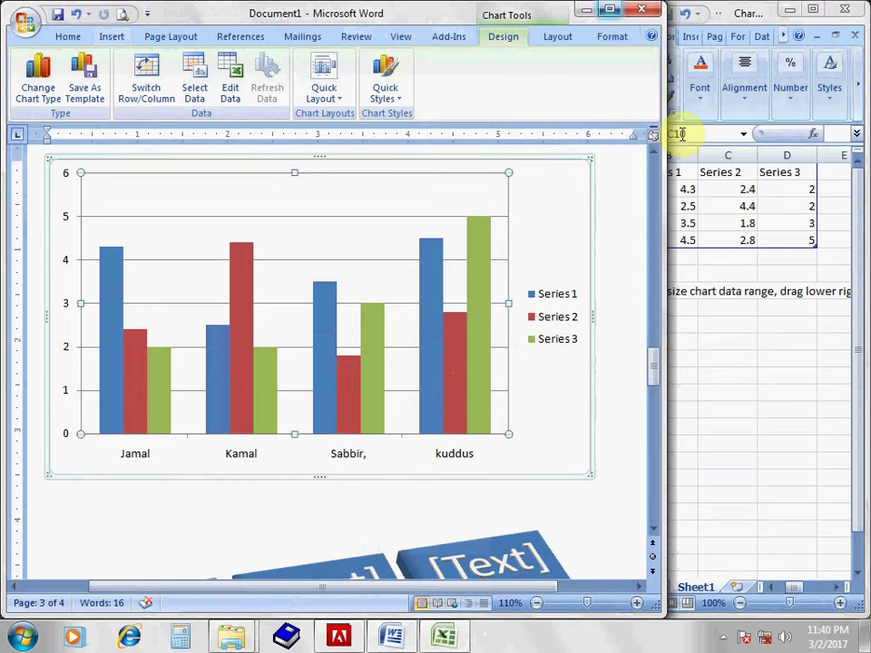
# Step: Close the chart document without saving and place the insertion point on the new blank page's first line
pyautogui.click(661, 9)
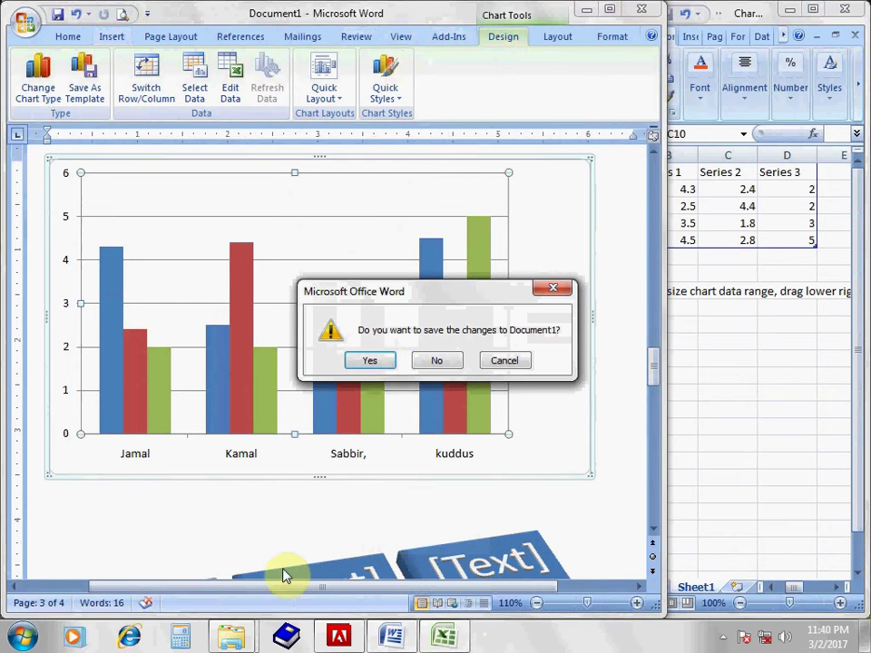
pyautogui.click(459, 363)
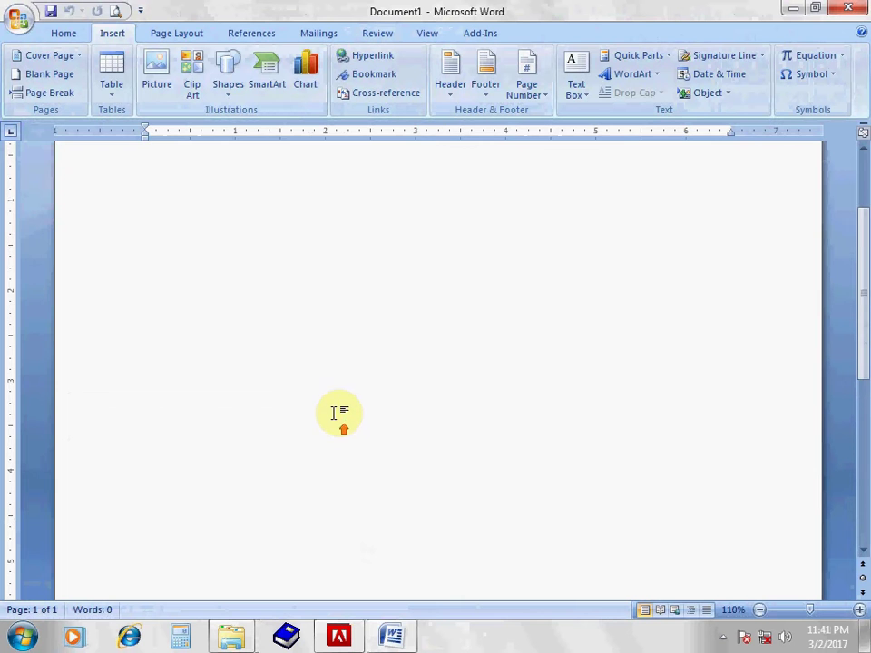
pyautogui.scroll(-1, 336, 407)
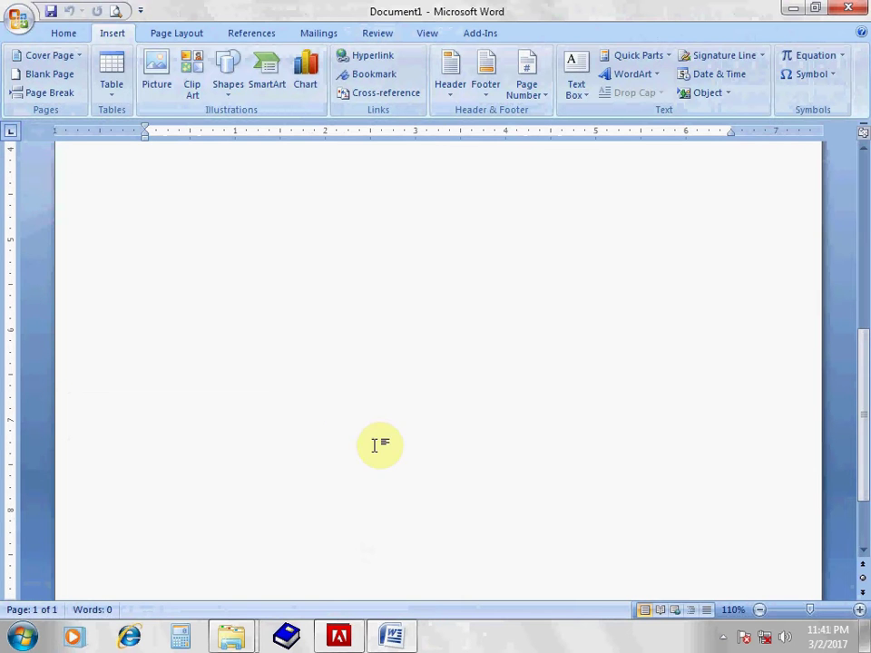
pyautogui.scroll(-1, 412, 413)
pyautogui.scroll(2, 412, 413)
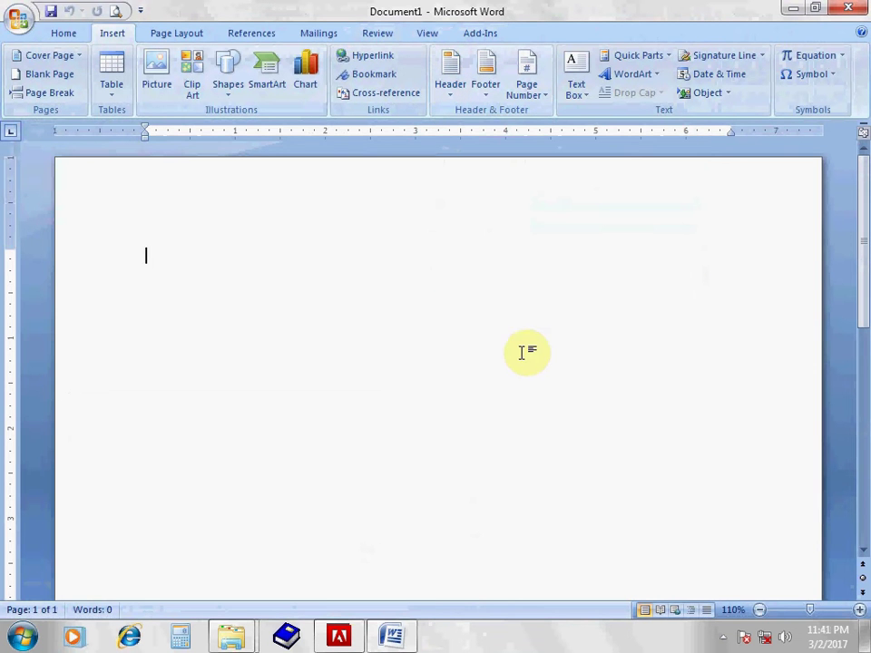
pyautogui.doubleClick(408, 300)
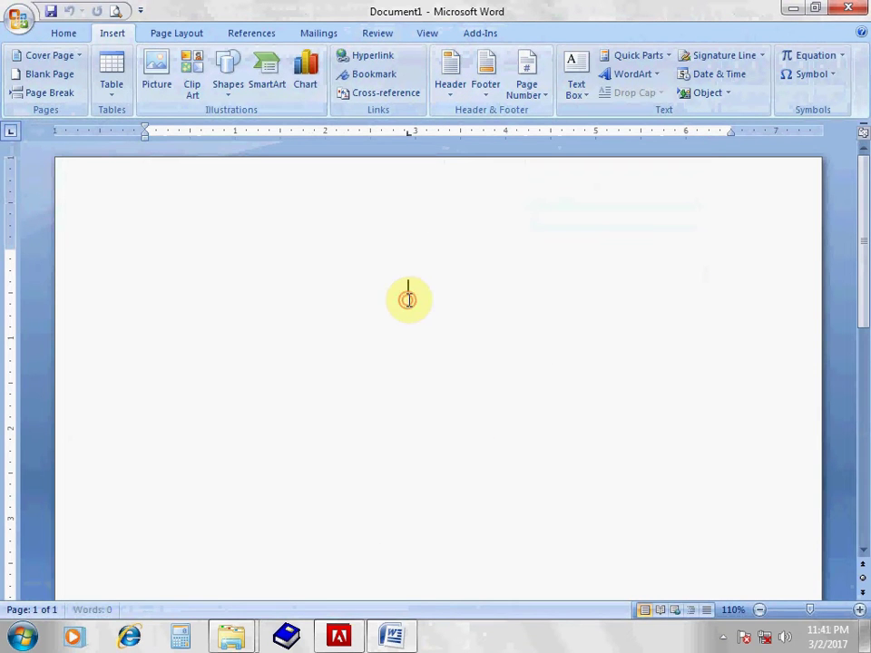
pyautogui.click(467, 193)
# Step: Open the page header for editing and click into the footer area
pyautogui.doubleClick(467, 192)
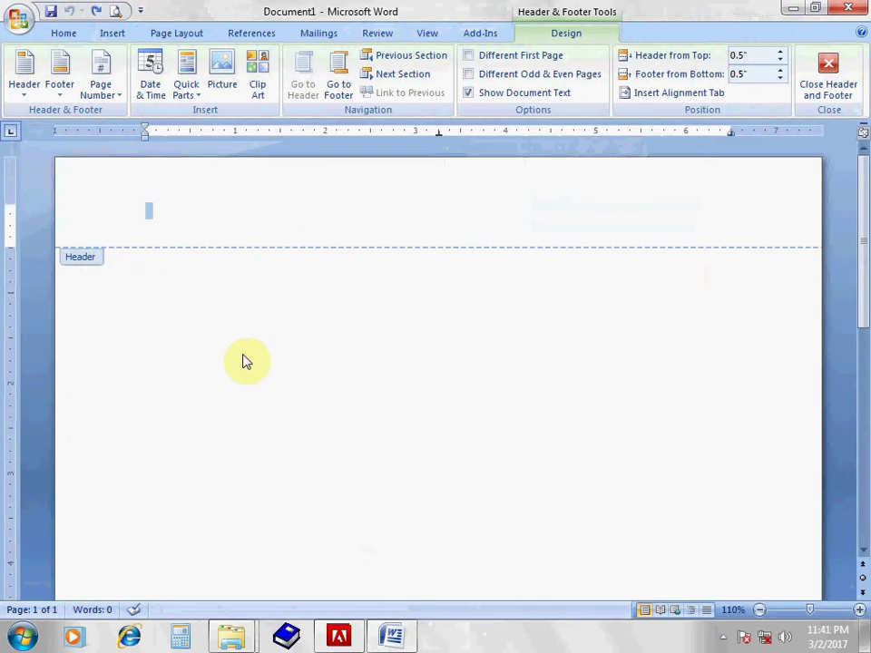
pyautogui.scroll(-10, 243, 361)
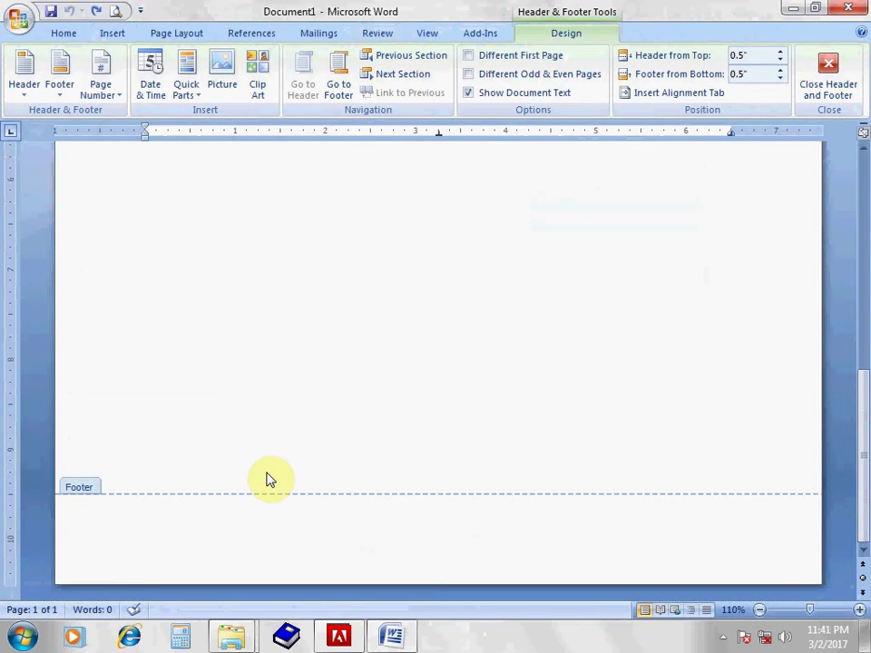
pyautogui.click(293, 530)
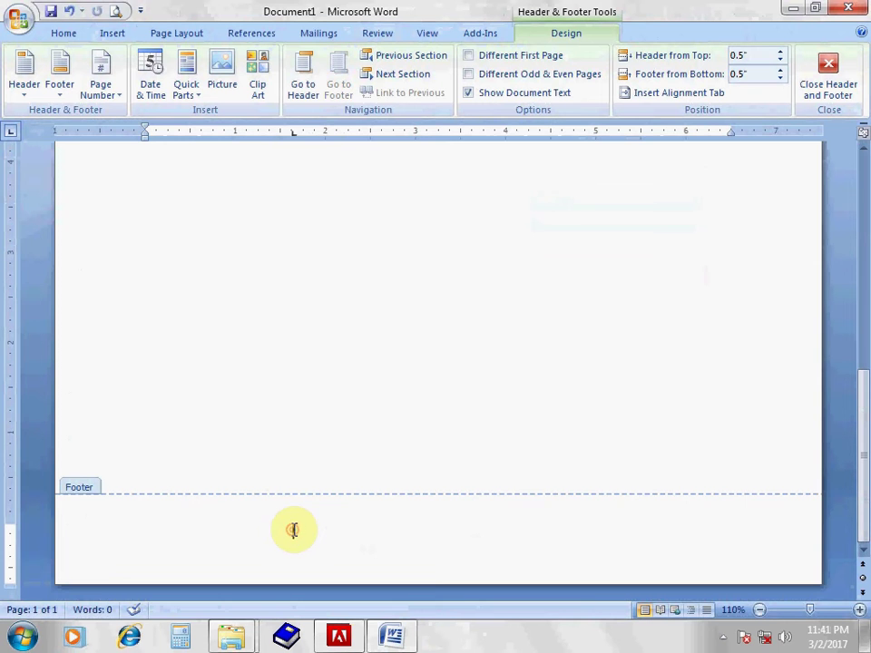
# Step: Scroll back to the header, place the insertion point there and show the built-in header designs
pyautogui.scroll(3, 258, 531)
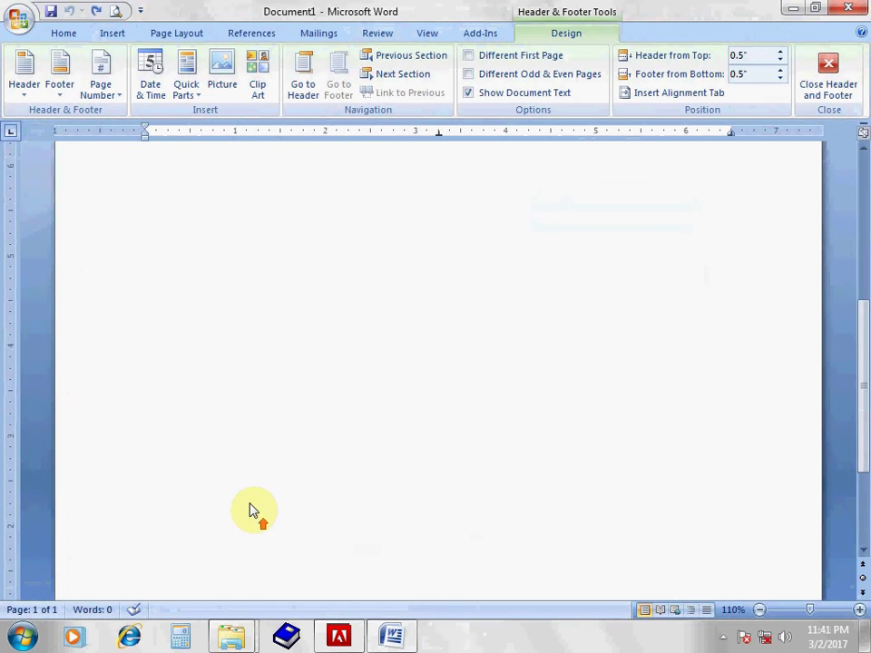
pyautogui.scroll(2, 248, 508)
pyautogui.scroll(2, 249, 504)
pyautogui.scroll(2, 253, 490)
pyautogui.scroll(-3, 247, 481)
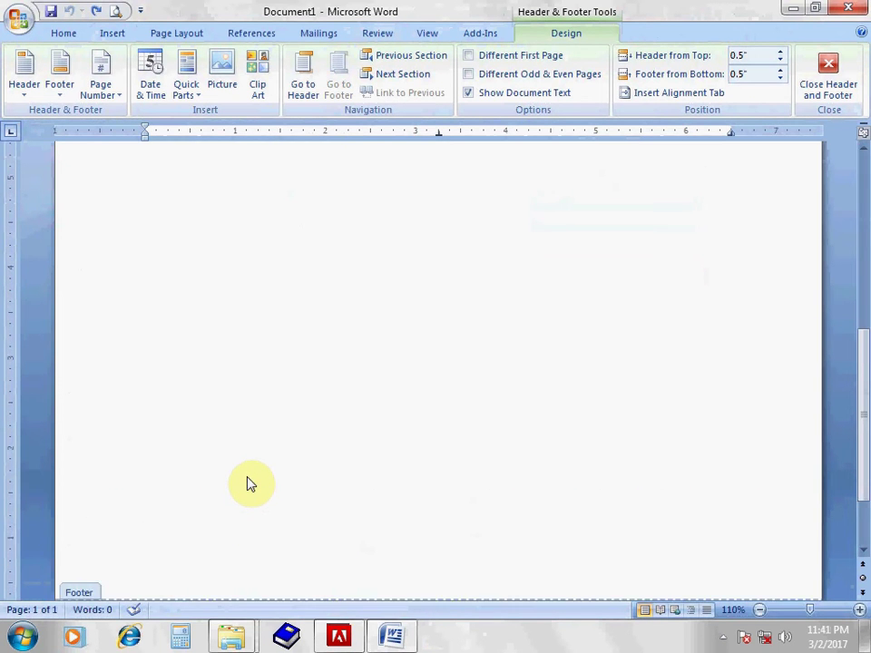
pyautogui.scroll(-2, 252, 481)
pyautogui.scroll(3, 231, 508)
pyautogui.scroll(3, 212, 479)
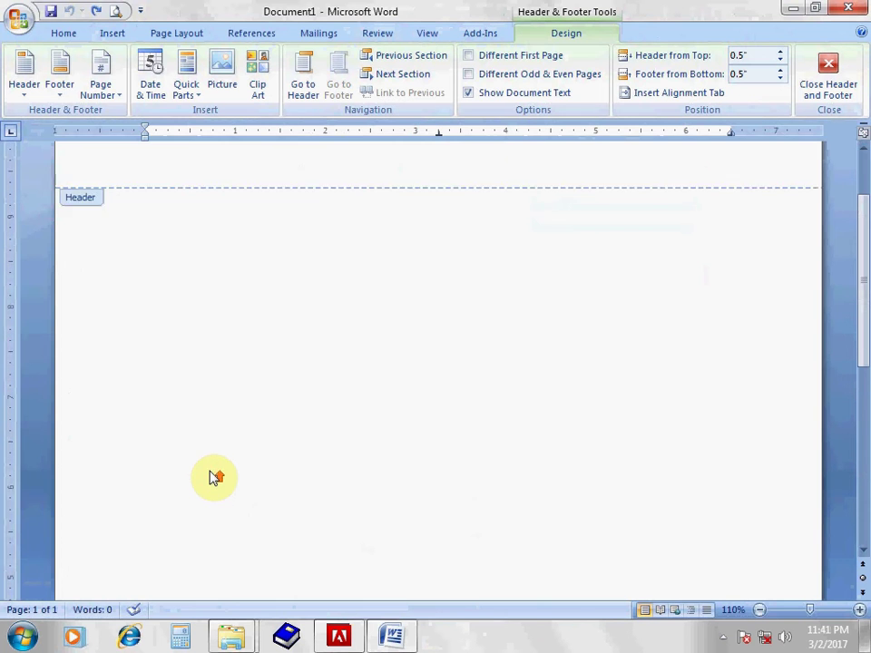
pyautogui.scroll(1, 209, 475)
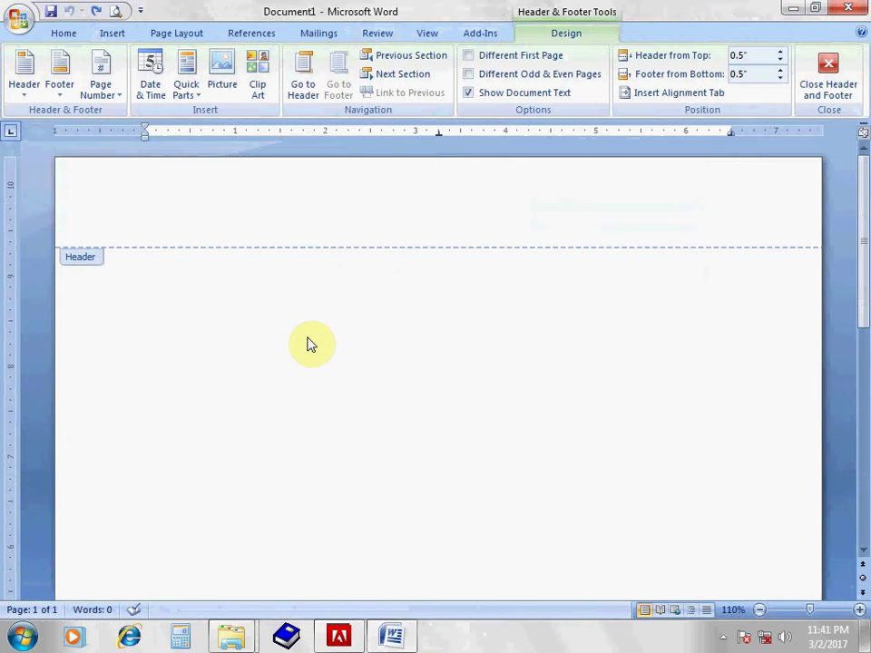
pyautogui.click(286, 212)
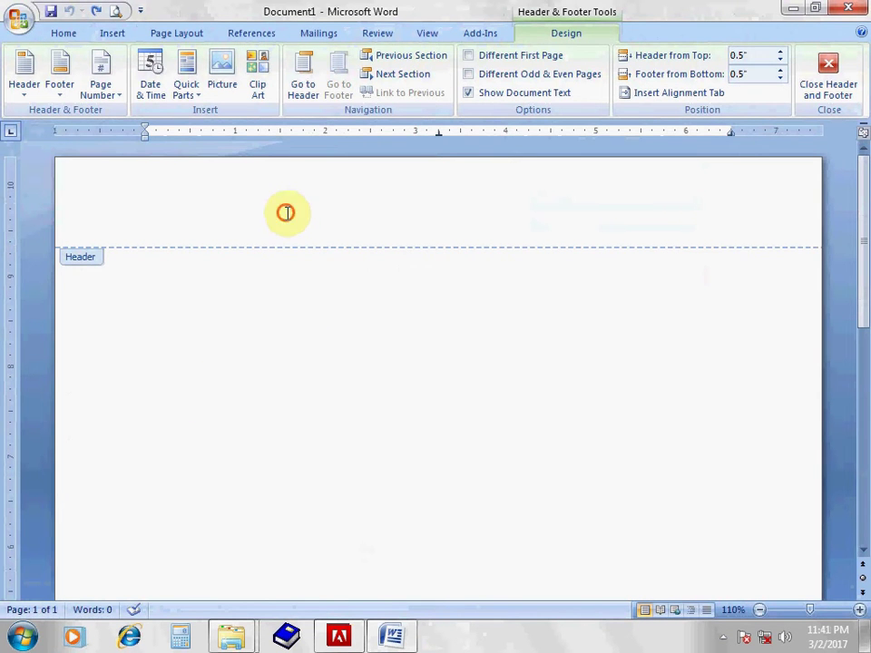
pyautogui.click(27, 88)
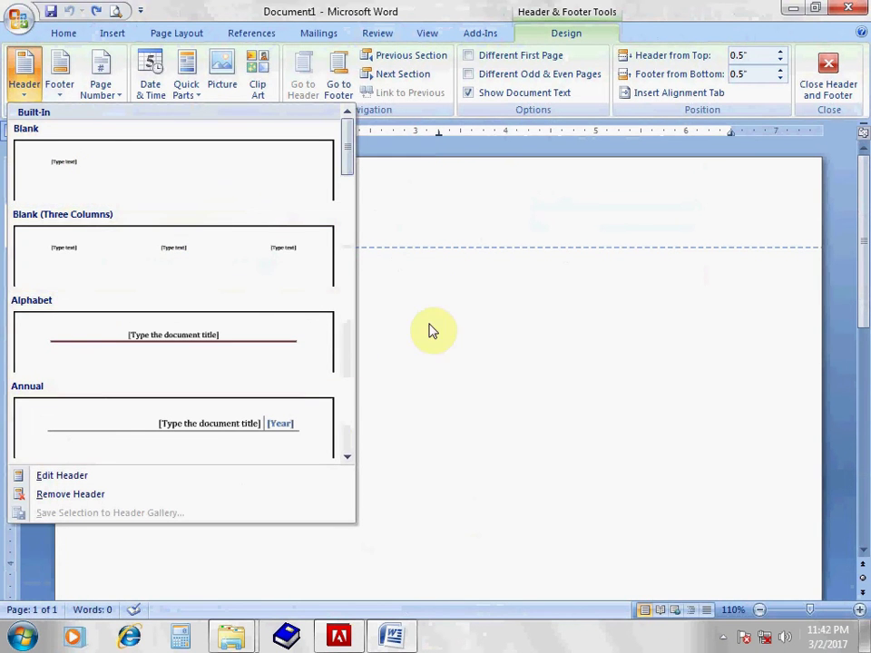
# Step: Insert the Blank header and replace its placeholder with 'Group of company'
pyautogui.click(211, 168)
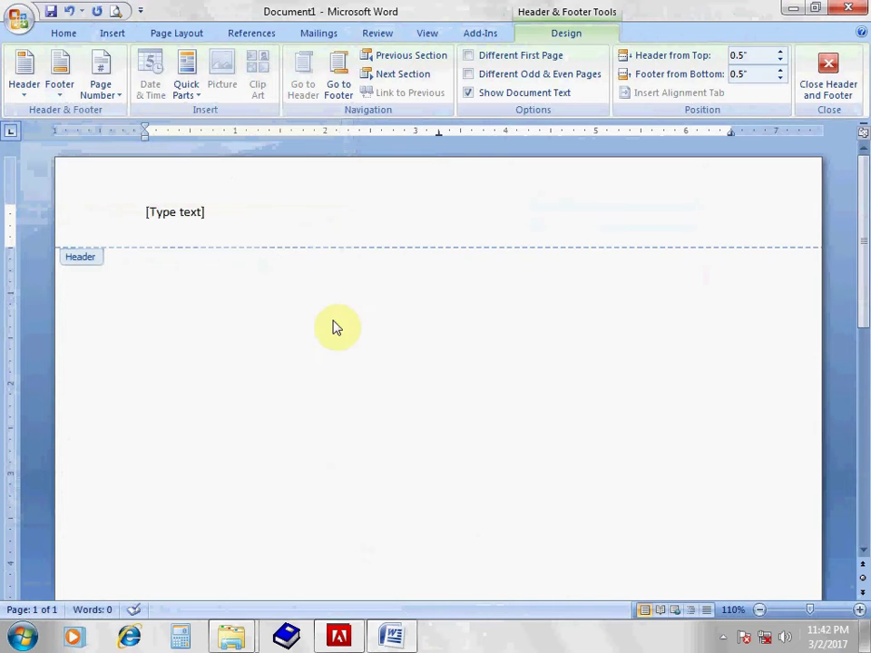
pyautogui.click(170, 220)
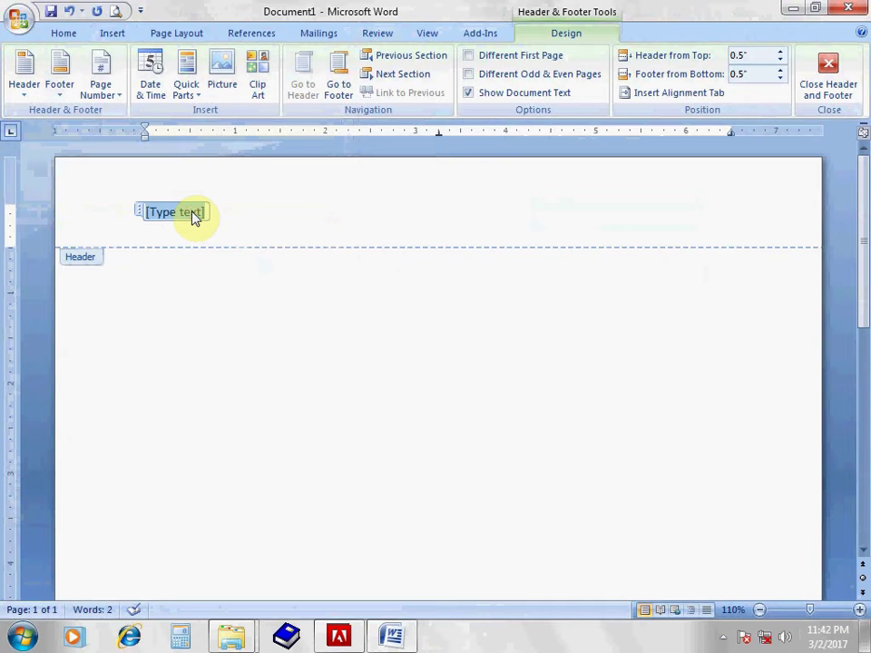
pyautogui.scroll(-1, 155, 375)
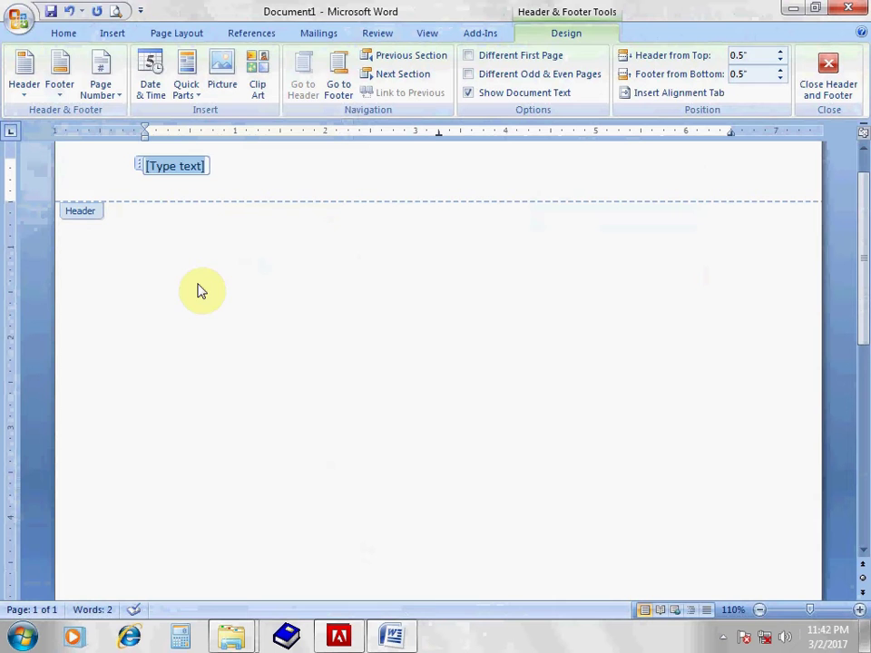
pyautogui.write('Group ')
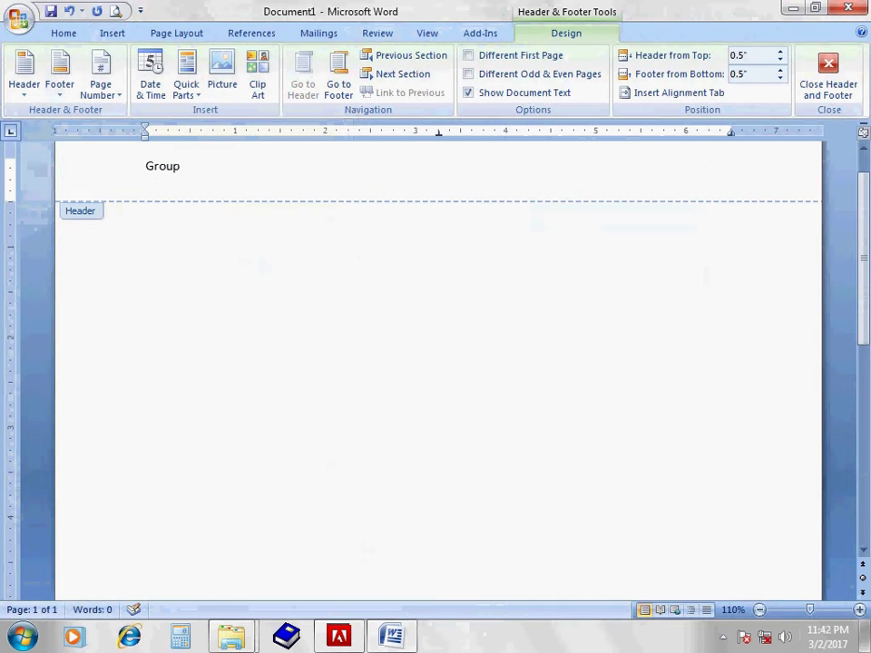
pyautogui.write('of c')
pyautogui.write('ompany')
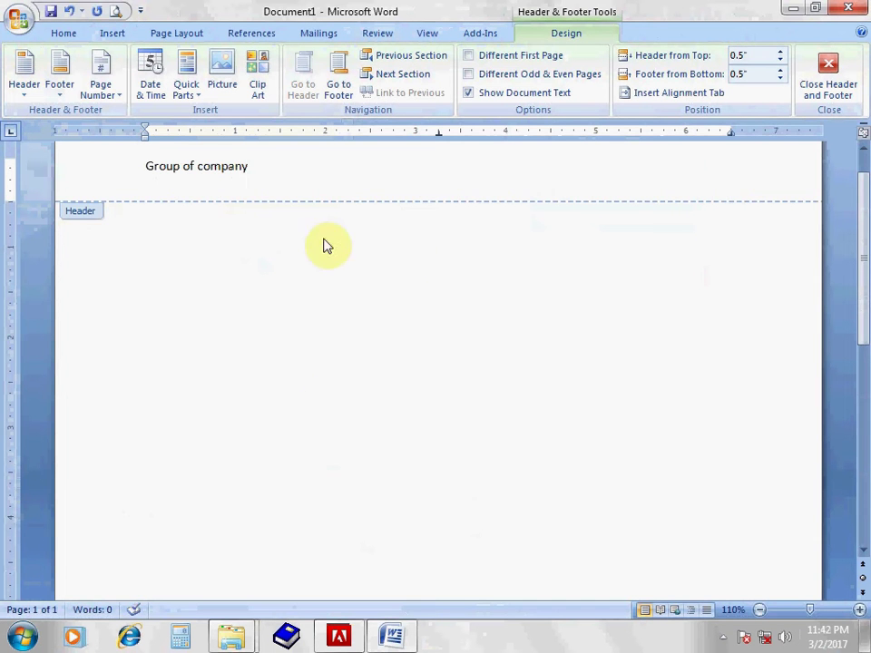
pyautogui.scroll(-5, 327, 246)
pyautogui.scroll(-5, 811, 266)
pyautogui.click(452, 542)
# Step: Type 'Manager' in the footer, then scroll back up to the header
pyautogui.write('M')
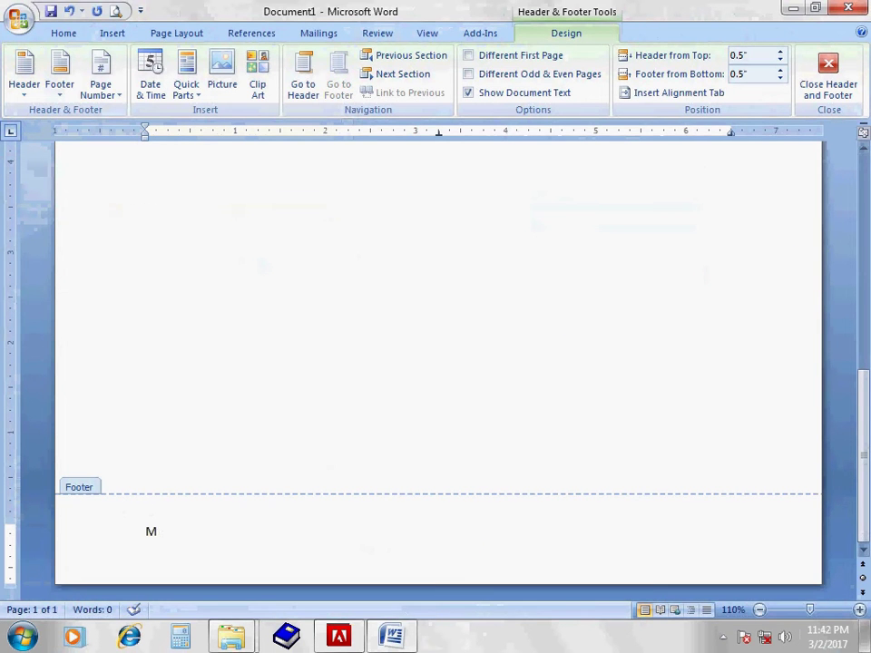
pyautogui.write('anager')
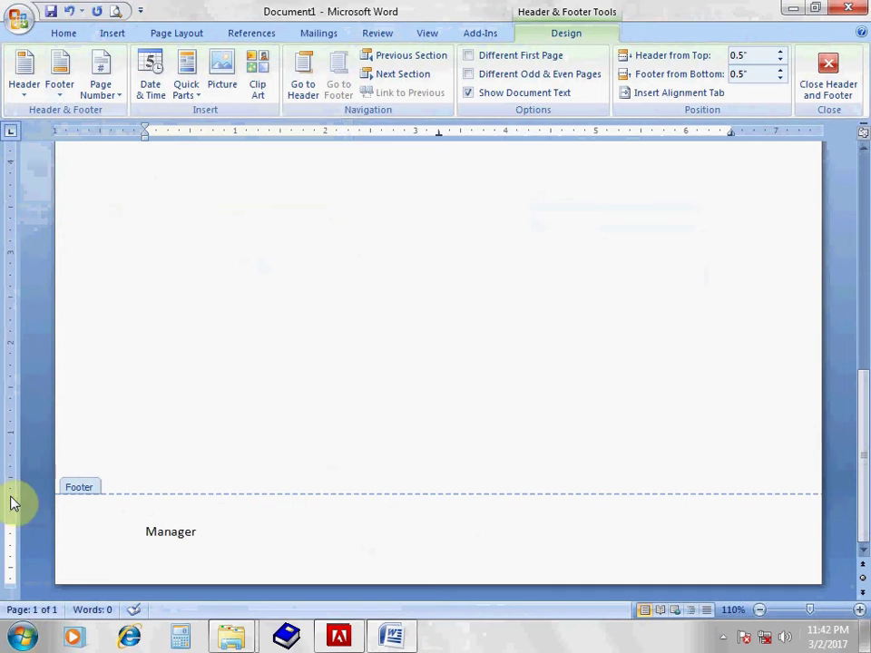
pyautogui.click(256, 363)
pyautogui.scroll(5, 263, 381)
pyautogui.scroll(5, 277, 408)
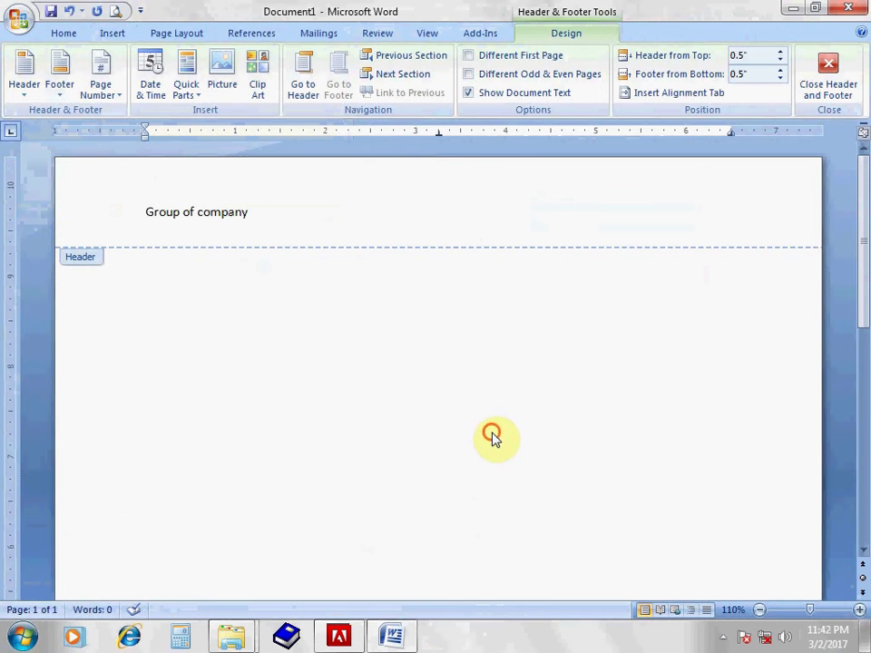
pyautogui.doubleClick(334, 417)
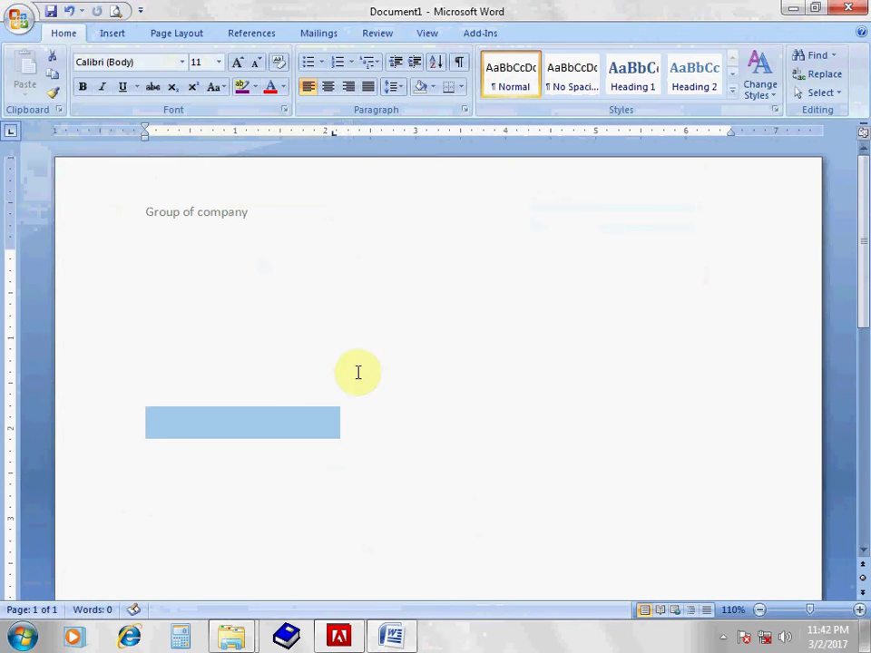
pyautogui.click(369, 292)
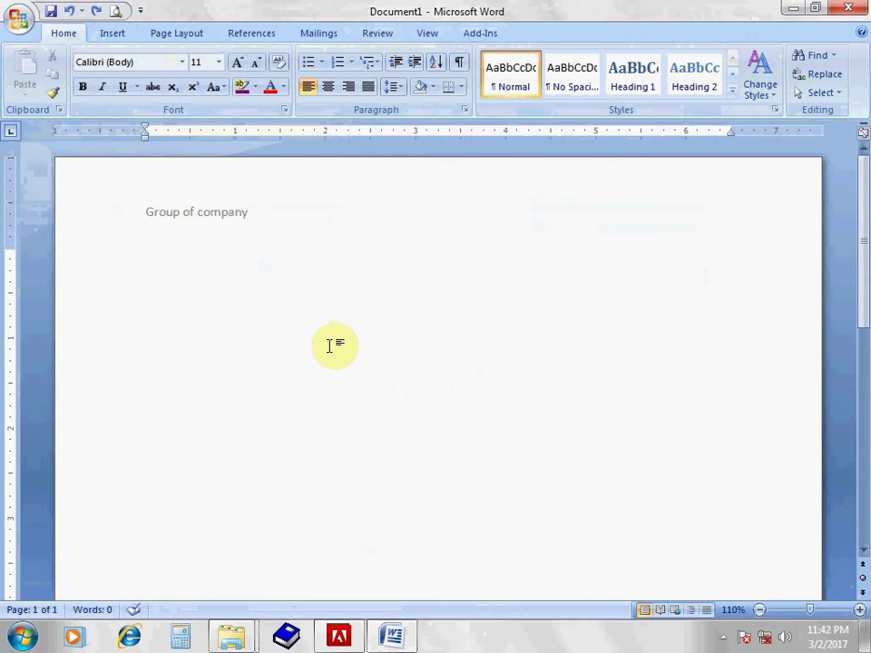
pyautogui.scroll(-2, 340, 348)
pyautogui.scroll(-2, 340, 348)
pyautogui.scroll(-2, 344, 357)
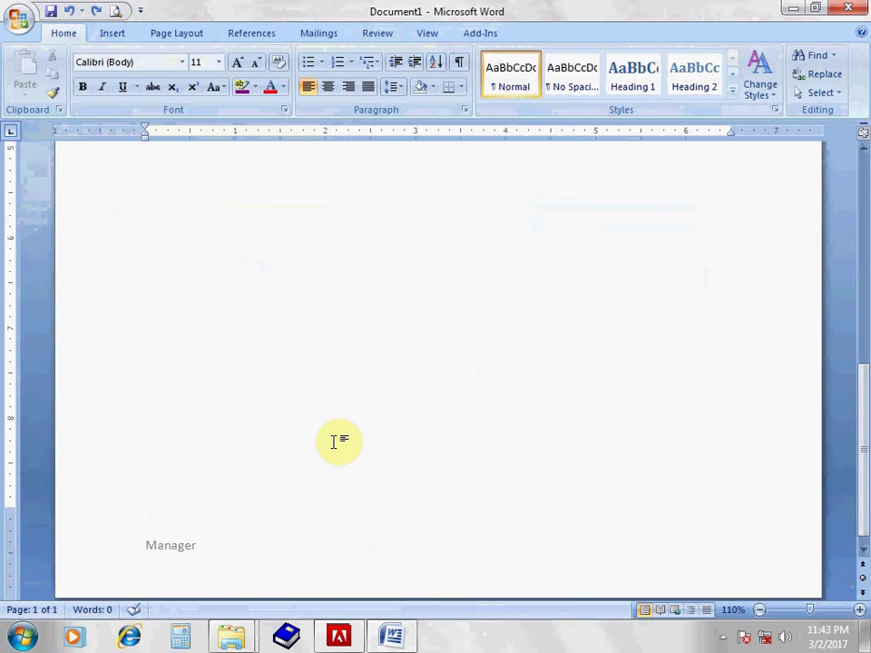
pyautogui.scroll(10, 399, 472)
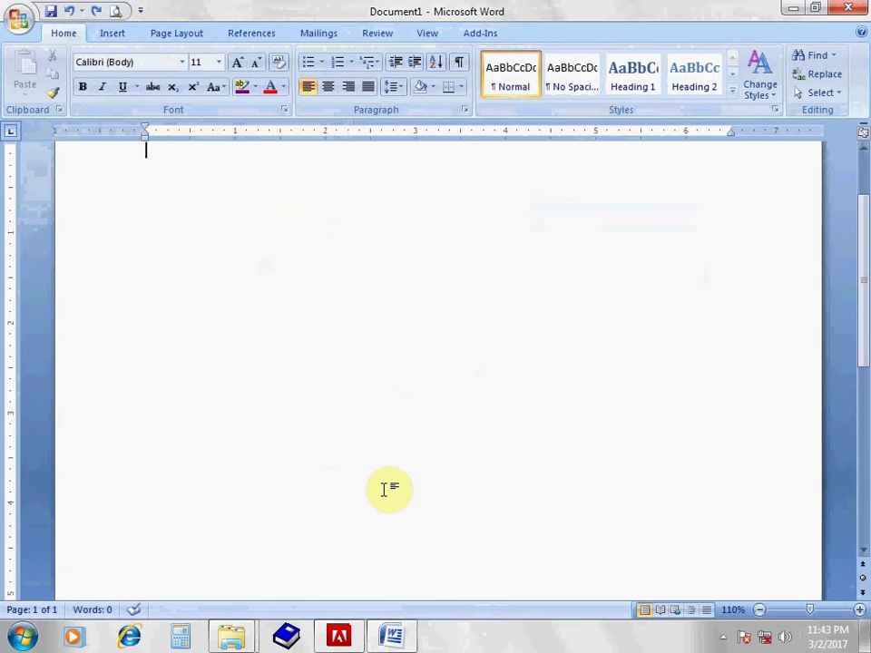
pyautogui.scroll(2, 393, 426)
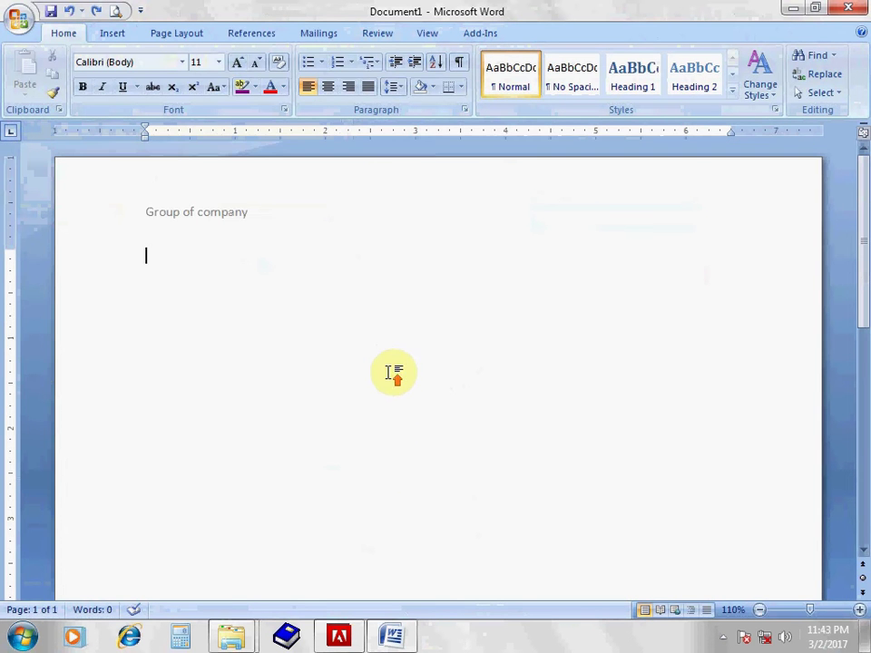
pyautogui.doubleClick(335, 214)
pyautogui.scroll(-5, 330, 458)
pyautogui.scroll(-5, 331, 453)
pyautogui.scroll(-3, 331, 453)
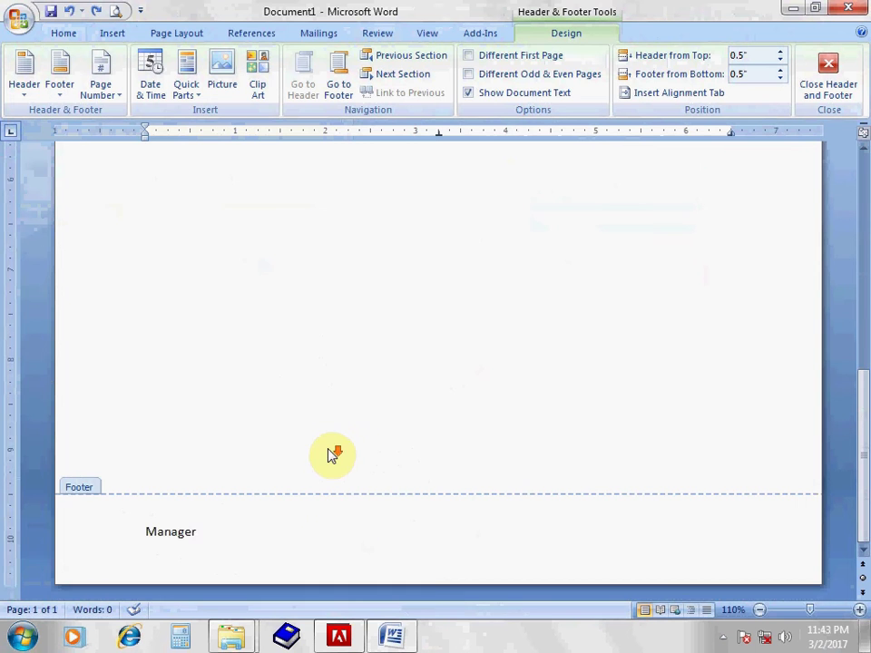
pyautogui.click(324, 543)
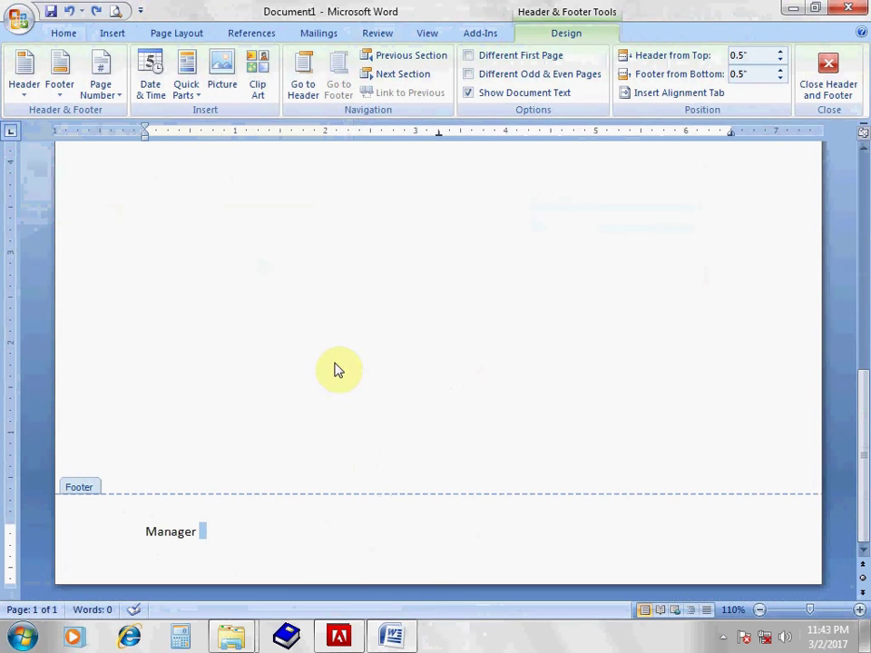
pyautogui.scroll(3, 300, 300)
# Step: Add a Plain Number 3 page number at the top right of the header
pyautogui.click(125, 36)
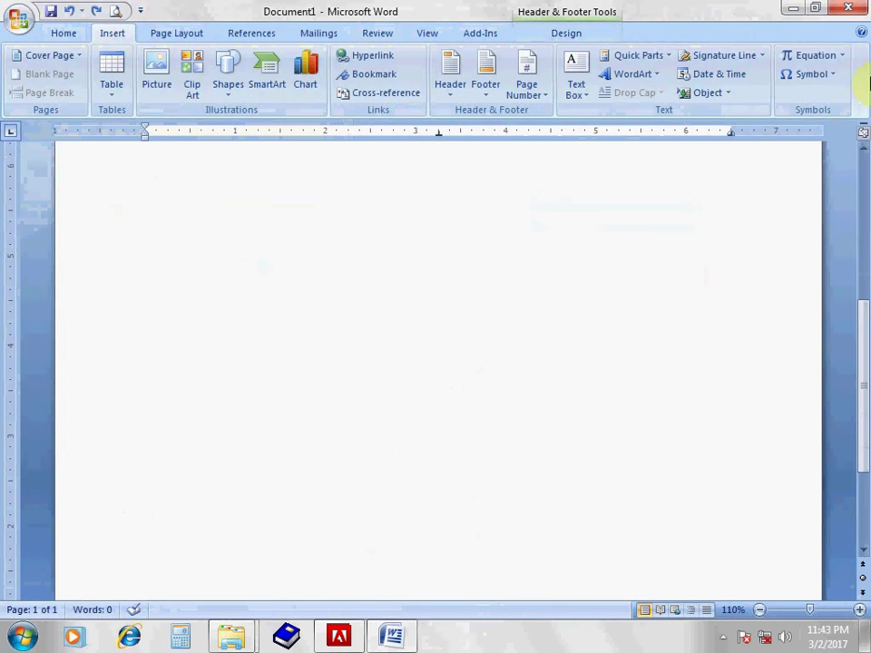
pyautogui.click(537, 91)
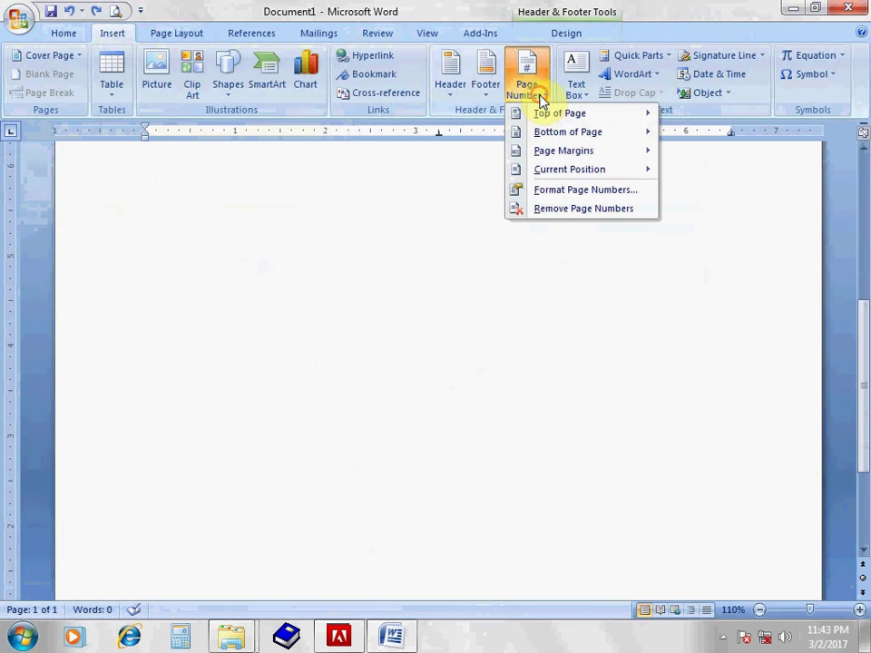
pyautogui.moveTo(544, 122)
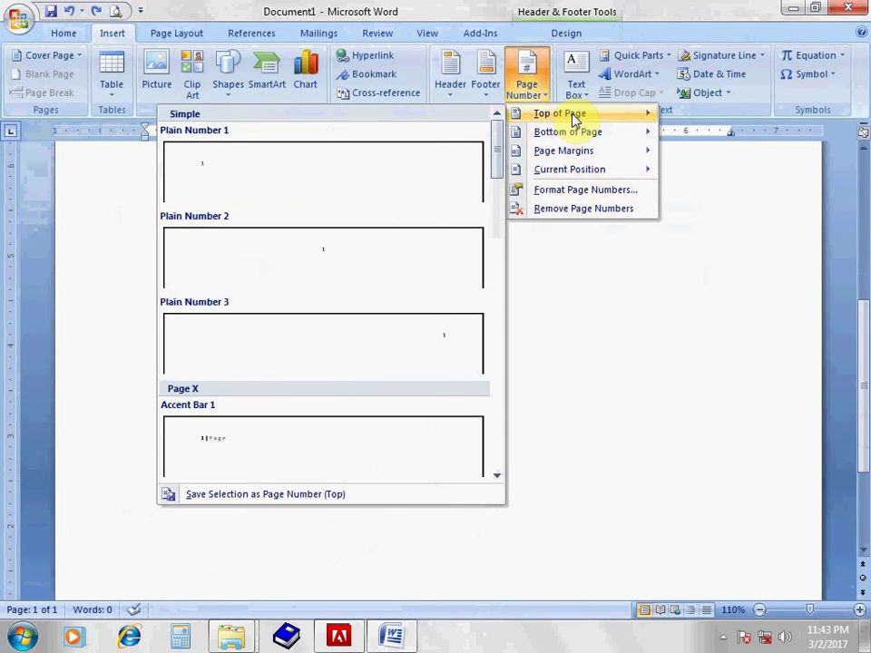
pyautogui.click(429, 331)
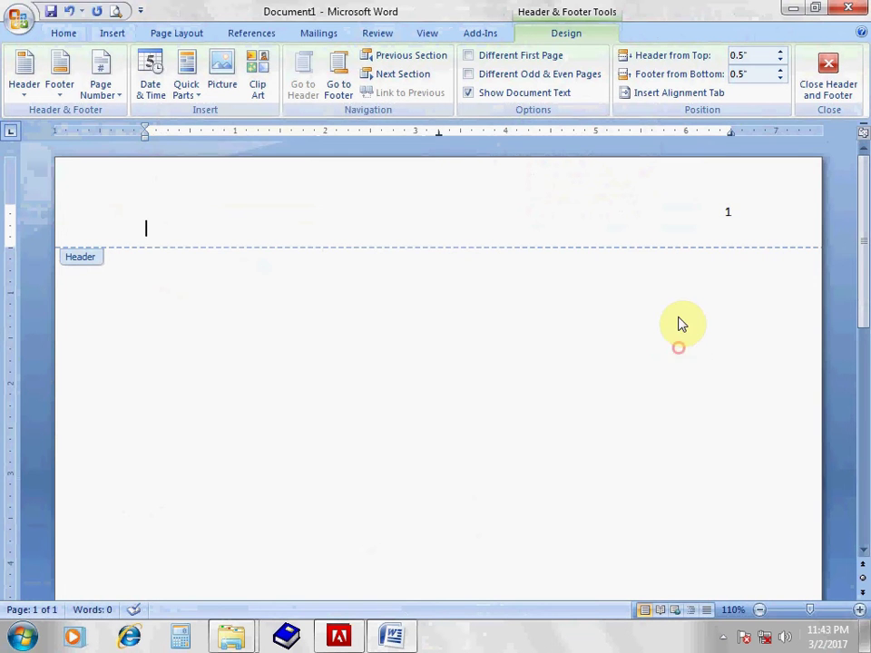
# Step: Scroll through the page to check the header with page number 1 and the footer, then return to the Insert ribbon
pyautogui.scroll(-5, 678, 321)
pyautogui.scroll(-5, 682, 313)
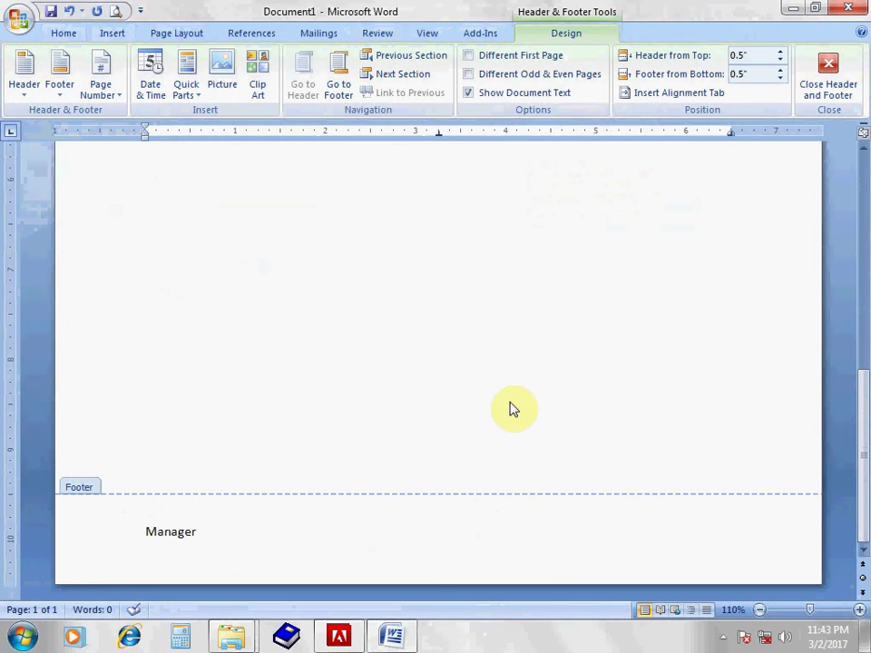
pyautogui.scroll(10, 503, 423)
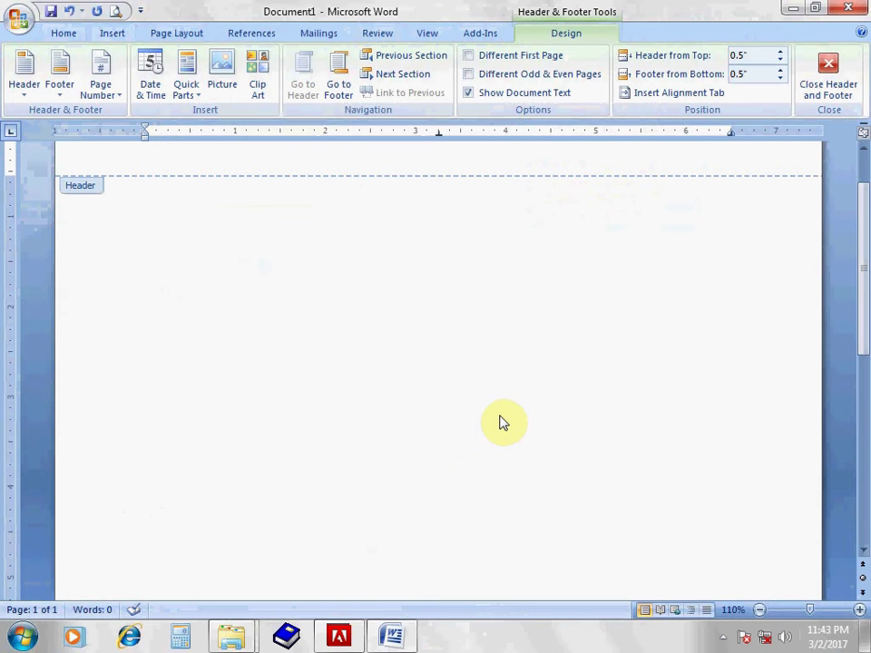
pyautogui.press('Down')
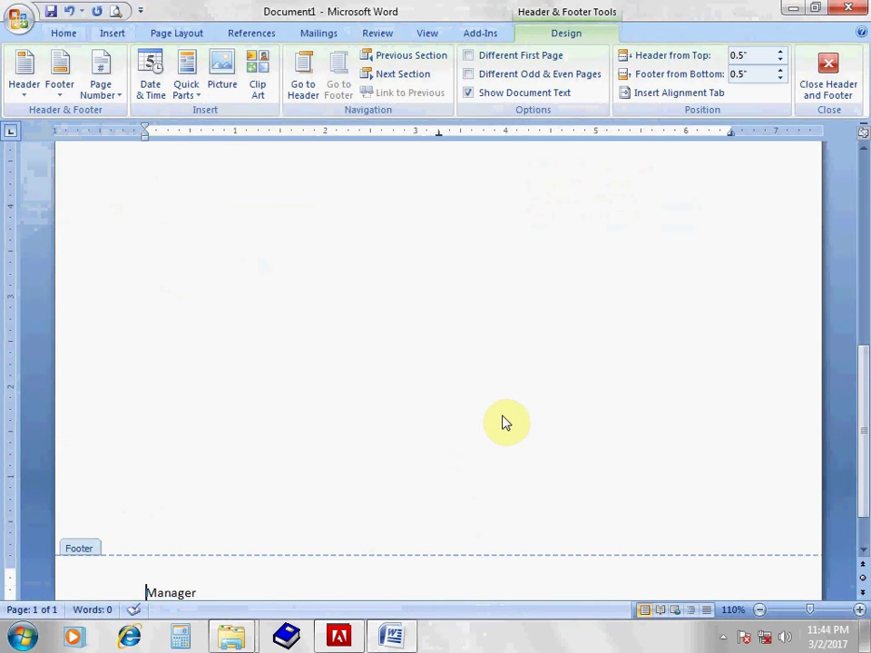
pyautogui.scroll(4, 505, 423)
pyautogui.scroll(5, 472, 449)
pyautogui.scroll(1, 468, 420)
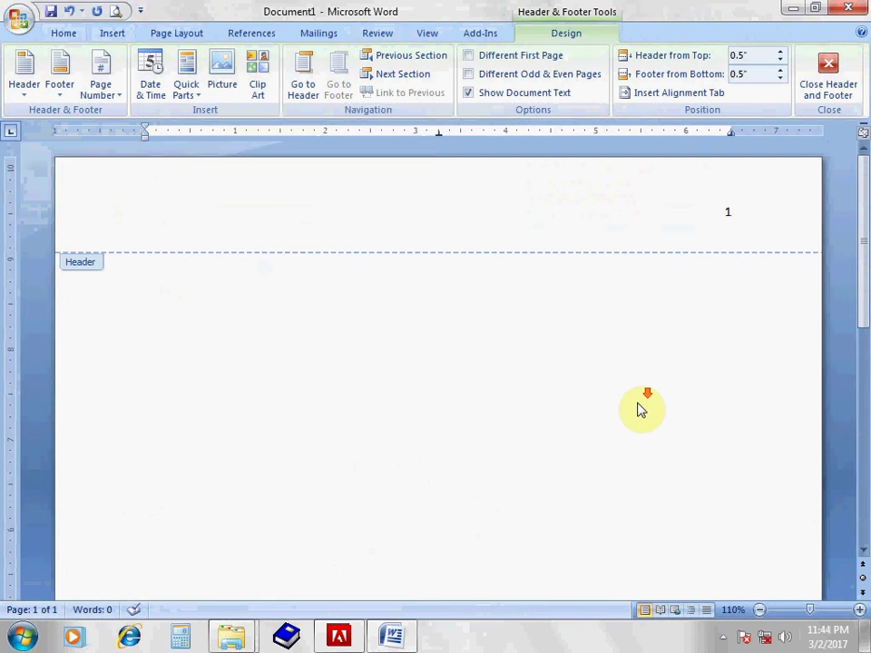
pyautogui.scroll(-4, 638, 411)
pyautogui.scroll(-4, 639, 410)
pyautogui.scroll(-1, 644, 410)
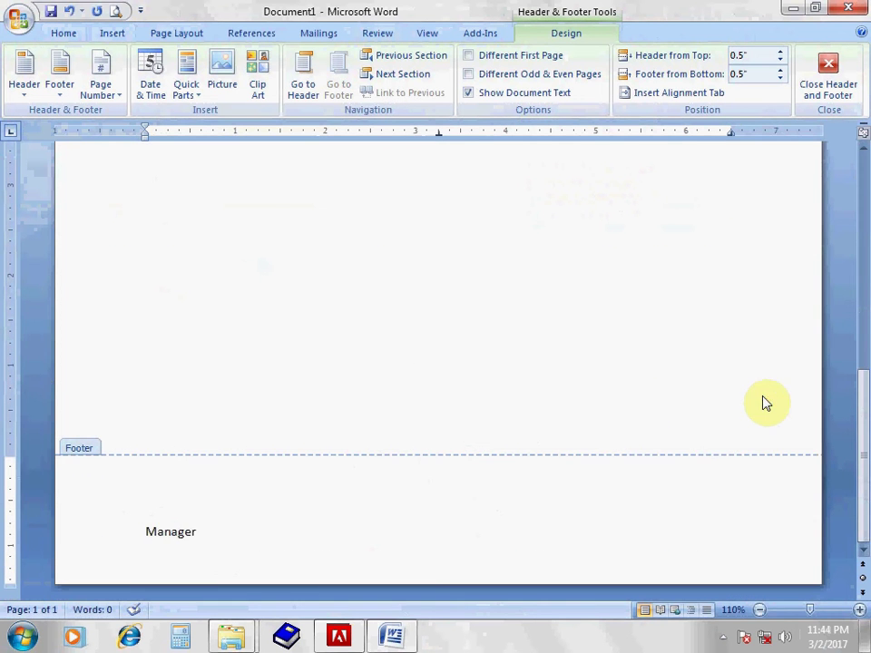
pyautogui.scroll(5, 765, 403)
pyautogui.scroll(4, 765, 399)
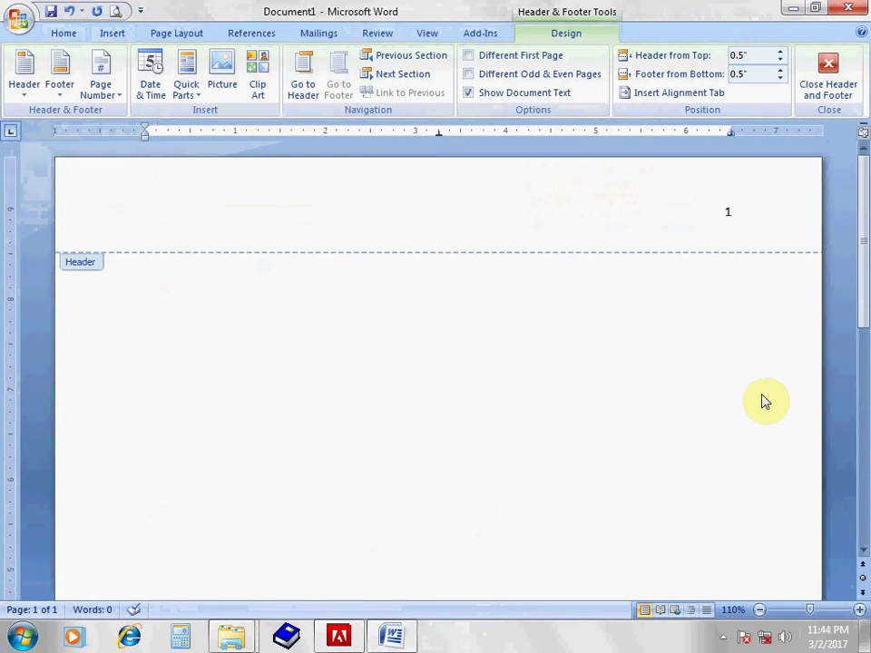
pyautogui.scroll(-8, 765, 408)
pyautogui.scroll(-1, 762, 420)
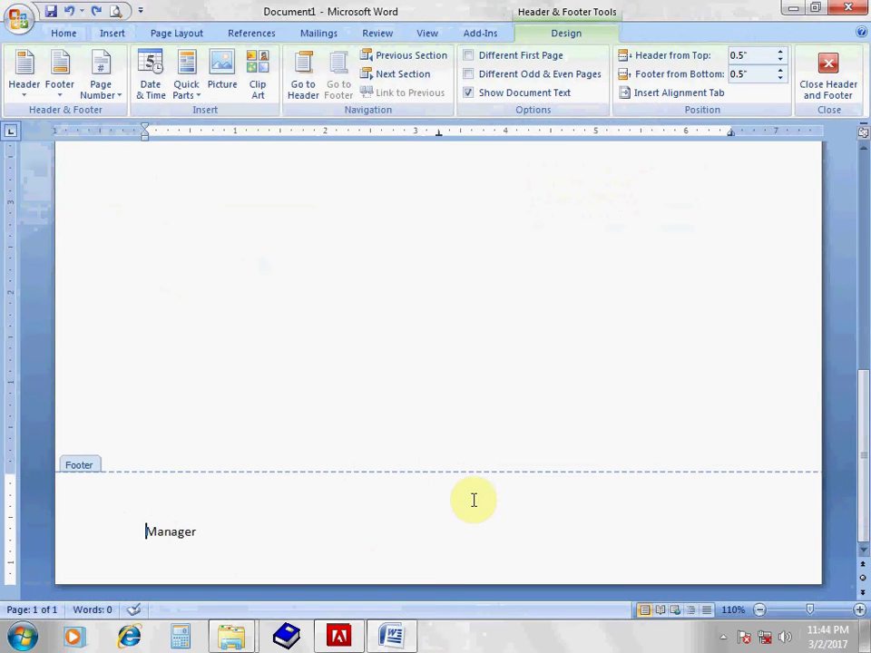
pyautogui.scroll(4, 474, 500)
pyautogui.scroll(4, 484, 438)
pyautogui.scroll(1, 500, 422)
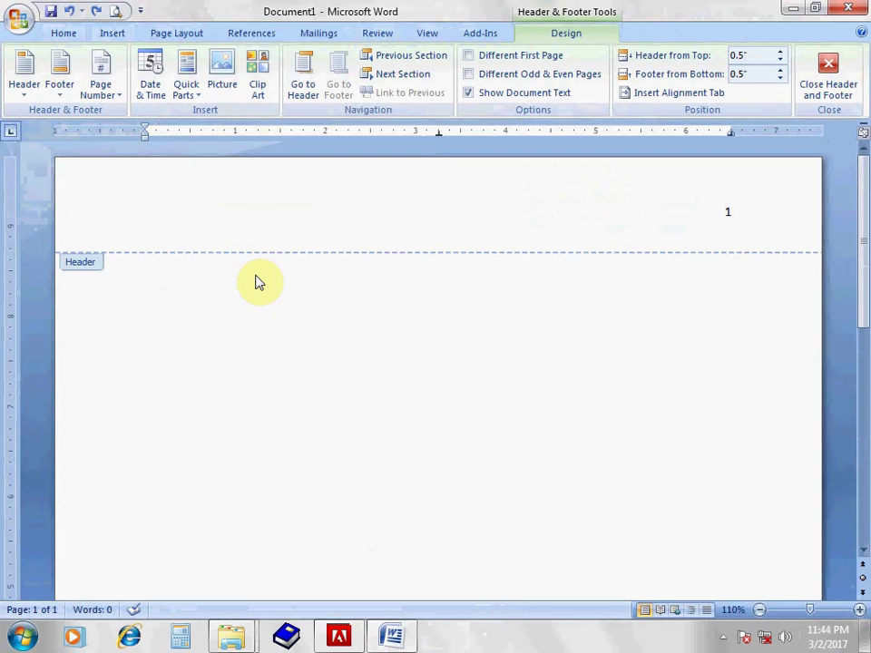
pyautogui.click(109, 33)
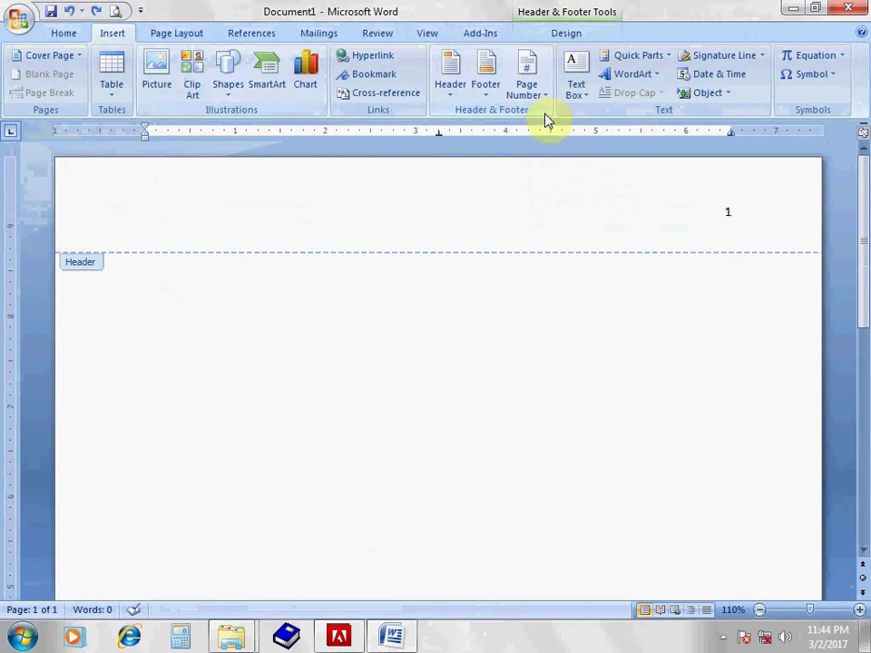
# Step: Insert an Alphabet Sidebar text box, cancel a trial WordArt edit, and exit header editing
pyautogui.click(577, 87)
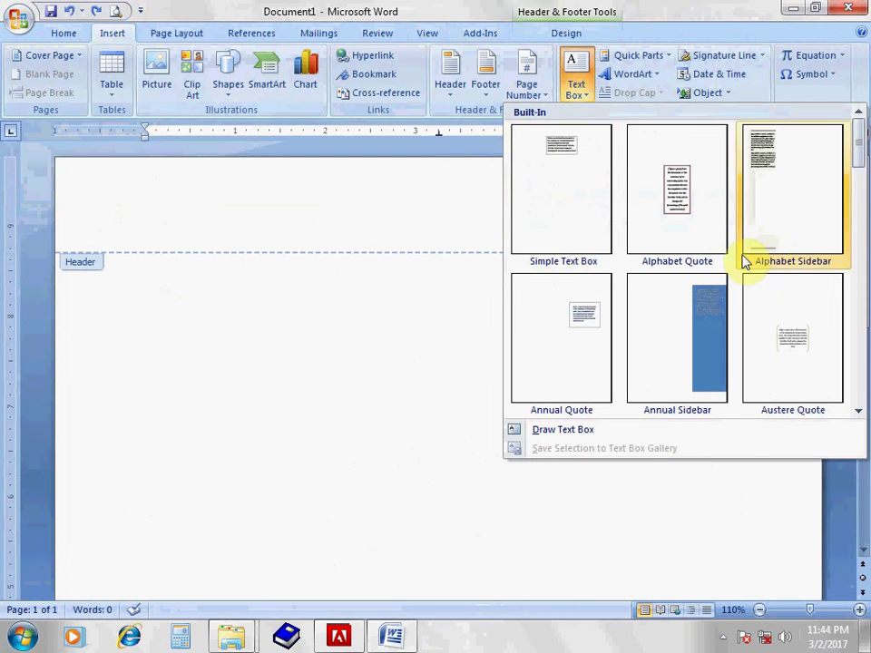
pyautogui.click(792, 219)
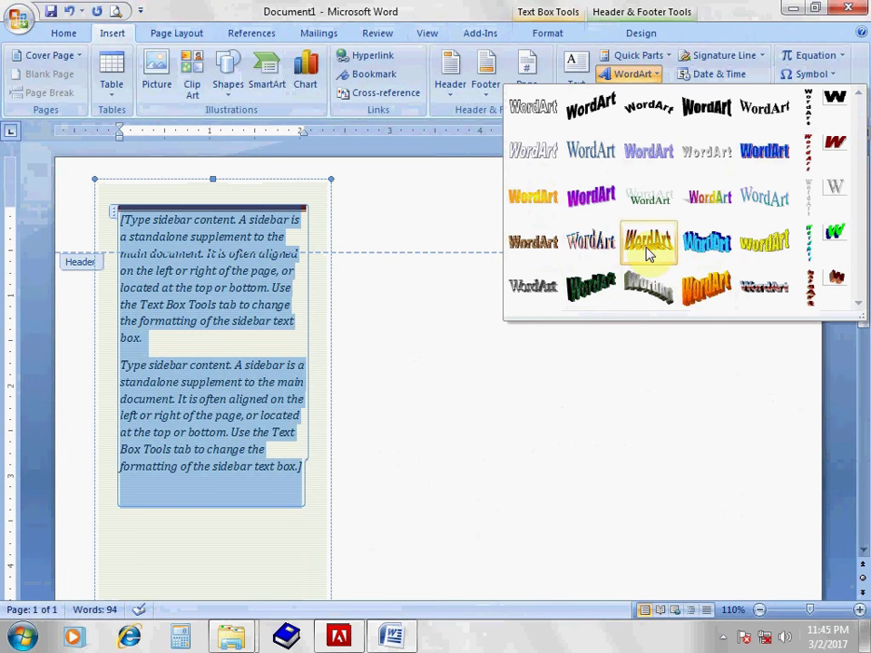
pyautogui.click(704, 290)
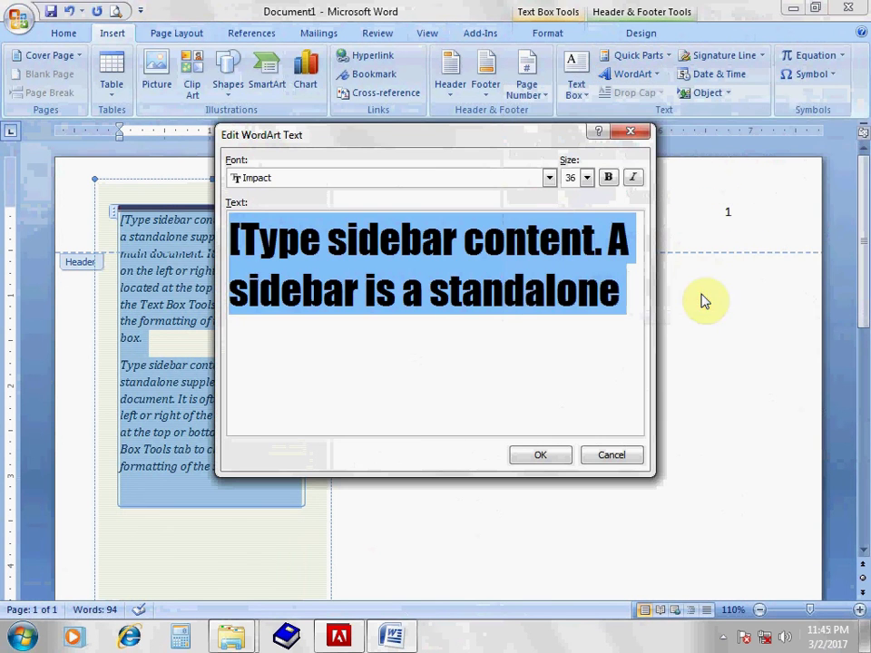
pyautogui.moveTo(260, 291); pyautogui.dragTo(461, 291)
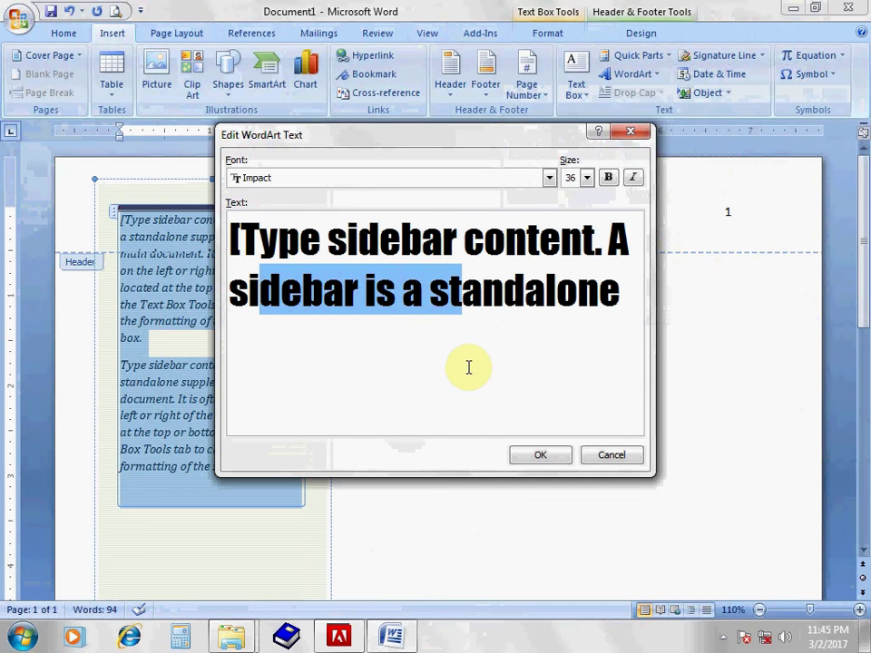
pyautogui.click(621, 460)
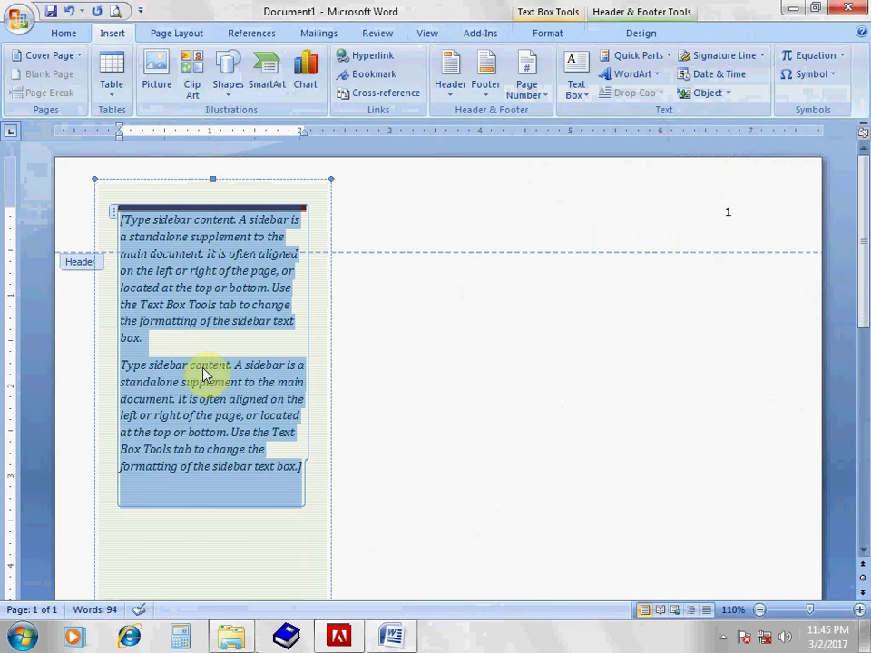
pyautogui.doubleClick(529, 289)
# Step: Create a WordArt reading 'Educate' and enlarge it to about 3.36 by 3.09 inches
pyautogui.click(626, 75)
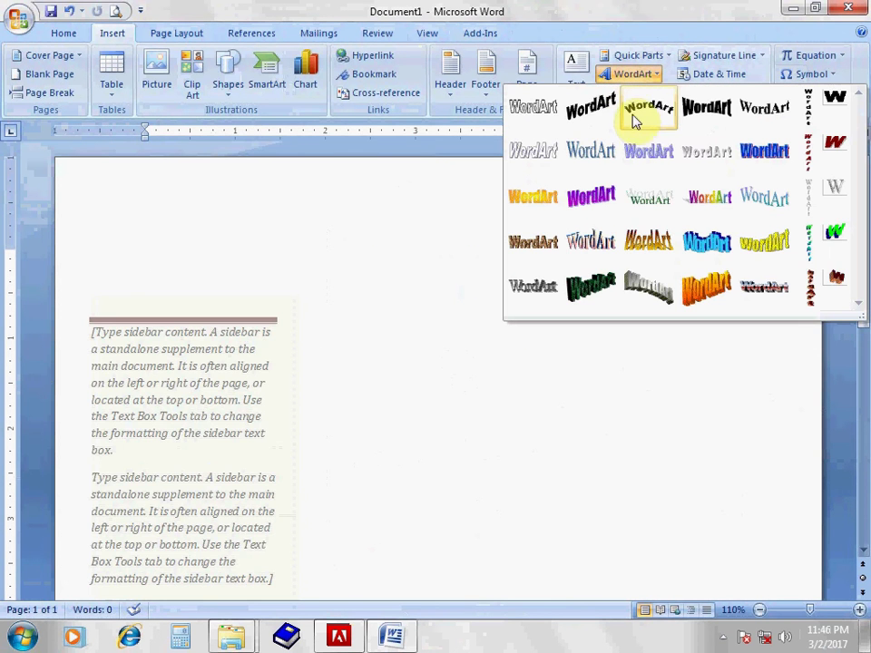
pyautogui.click(575, 138)
pyautogui.write('Educate')
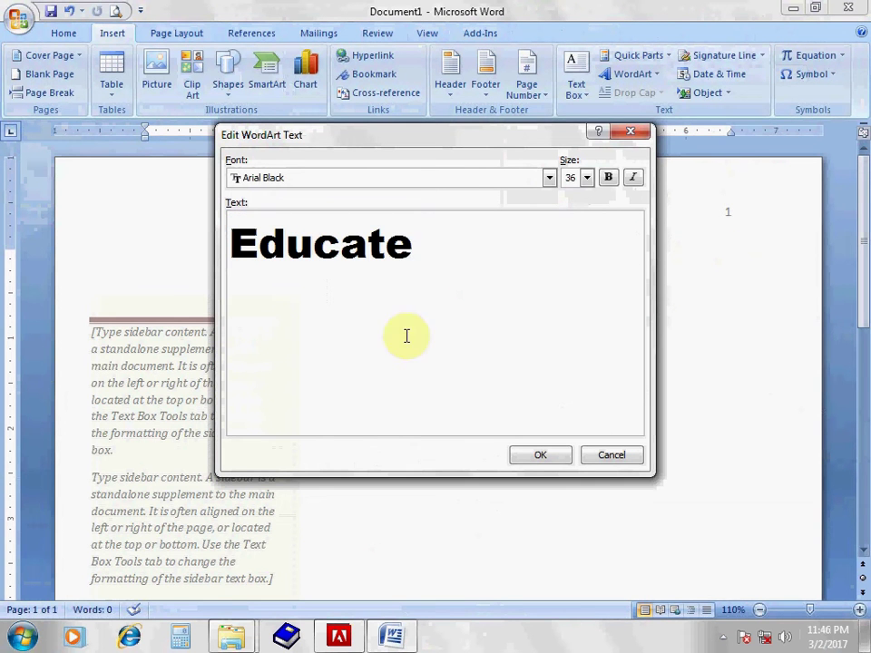
pyautogui.click(543, 455)
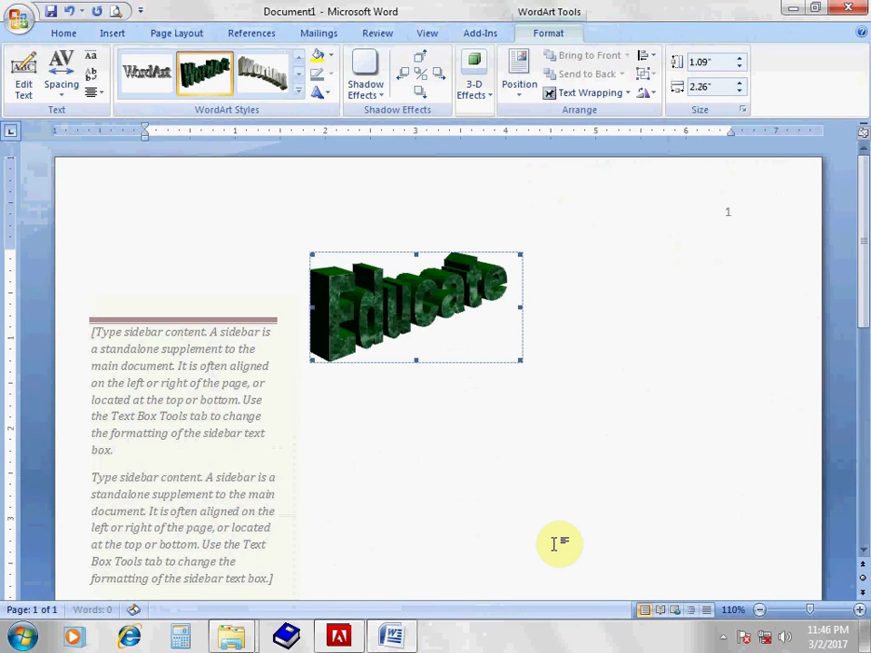
pyautogui.moveTo(520, 360); pyautogui.dragTo(592, 421)
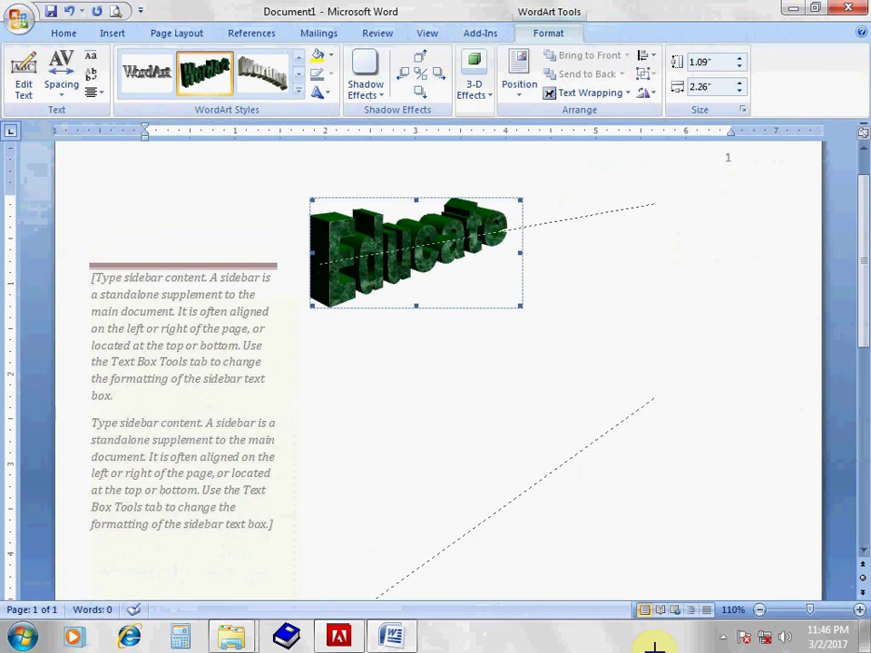
# Step: Select the Educate WordArt and apply the rainbow gradient WordArt style
pyautogui.click(418, 346)
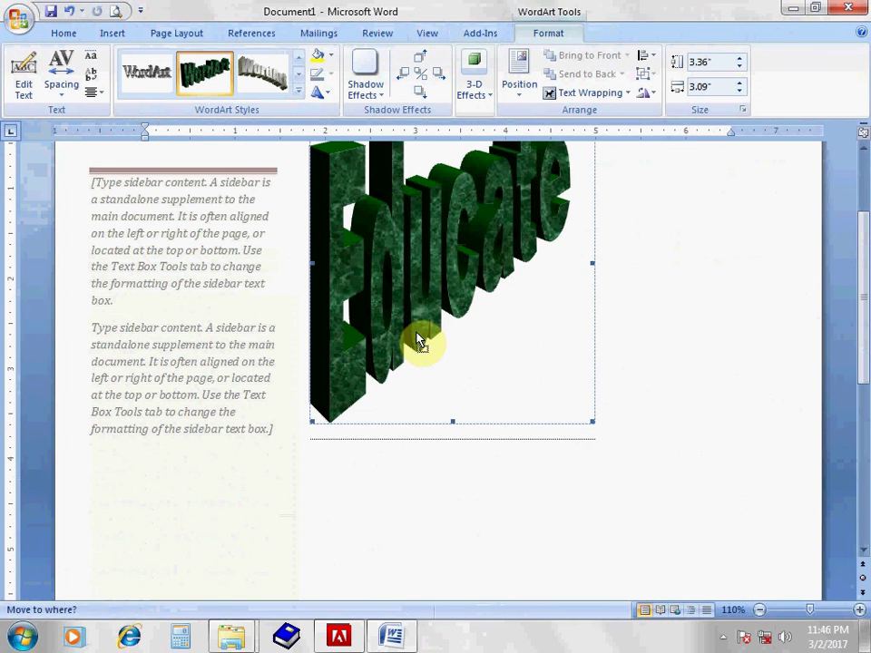
pyautogui.click(416, 229)
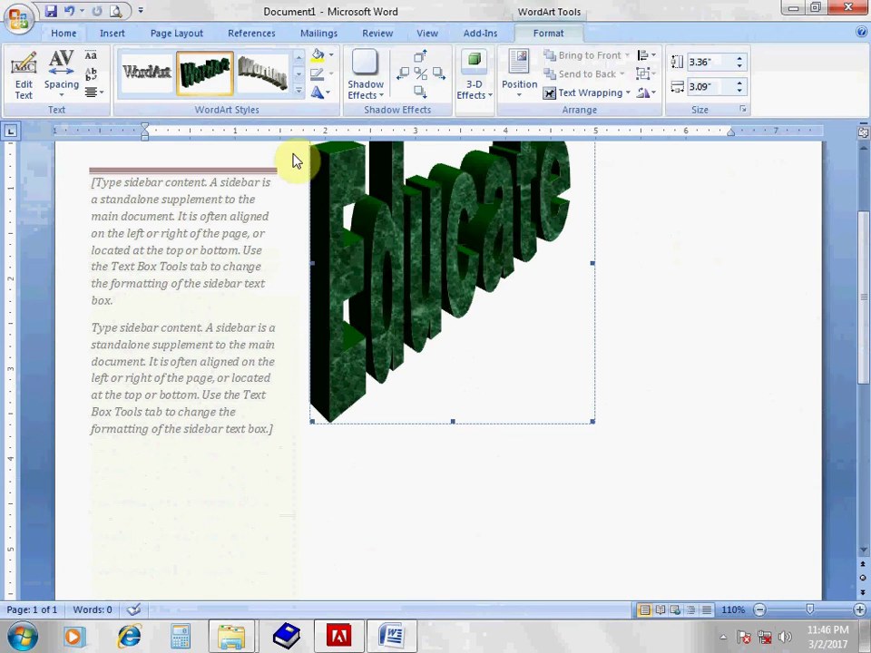
pyautogui.click(296, 92)
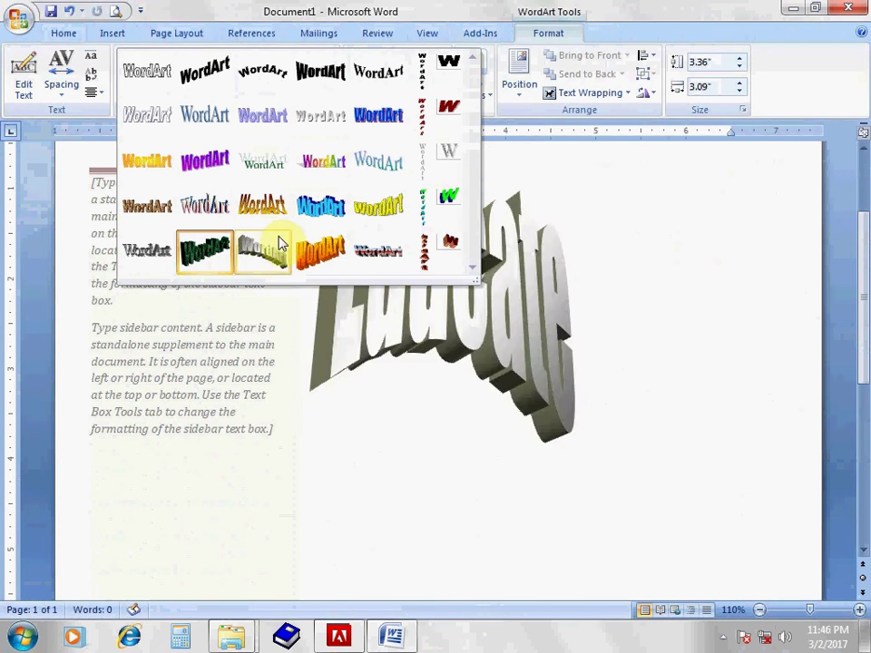
pyautogui.click(326, 169)
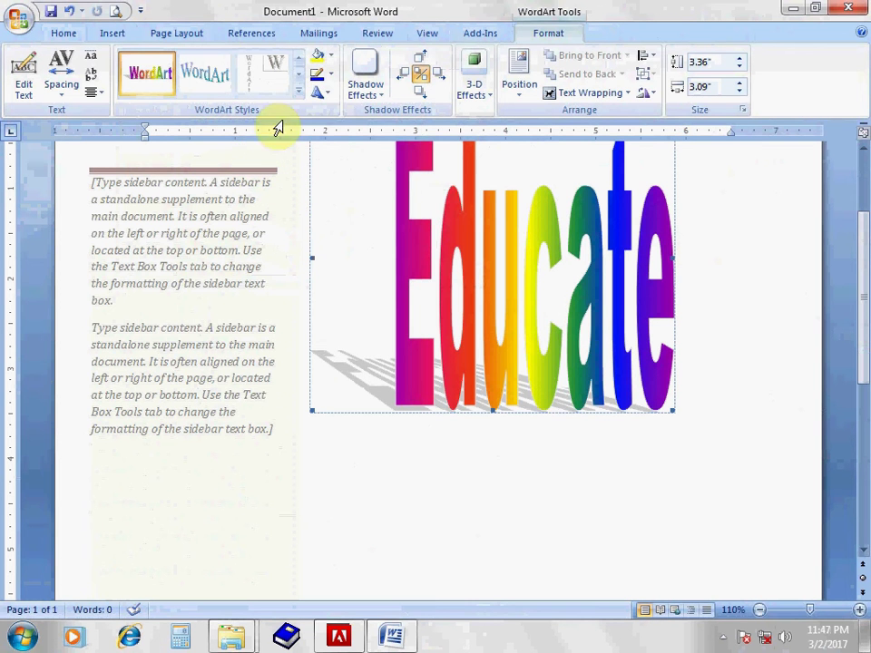
# Step: Bend Educate into an Arch Up shape and add Shadow Style 2
pyautogui.click(328, 95)
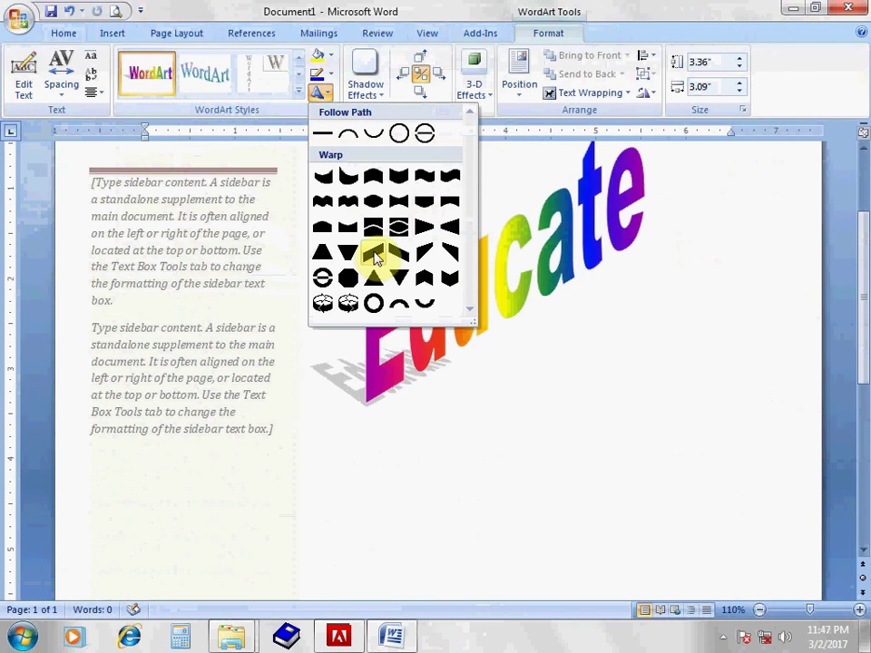
pyautogui.click(405, 309)
pyautogui.scroll(3, 529, 334)
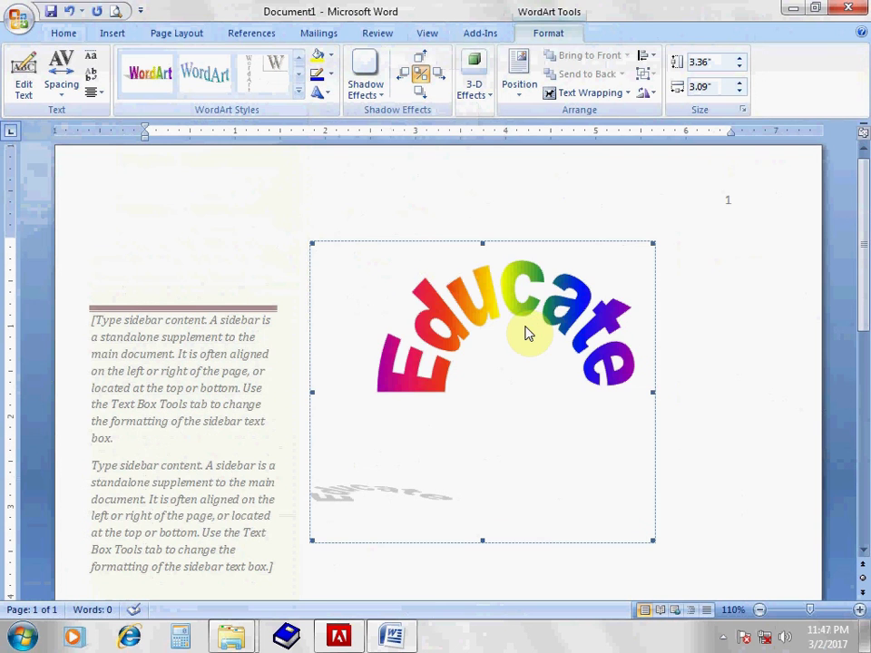
pyautogui.click(368, 73)
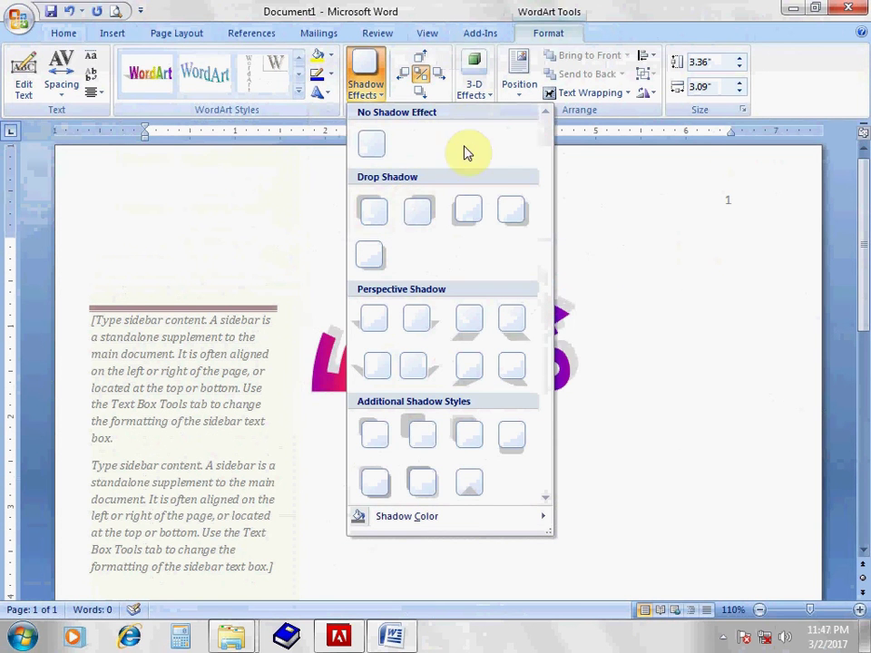
pyautogui.click(432, 210)
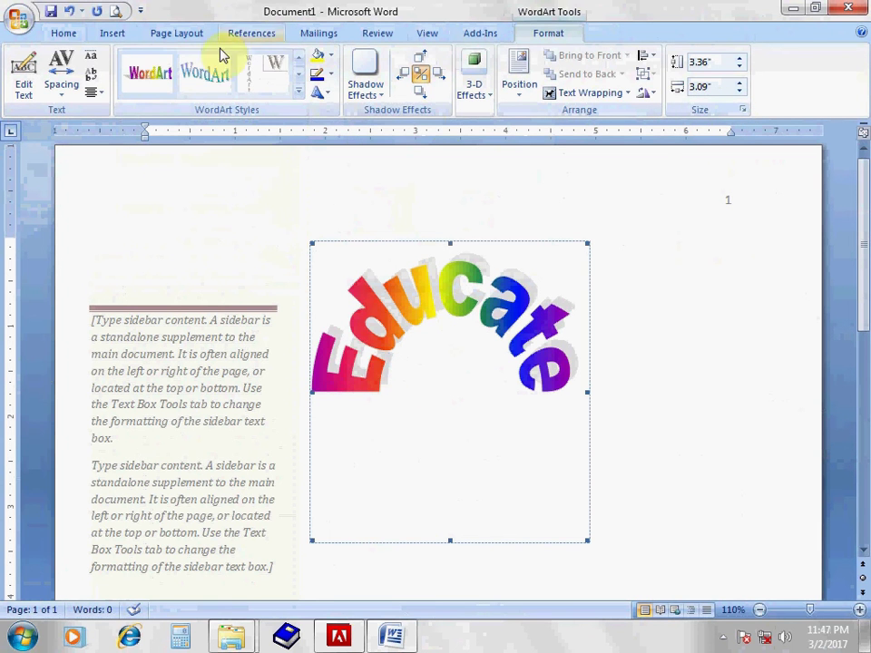
pyautogui.click(113, 34)
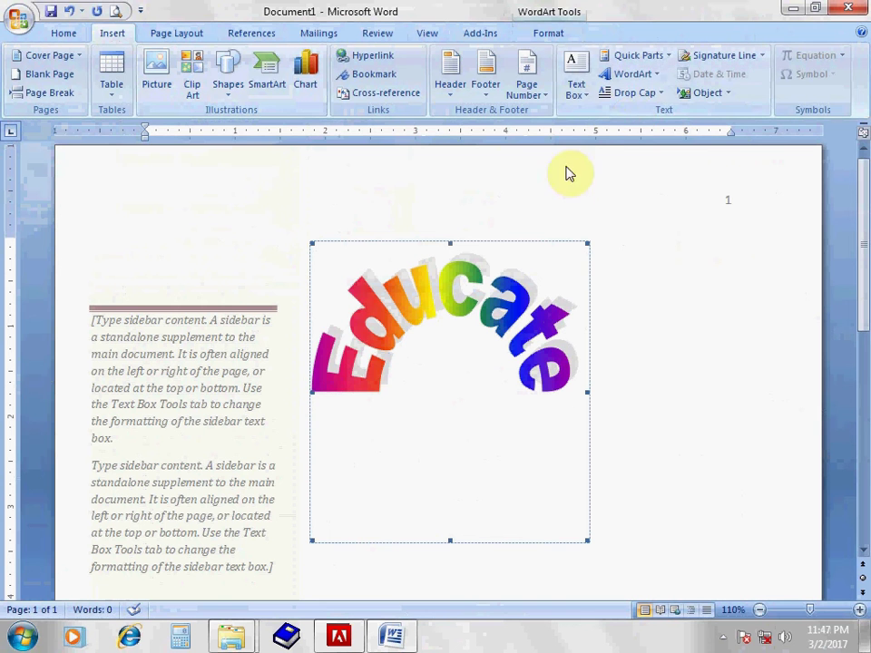
# Step: Start a new blue-style WordArt with the text 'good morning'
pyautogui.click(617, 75)
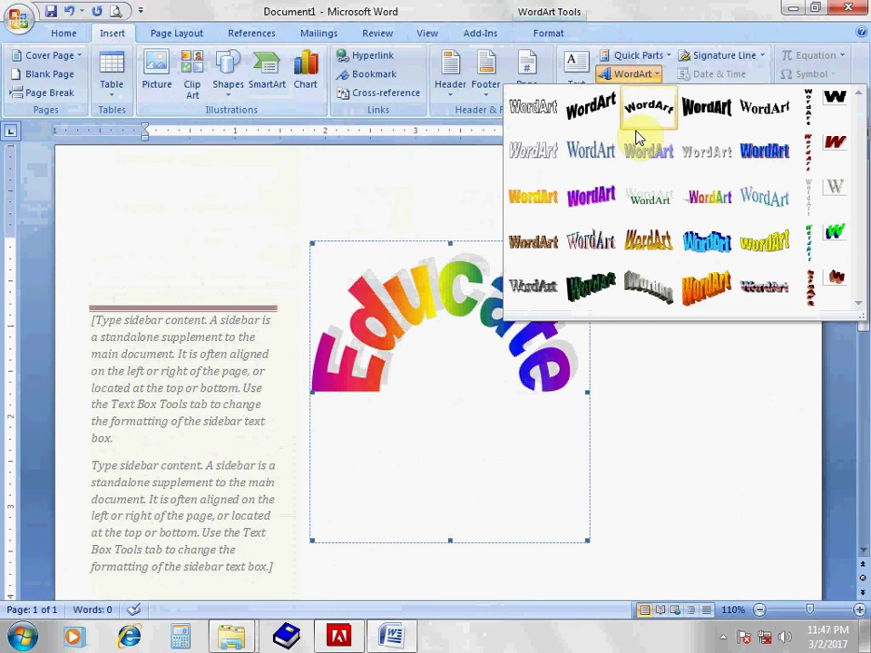
pyautogui.click(769, 154)
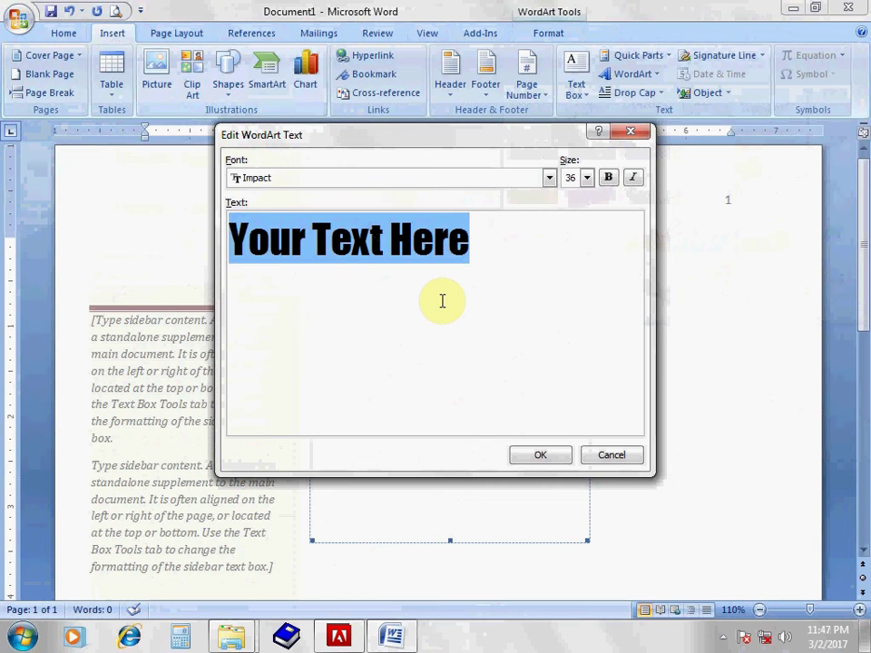
pyautogui.write('goo')
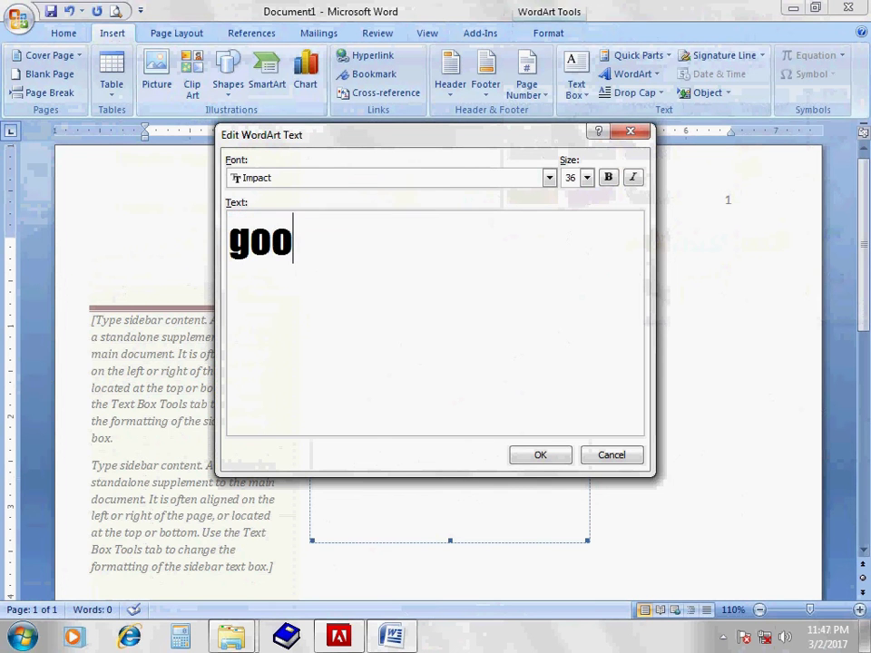
pyautogui.write('d morning')
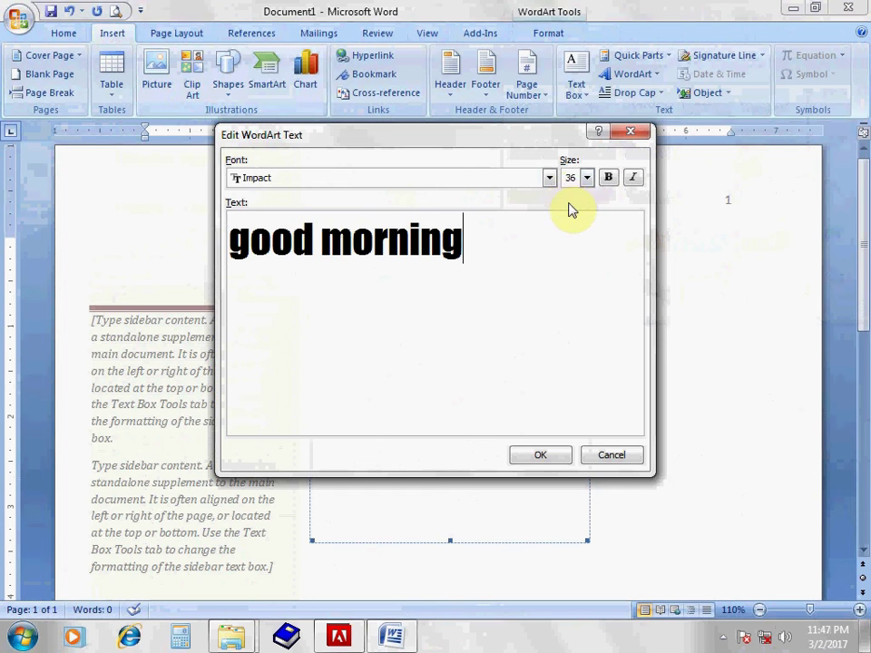
# Step: Set the good morning WordArt font to Harrington after trying Hobo Std and IchamotiMJ
pyautogui.click(549, 178)
pyautogui.click(406, 227)
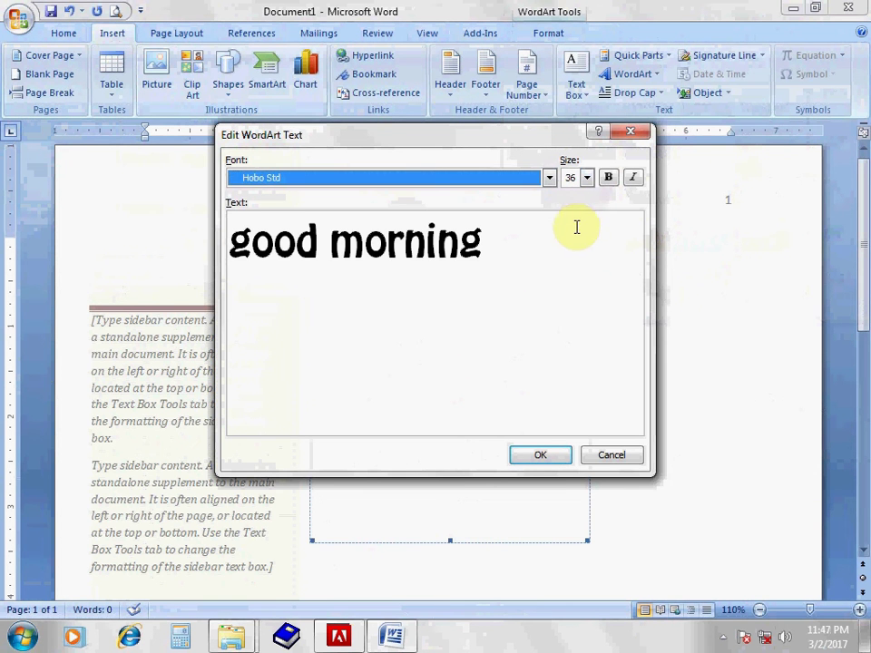
pyautogui.click(550, 178)
pyautogui.click(384, 256)
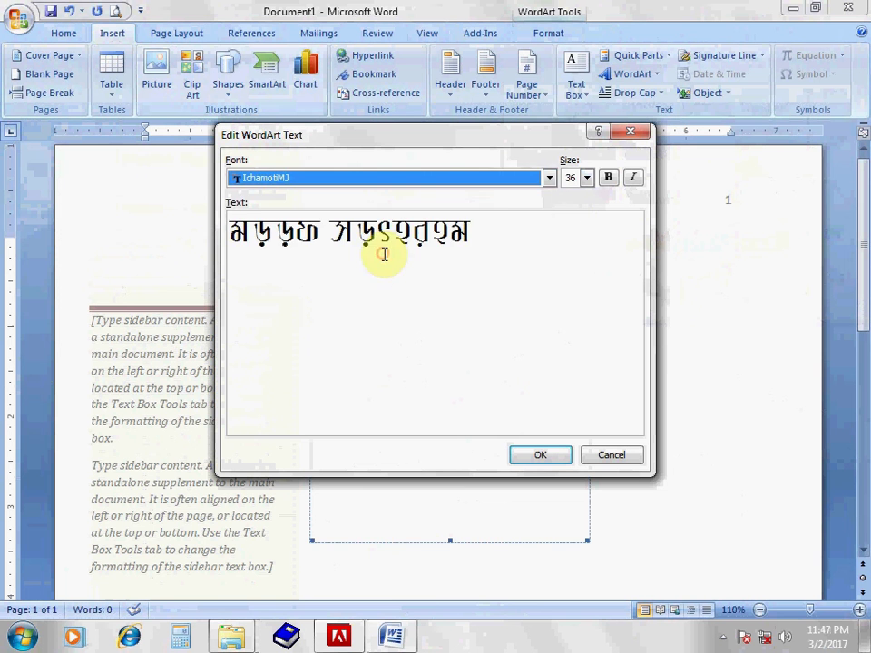
pyautogui.click(549, 178)
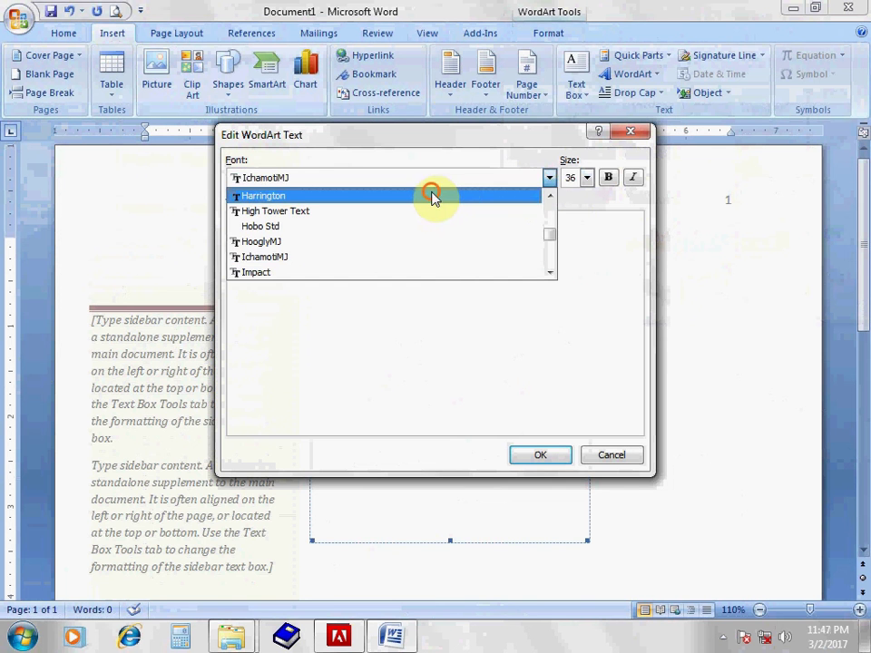
pyautogui.click(431, 196)
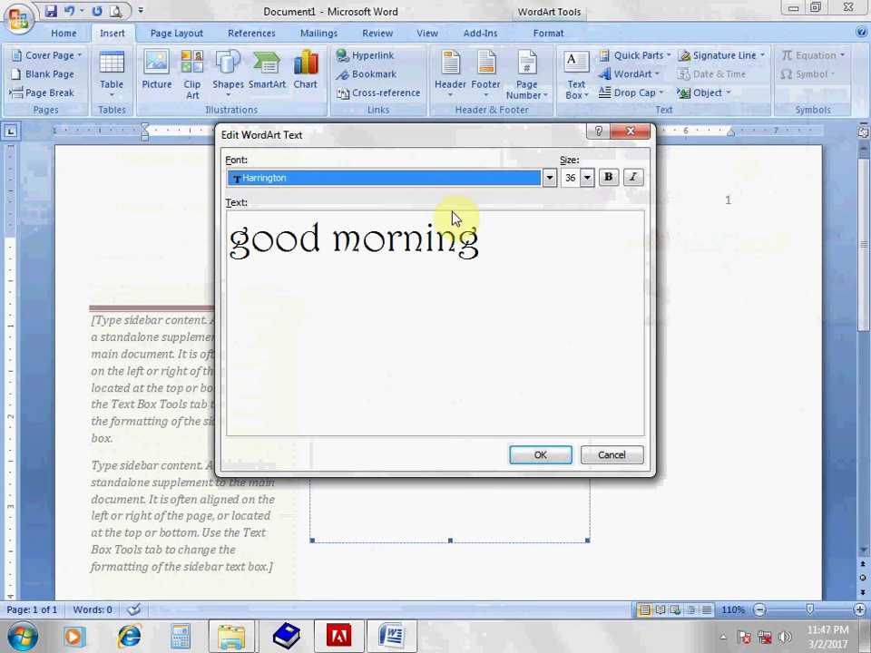
pyautogui.click(579, 254)
# Step: Make the text bold and italic at size 36 and place the WordArt on the page
pyautogui.click(606, 177)
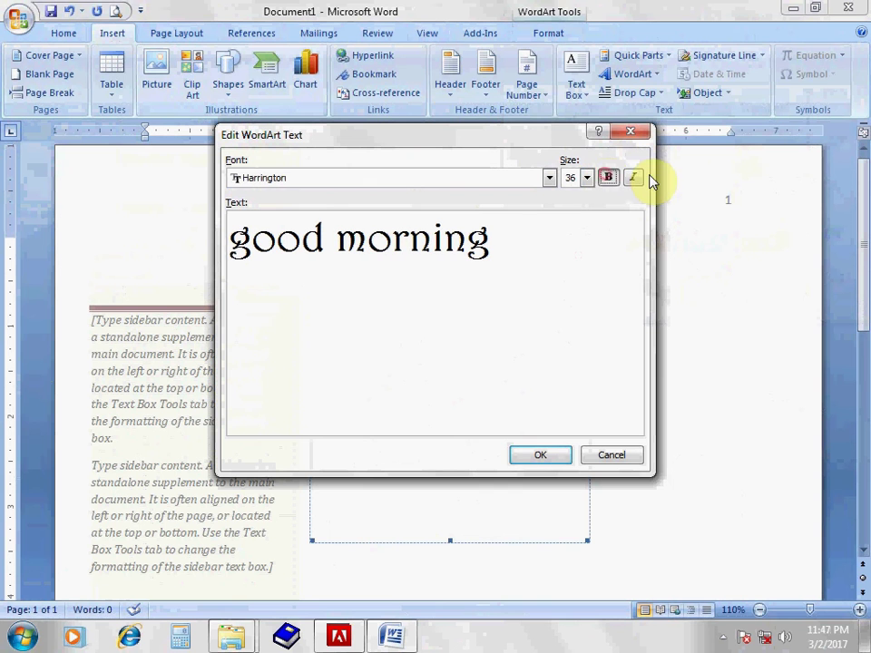
pyautogui.click(633, 178)
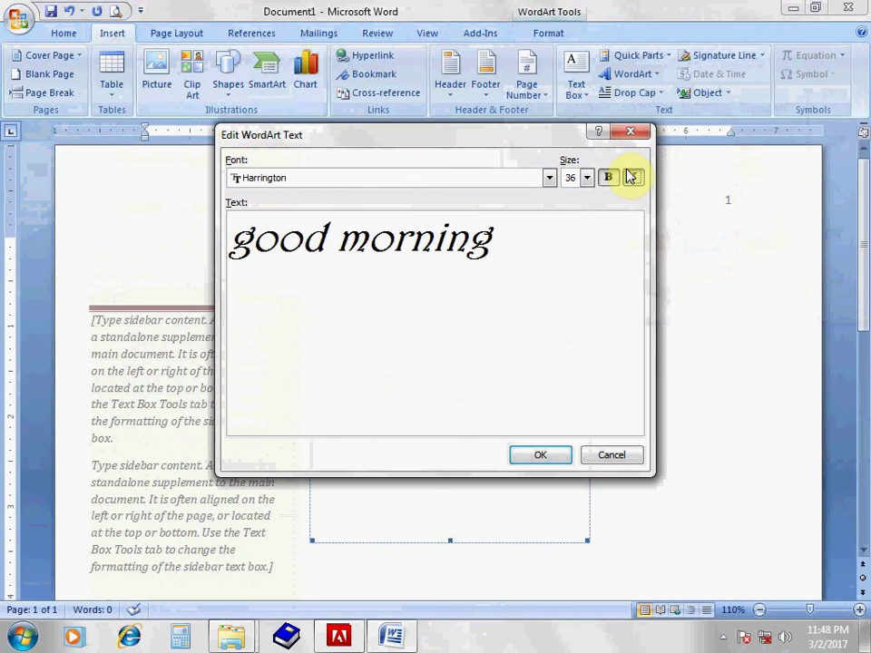
pyautogui.click(586, 178)
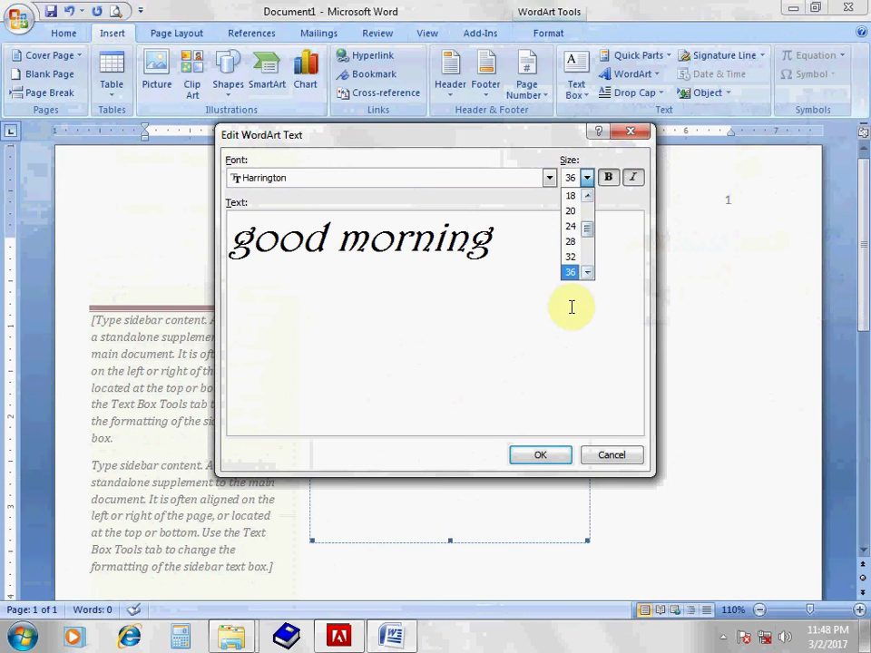
pyautogui.click(550, 410)
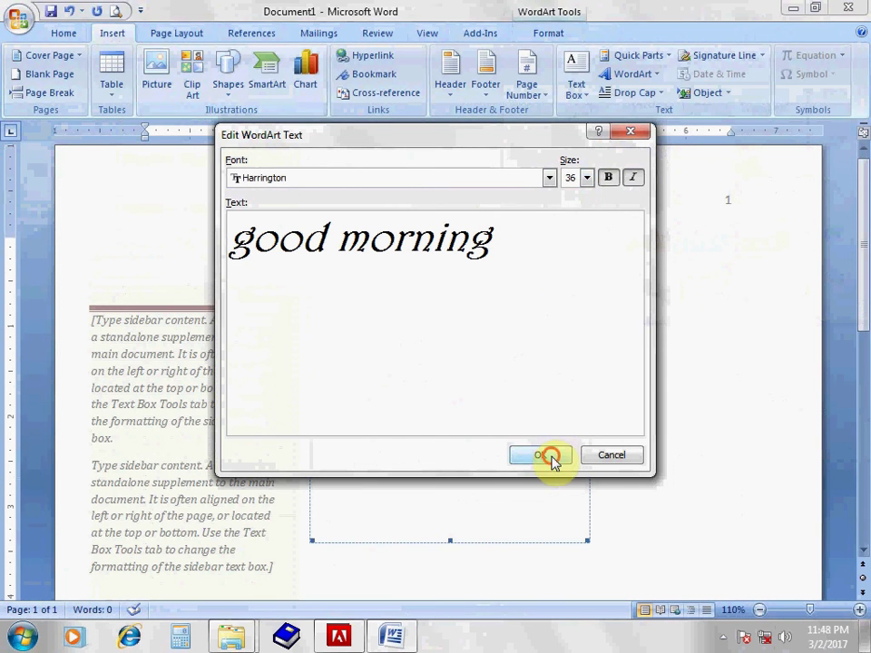
pyautogui.click(550, 454)
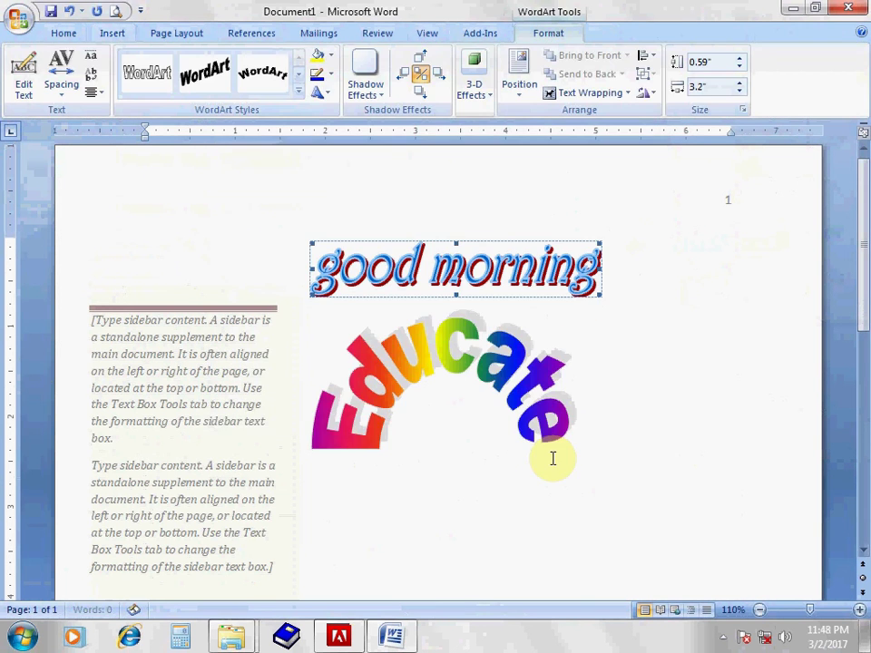
# Step: Place the cursor below good morning, opening and cancelling the Object dialog along the way
pyautogui.click(555, 296)
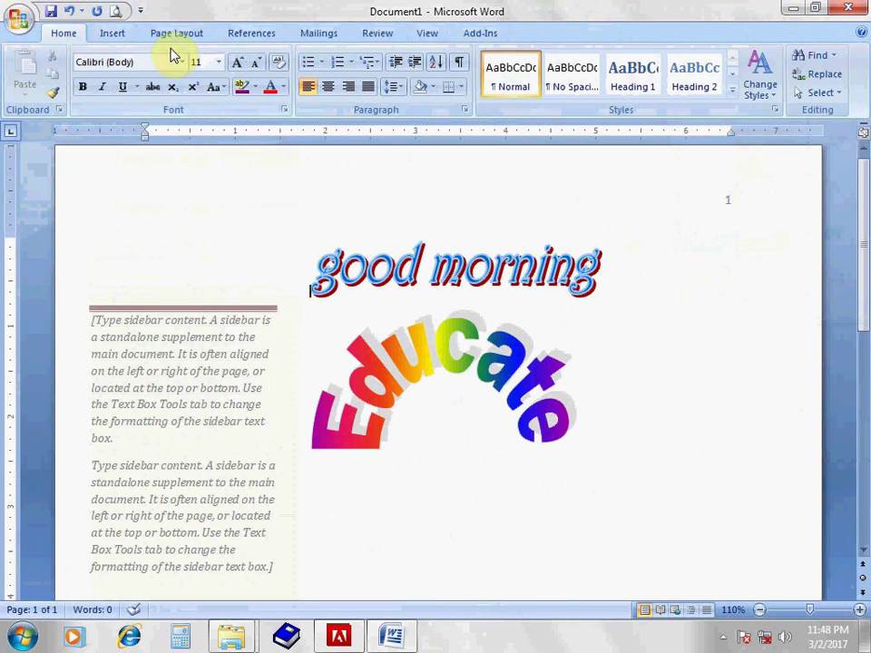
pyautogui.click(105, 38)
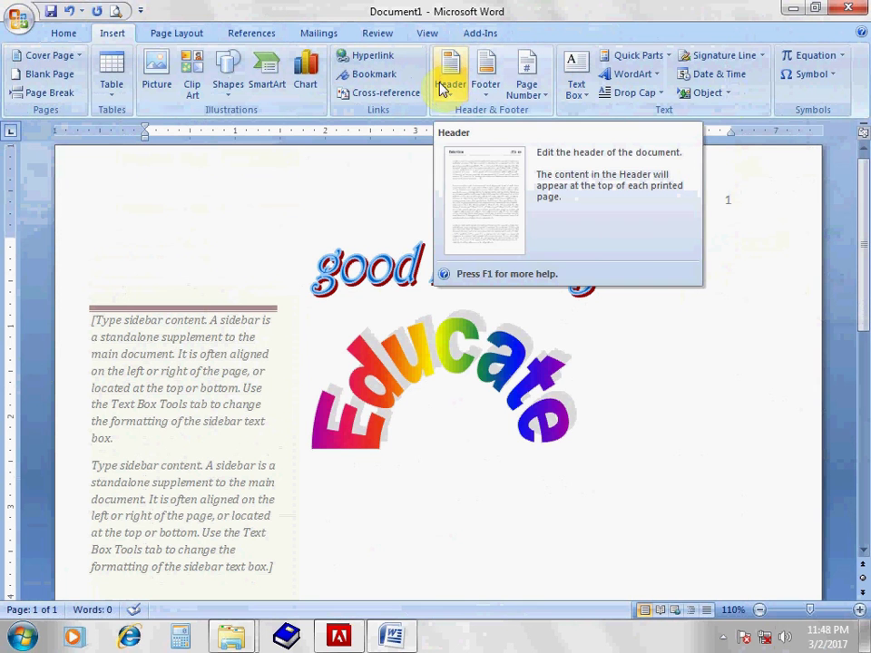
pyautogui.click(712, 91)
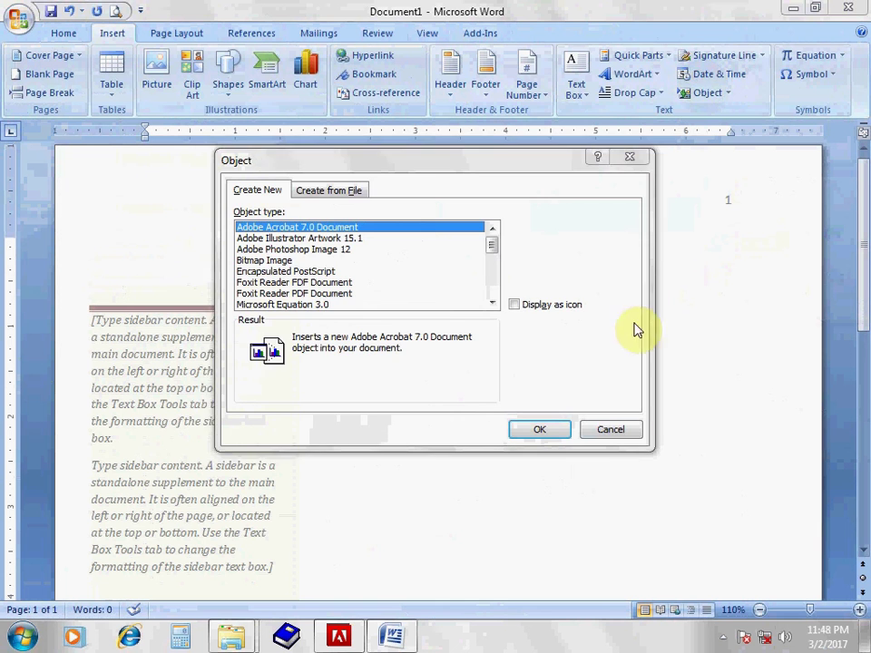
pyautogui.click(617, 432)
# Step: Insert the date and time 3/2/2017 11:48:39 PM in the date-with-seconds format
pyautogui.click(696, 73)
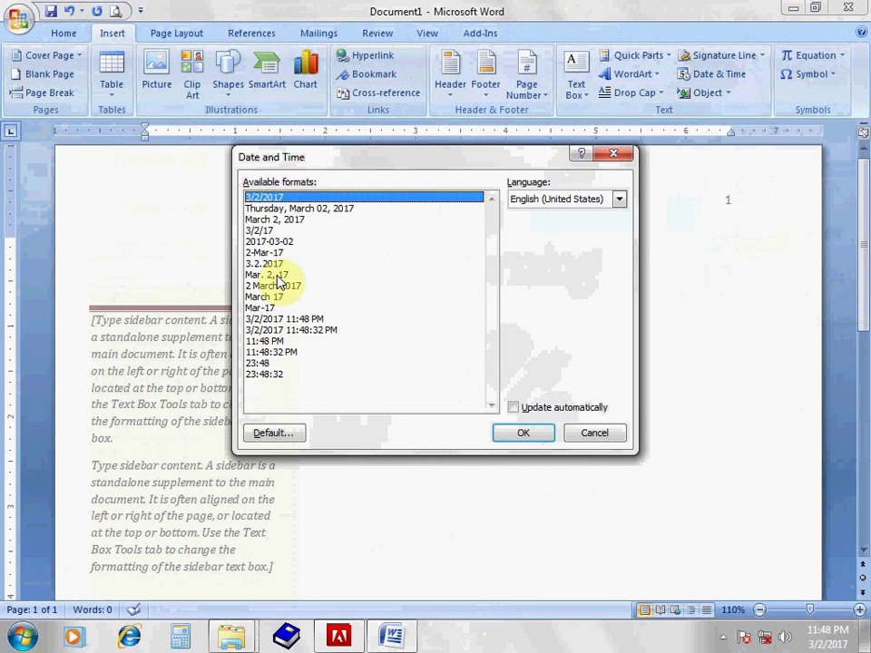
pyautogui.click(285, 341)
pyautogui.click(280, 330)
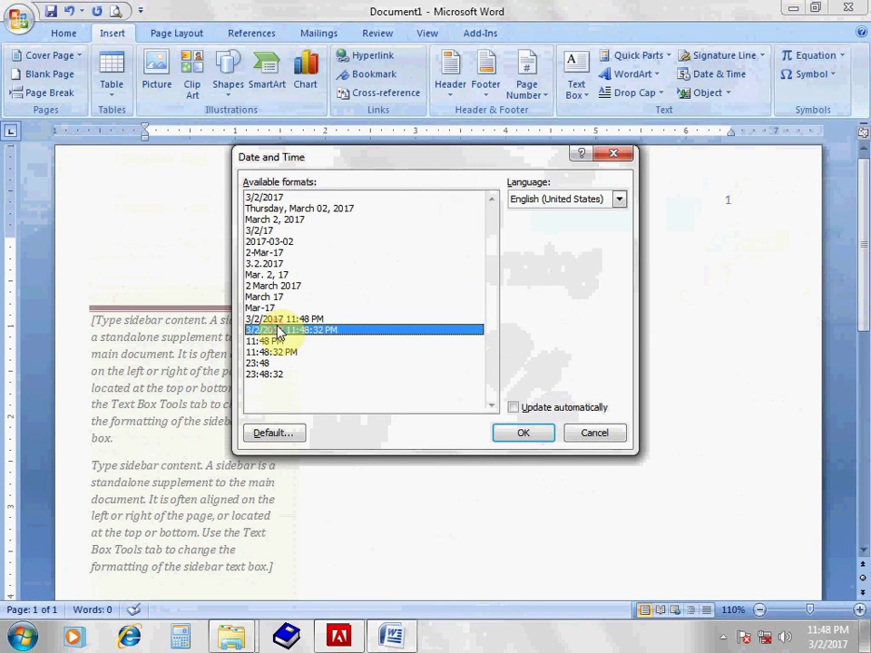
pyautogui.click(526, 432)
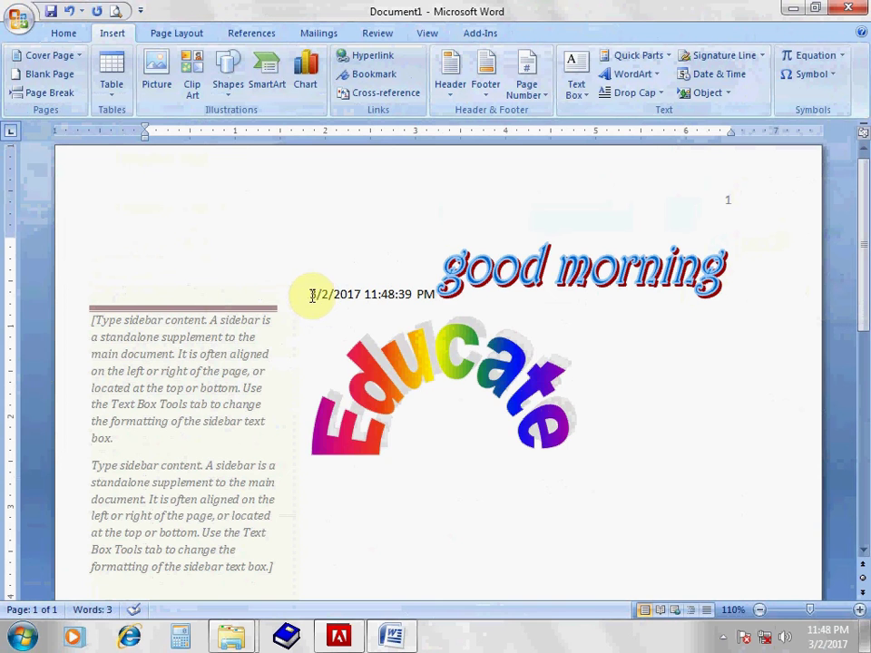
# Step: Cut the 3/2/2017 11:48:39 PM date line out of the page body
pyautogui.moveTo(306, 294)
pyautogui.mouseDown()
pyautogui.moveTo(437, 291)
pyautogui.moveTo(424, 291)
pyautogui.mouseUp()
pyautogui.rightClick(369, 291)
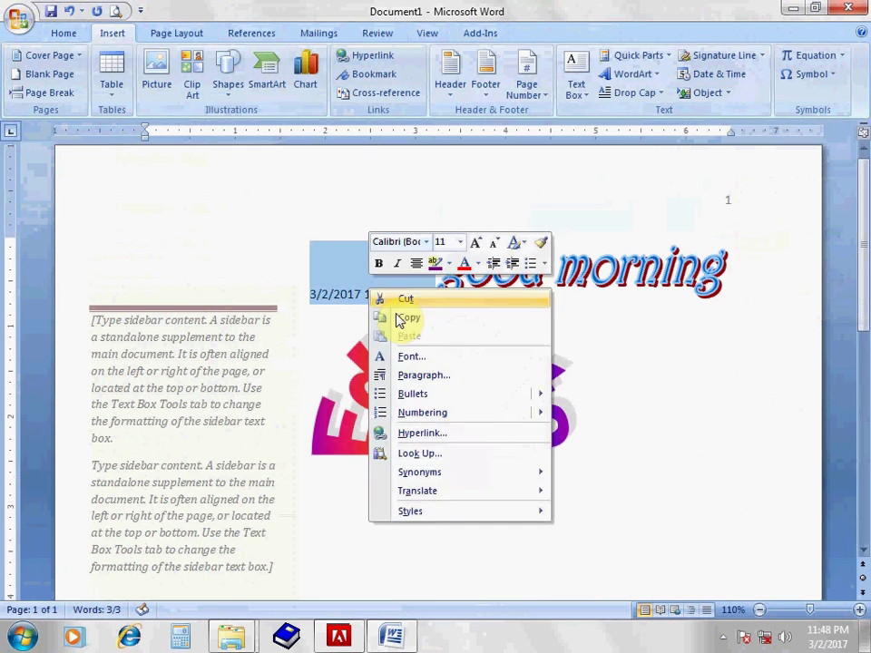
pyautogui.click(399, 298)
pyautogui.scroll(-5, 345, 318)
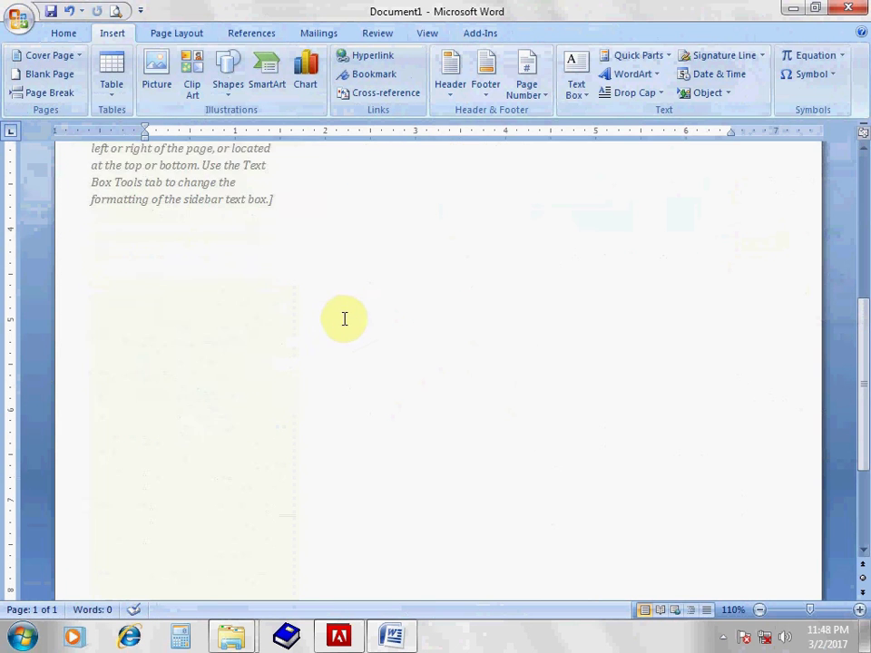
# Step: Paste the date and time over the sidebar's placeholder text
pyautogui.doubleClick(173, 480)
pyautogui.click(107, 480)
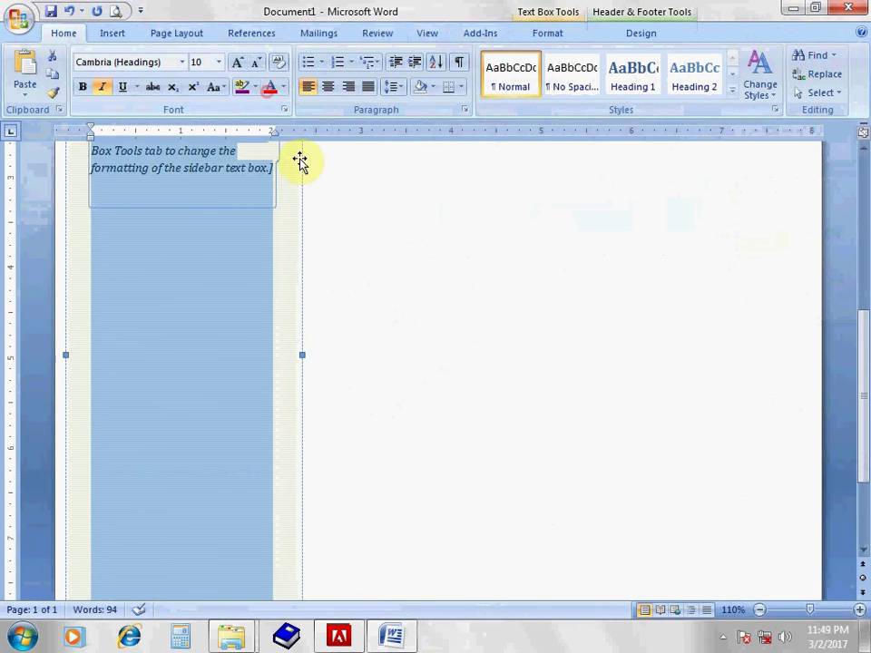
pyautogui.scroll(-3, 335, 223)
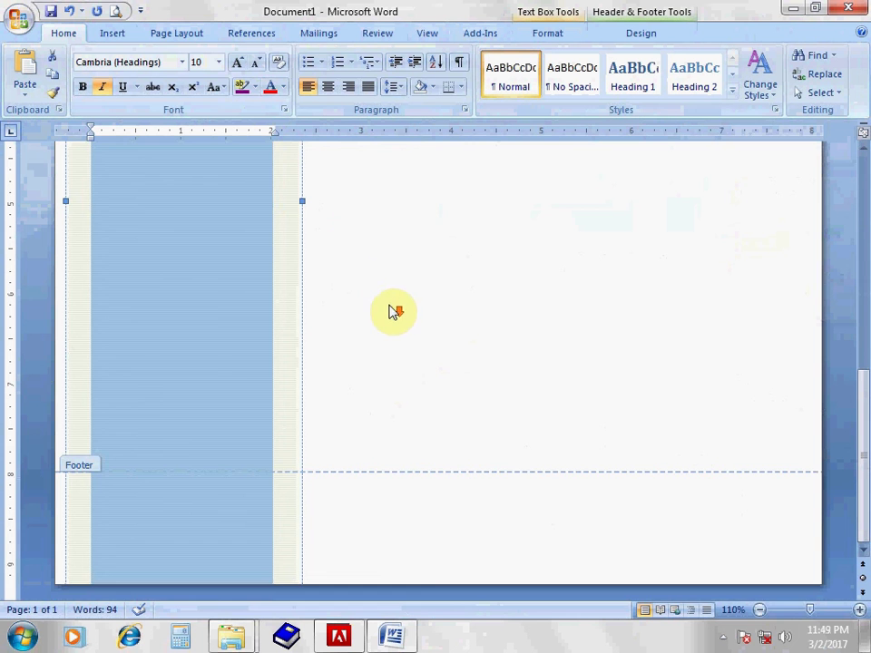
pyautogui.scroll(4, 390, 295)
pyautogui.scroll(7, 372, 268)
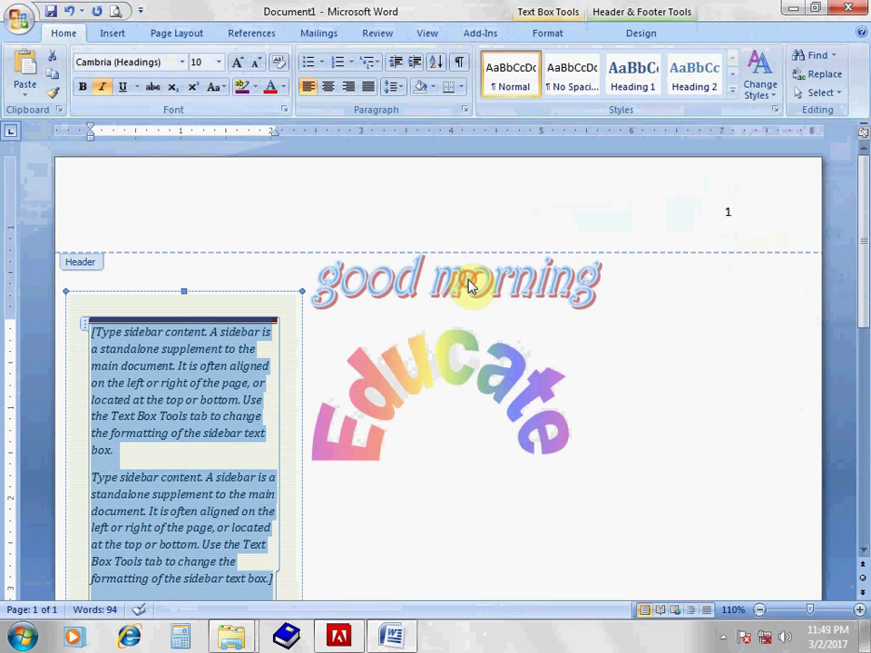
pyautogui.rightClick(664, 310)
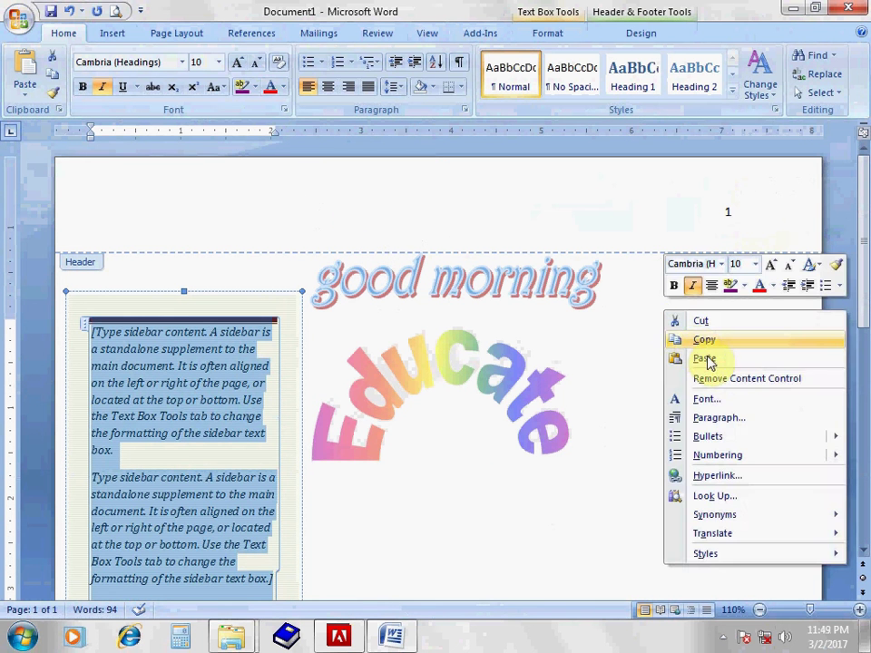
pyautogui.click(706, 360)
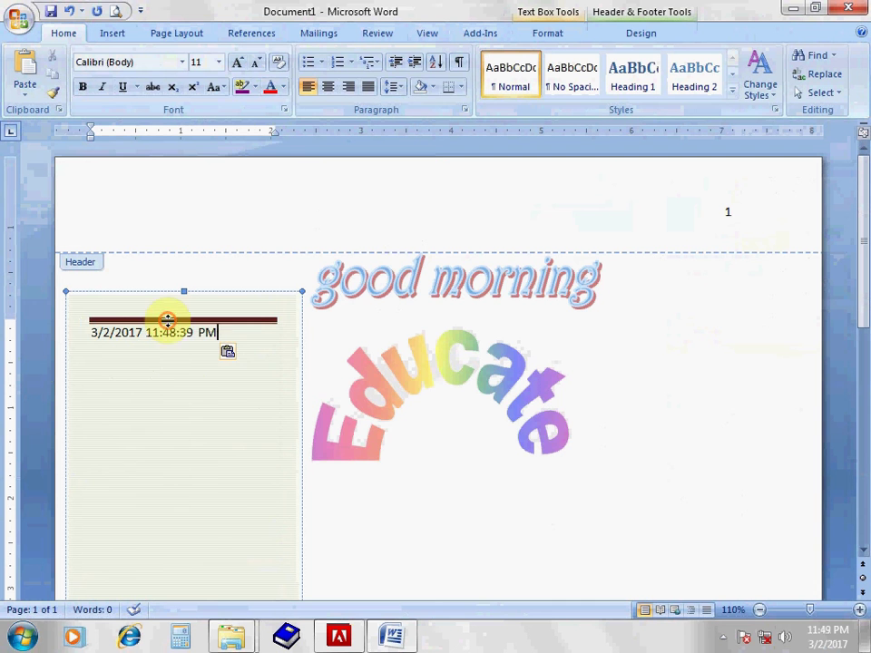
pyautogui.moveTo(245, 333)
pyautogui.mouseDown()
pyautogui.moveTo(134, 332)
pyautogui.moveTo(100, 424)
pyautogui.mouseUp()
pyautogui.click(101, 424)
pyautogui.scroll(-3, 226, 427)
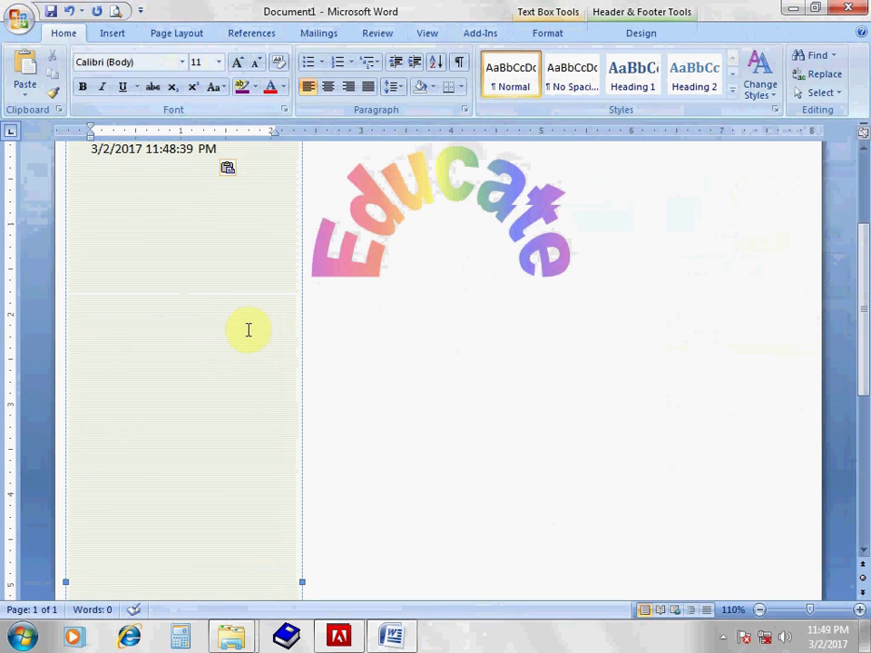
pyautogui.scroll(3, 253, 330)
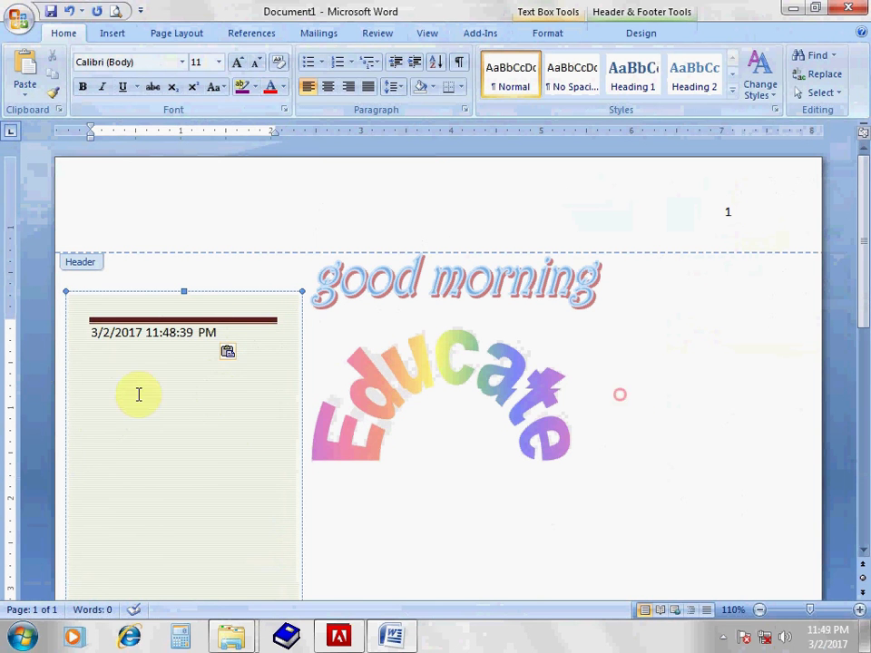
# Step: Paste the date and time into the header just before page number 1
pyautogui.click(498, 219)
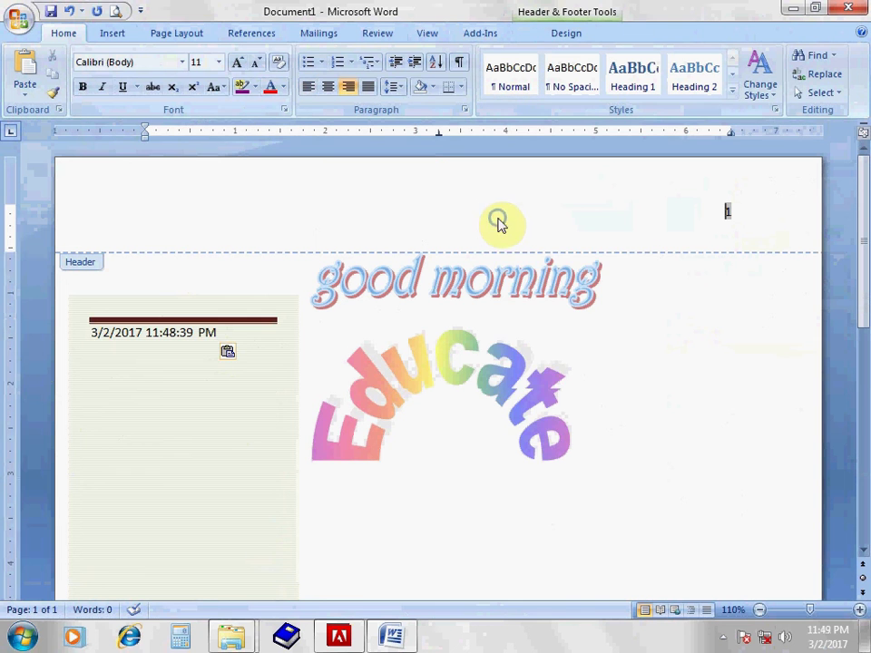
pyautogui.rightClick(498, 221)
pyautogui.click(550, 275)
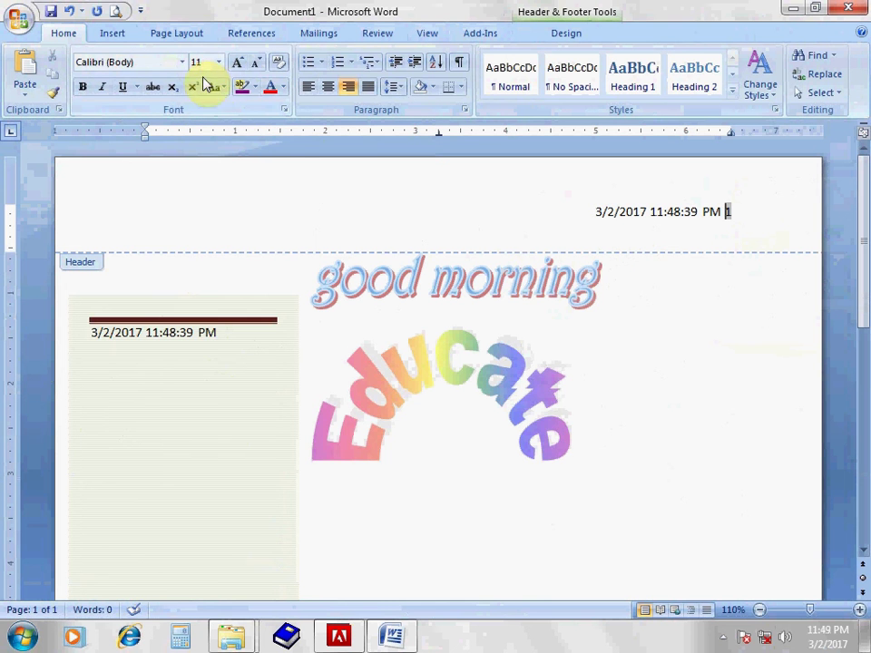
# Step: Browse the built-in Equation gallery and close it without inserting anything
pyautogui.click(109, 34)
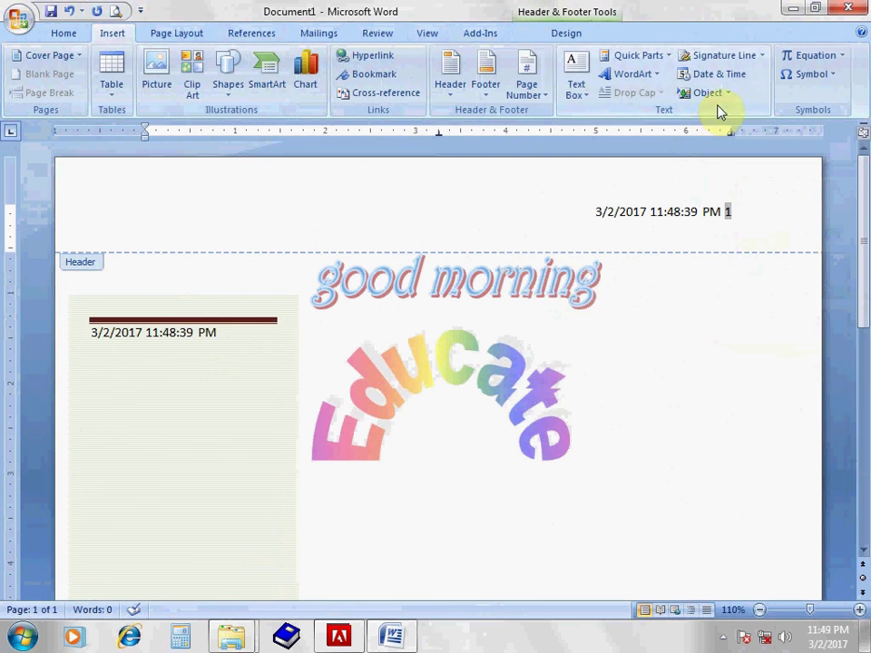
pyautogui.click(843, 55)
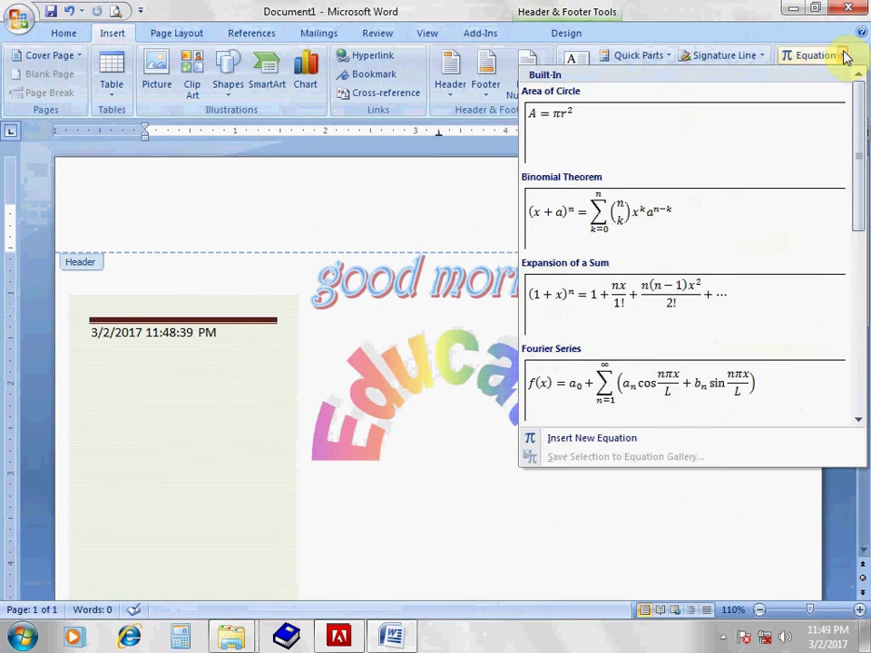
pyautogui.scroll(-3, 638, 340)
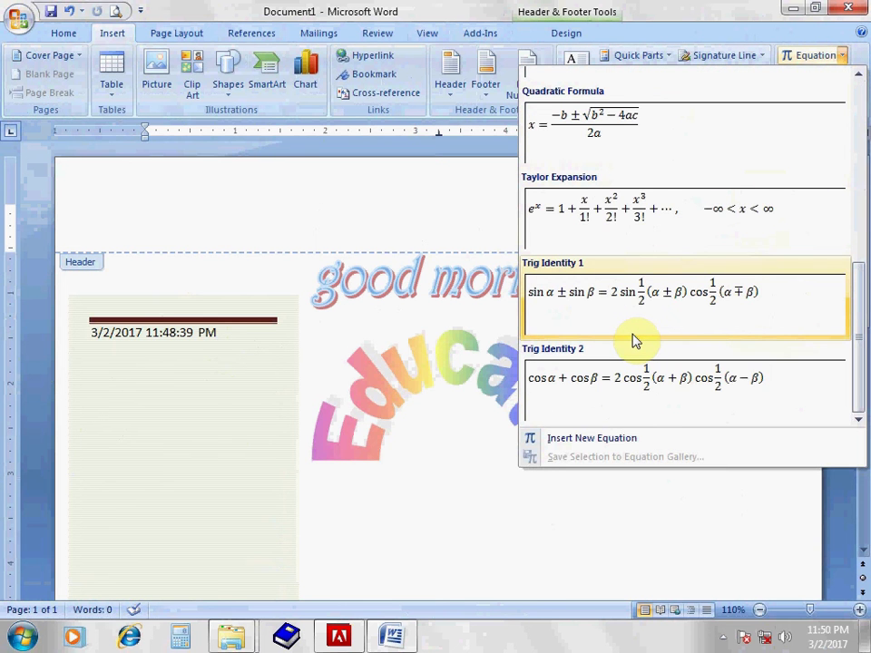
pyautogui.scroll(3, 632, 219)
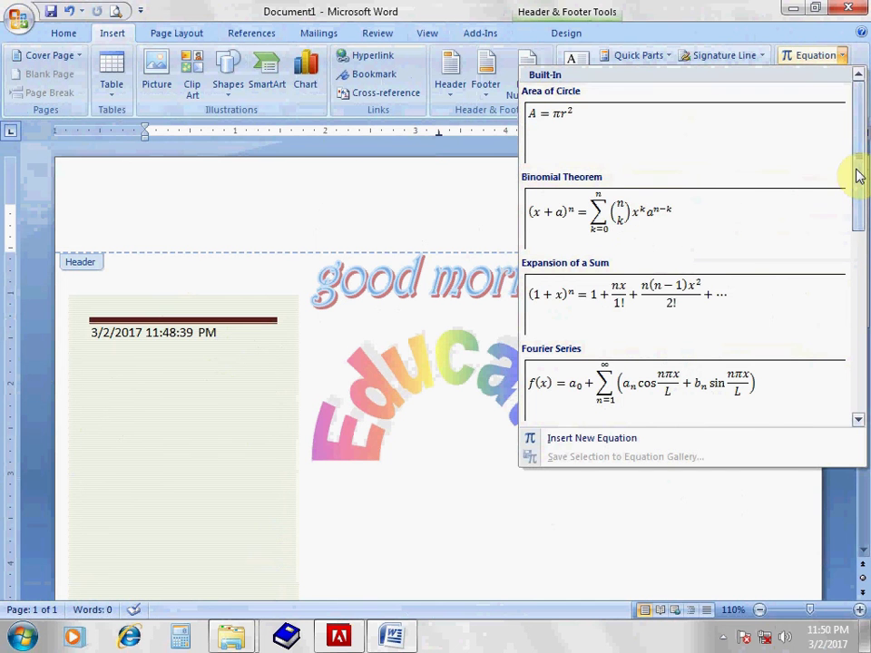
pyautogui.moveTo(859, 175)
pyautogui.mouseDown()
pyautogui.moveTo(856, 350)
pyautogui.moveTo(866, 158)
pyautogui.mouseUp()
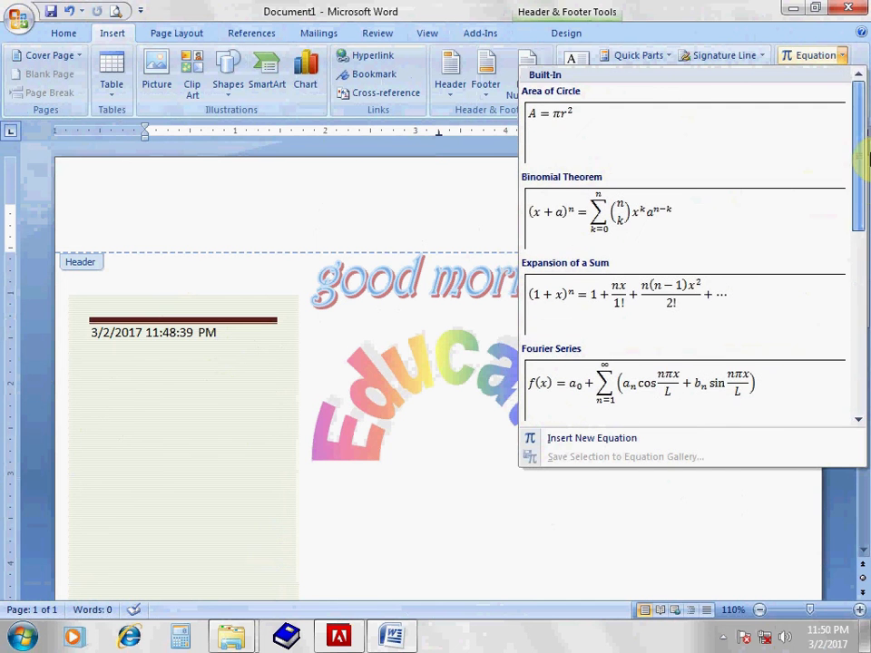
pyautogui.click(447, 191)
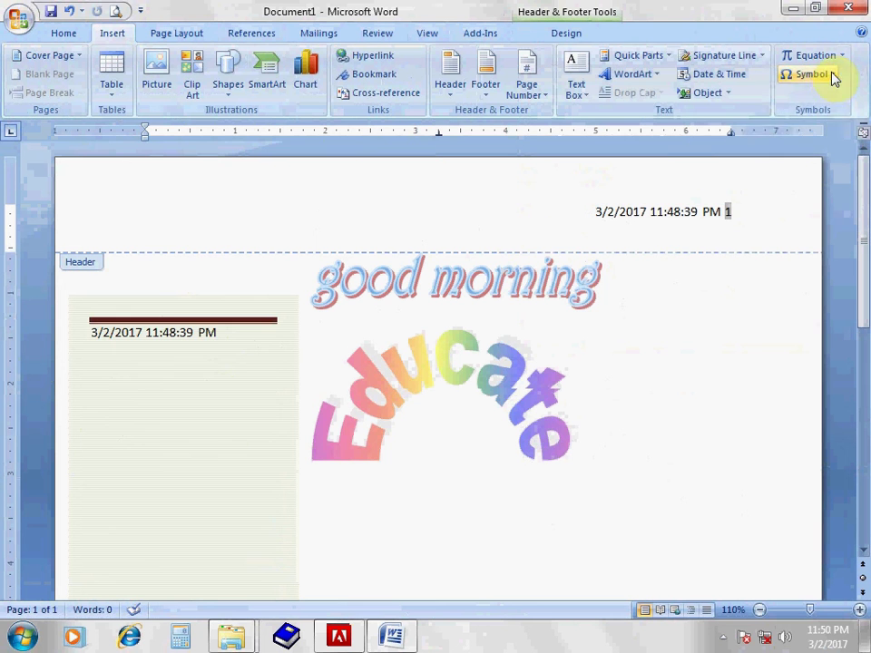
# Step: Insert the symbols Σ, ™, ©, ↘ and ° after the date in the header
pyautogui.click(833, 78)
pyautogui.click(754, 122)
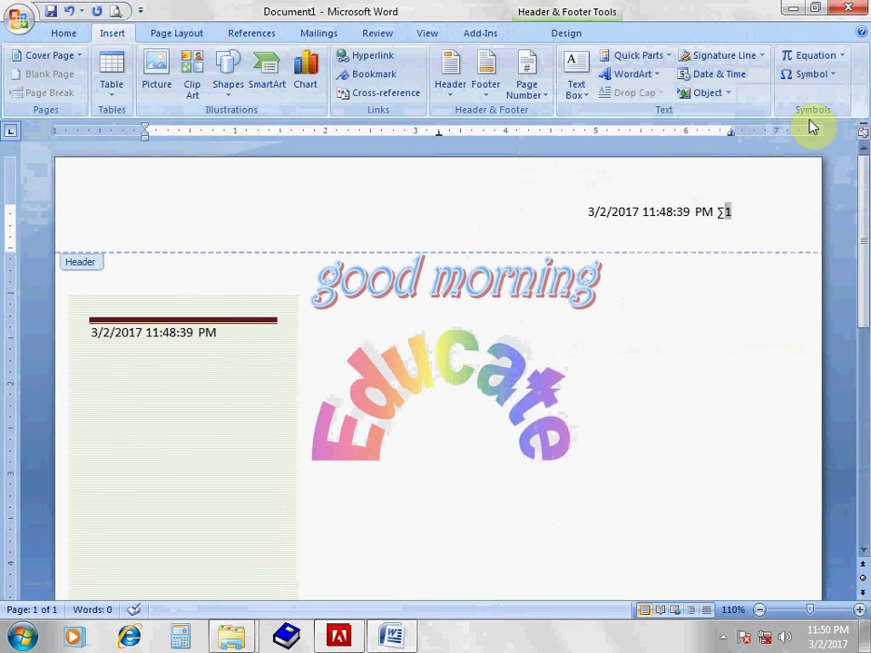
pyautogui.click(812, 73)
pyautogui.click(824, 146)
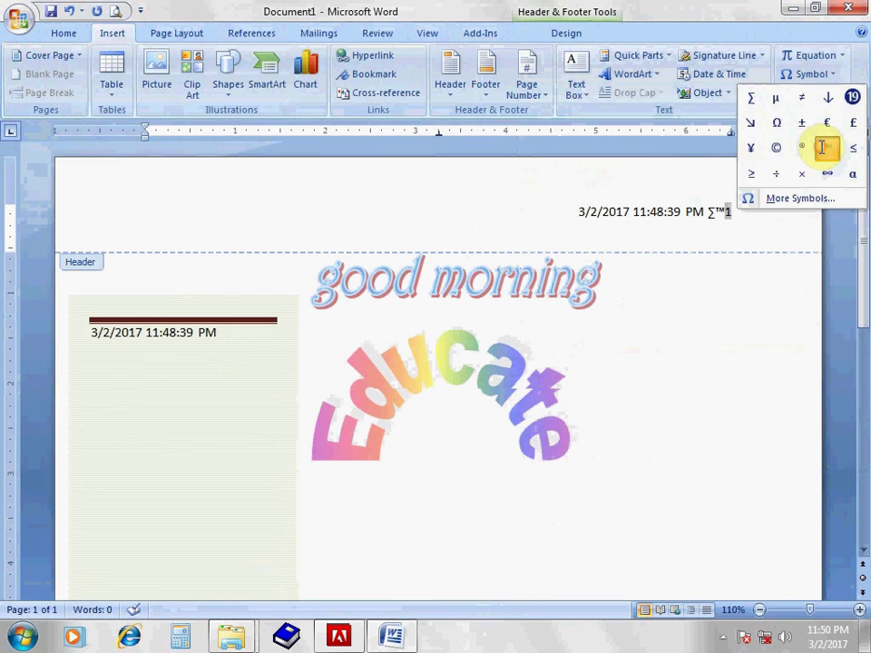
pyautogui.click(820, 80)
pyautogui.click(799, 149)
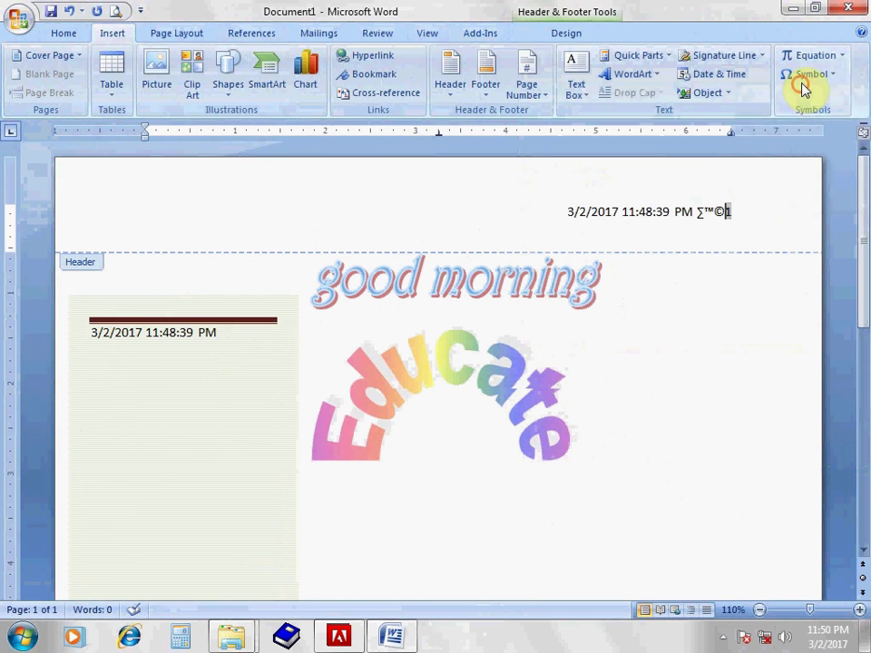
pyautogui.click(802, 86)
pyautogui.click(806, 123)
pyautogui.click(804, 88)
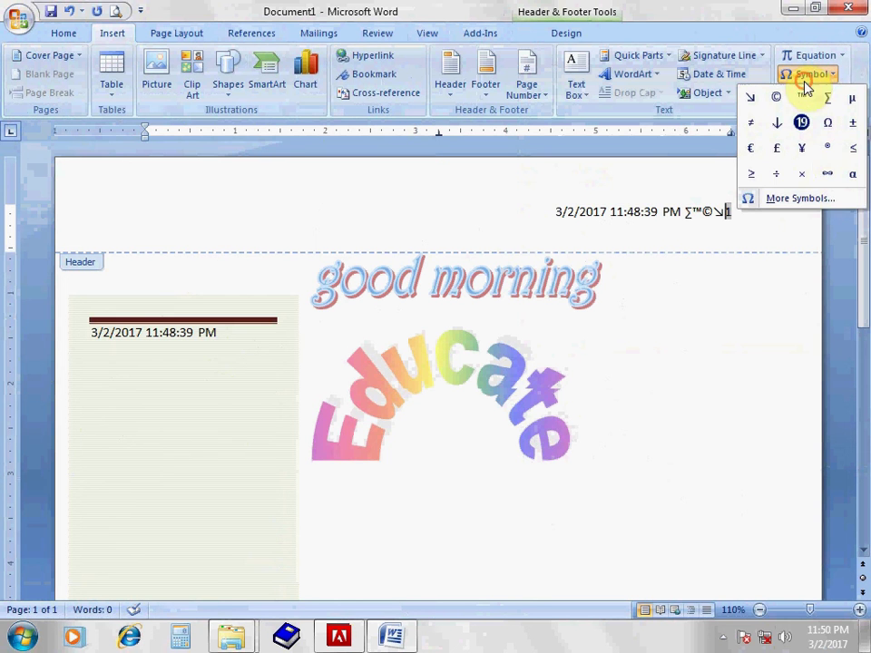
pyautogui.click(827, 147)
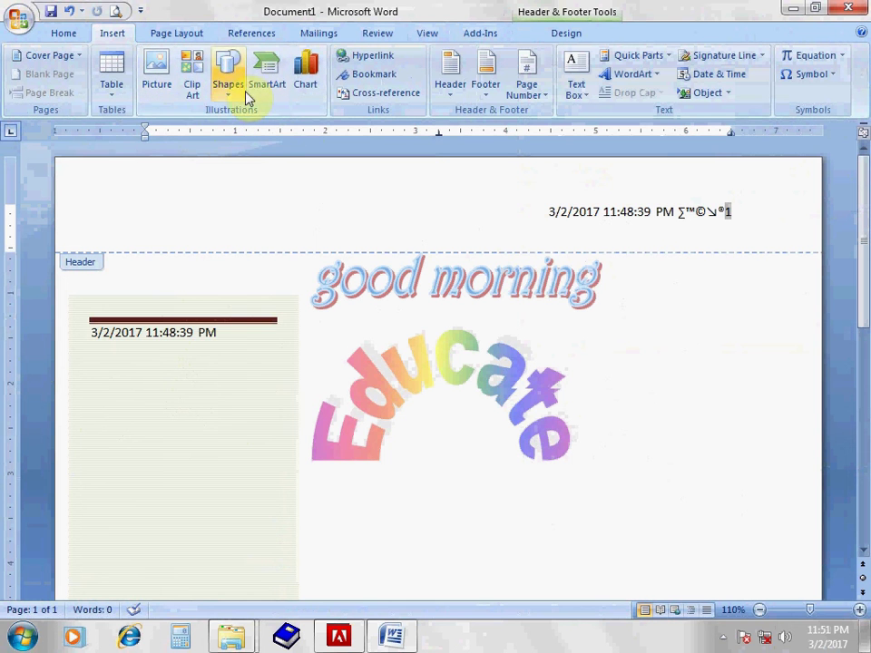
pyautogui.click(677, 473)
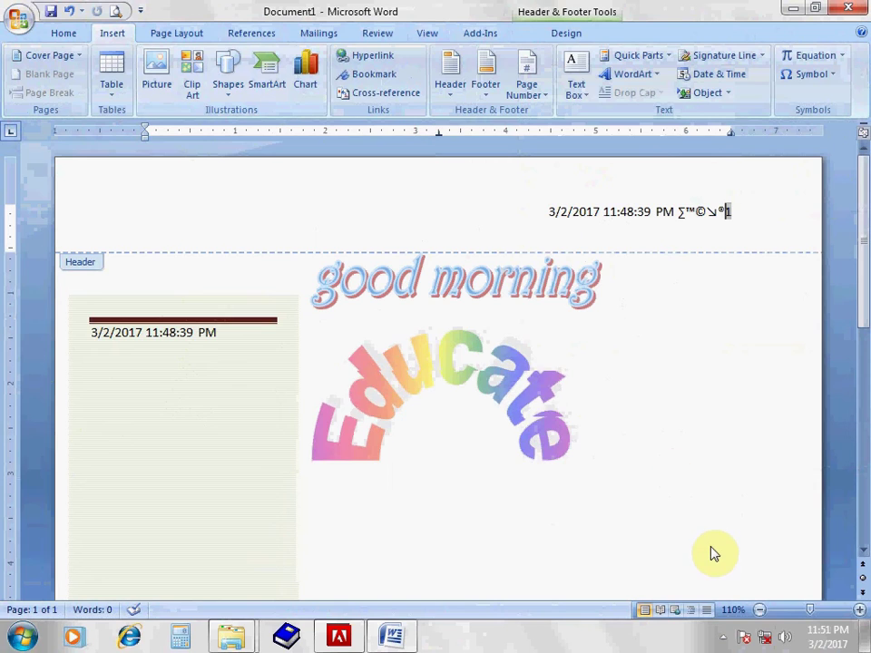